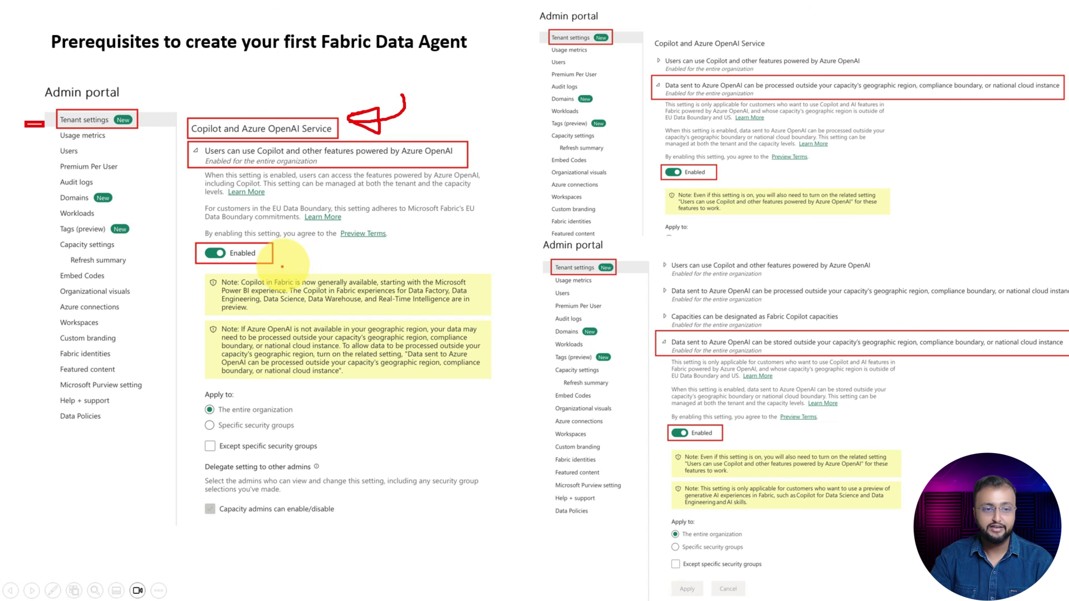
left_click_drag(283, 249, 288, 257)
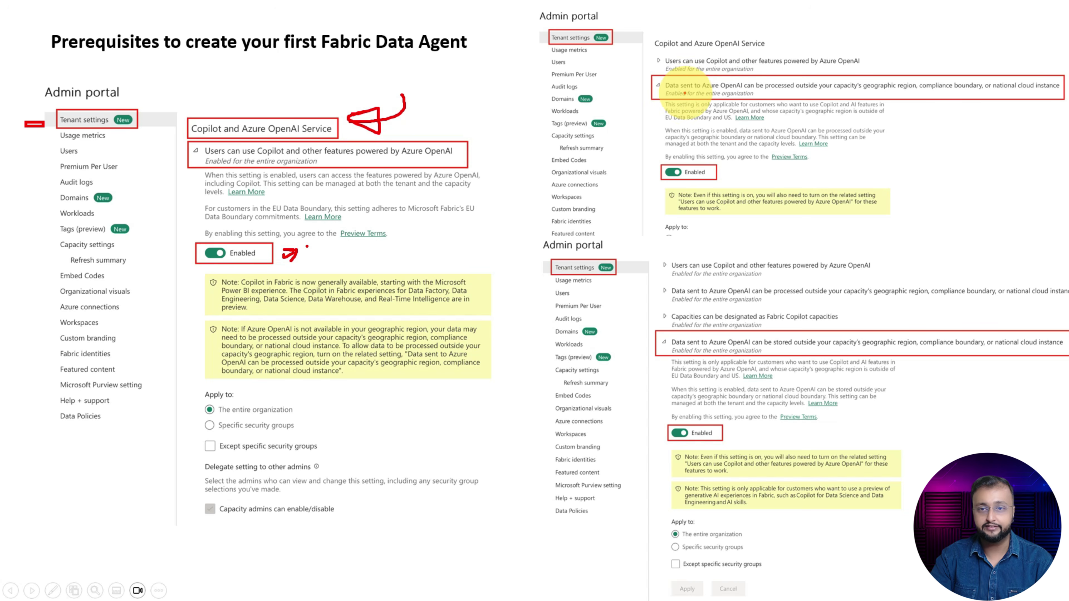
left_click_drag(672, 91, 1043, 92)
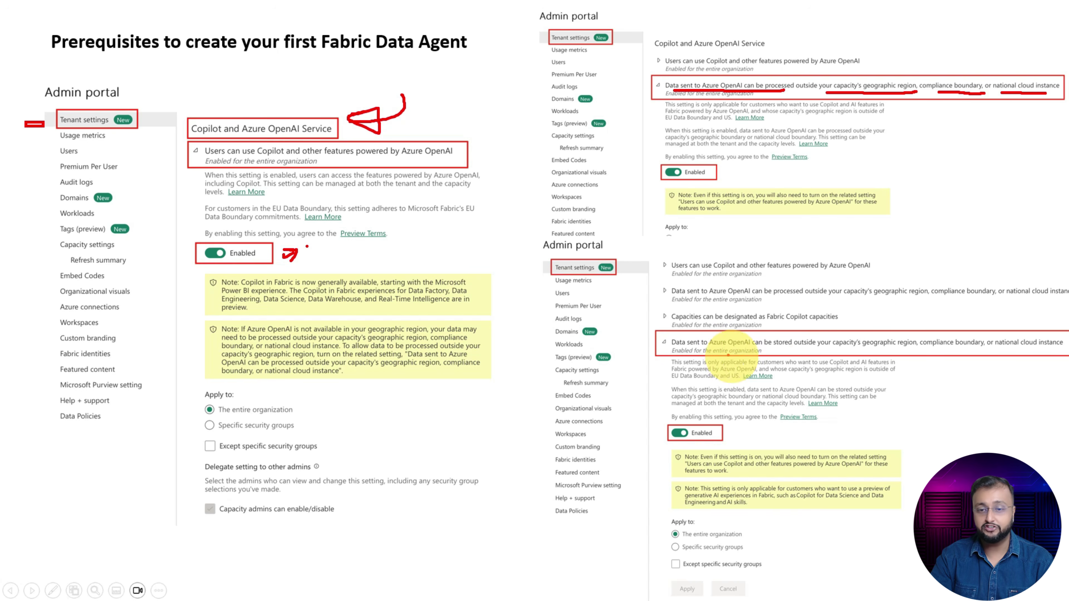
left_click_drag(708, 348, 1042, 349)
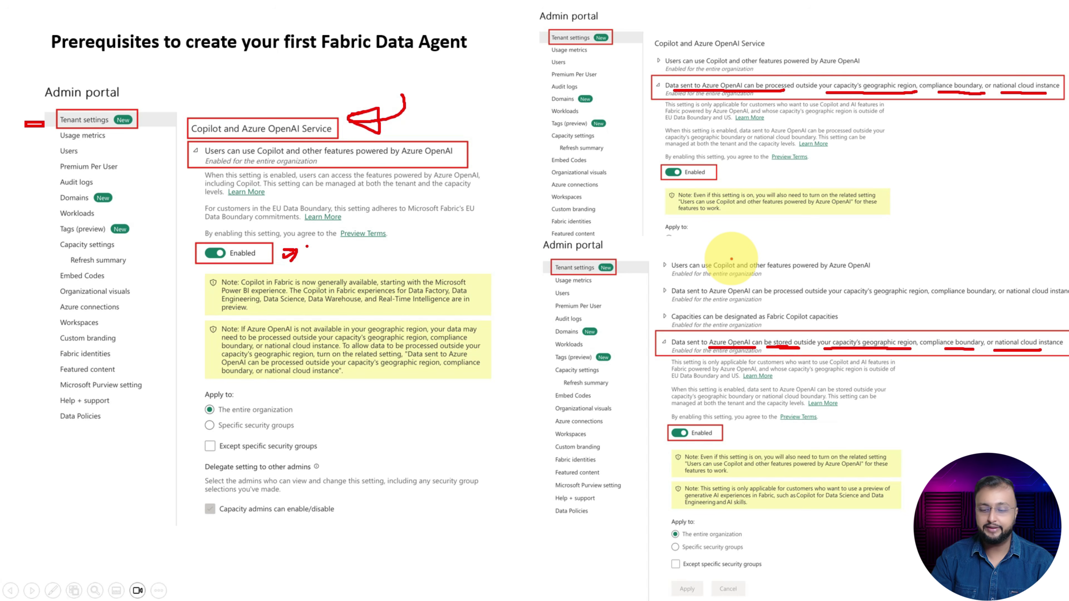
key("Escape")
key("Right")
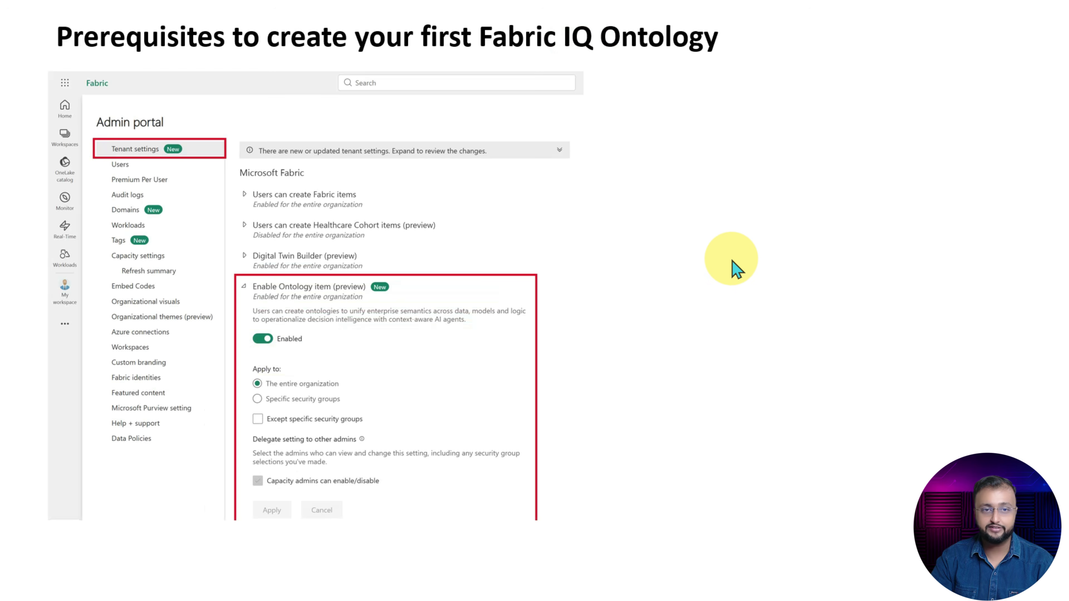
key("Left")
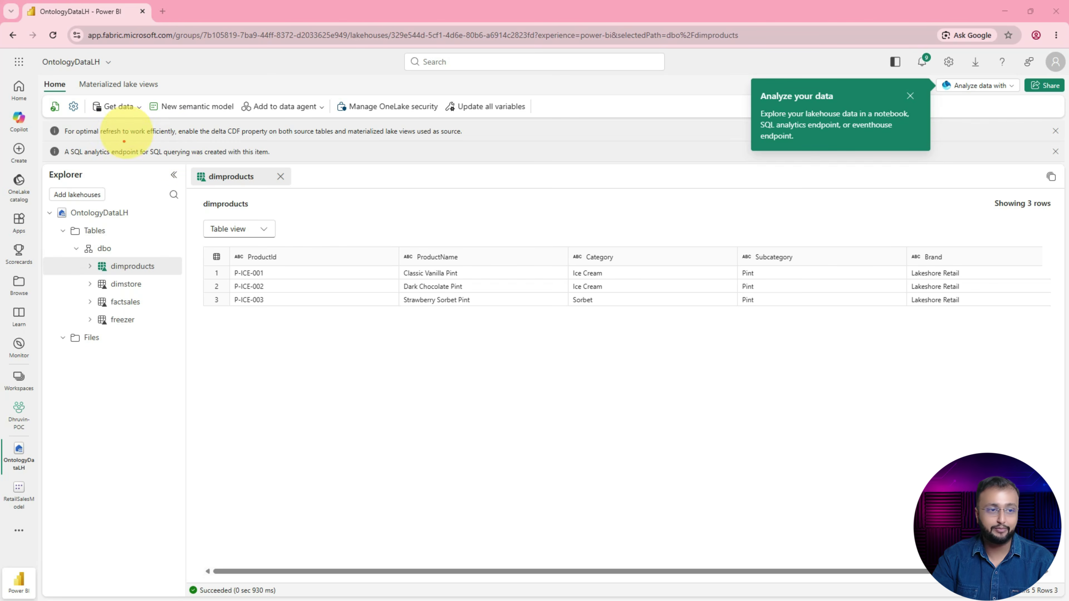
mouse_move(72, 221)
left_mouse_down()
mouse_move(126, 220)
mouse_move(130, 203)
mouse_move(71, 206)
mouse_move(79, 213)
left_mouse_up()
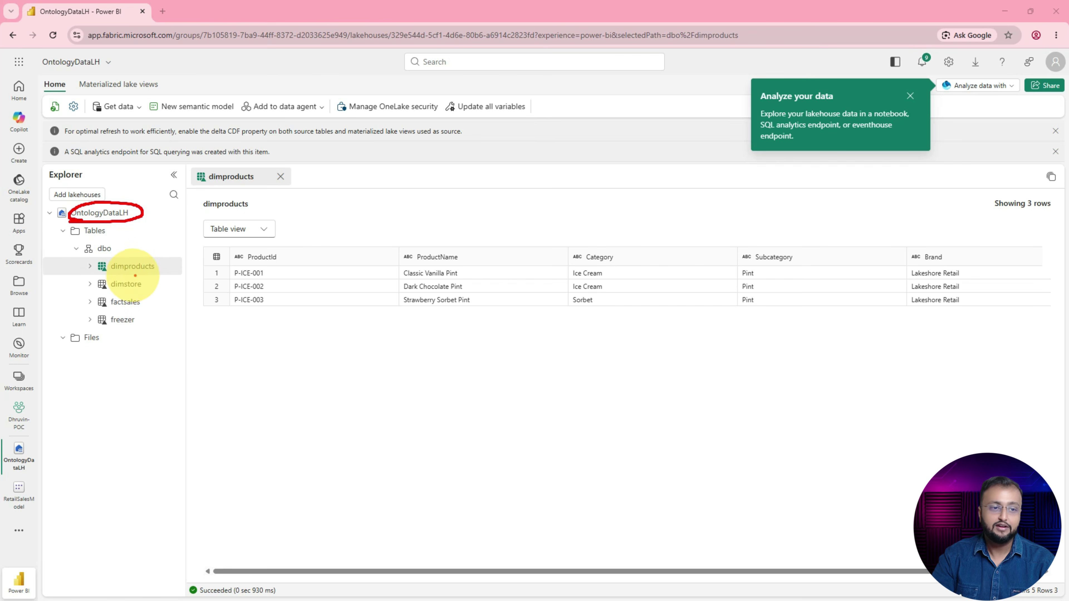
mouse_move(108, 274)
left_mouse_down()
mouse_move(154, 273)
mouse_move(107, 292)
mouse_move(146, 309)
mouse_move(134, 331)
left_mouse_up()
key("Escape")
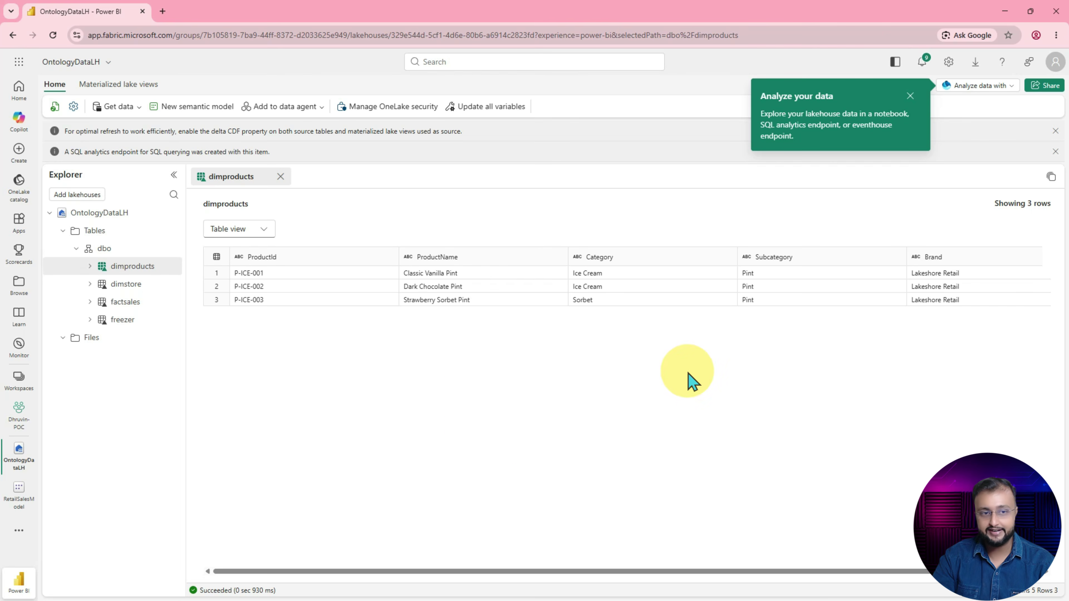
Step: Preview the data of the dimstore, factsales and freezer tables in the OntologyDataLH lakehouse
left_click(131, 284)
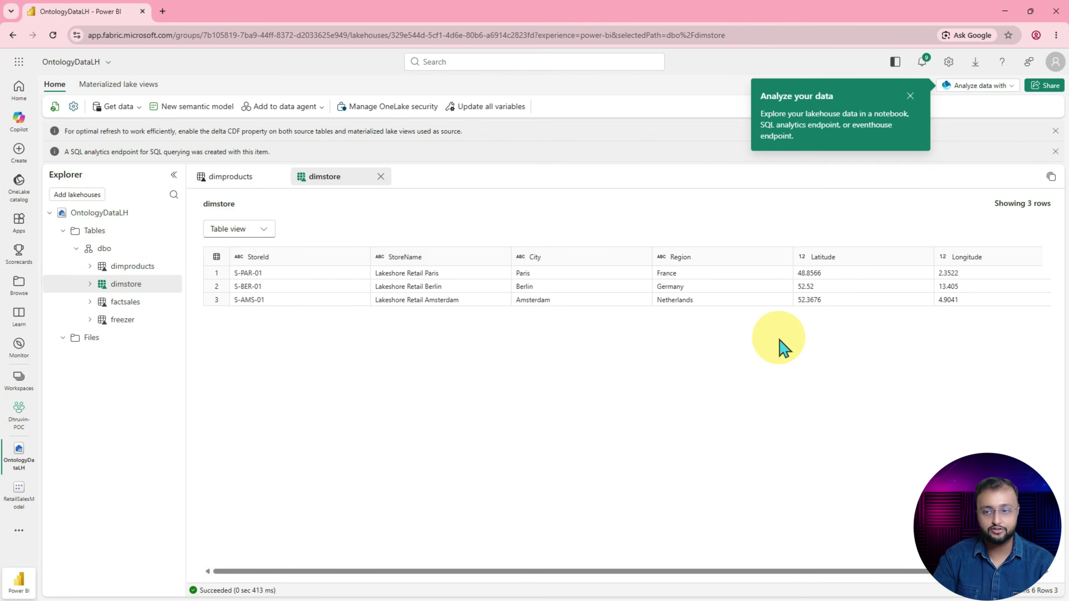
left_click(146, 310)
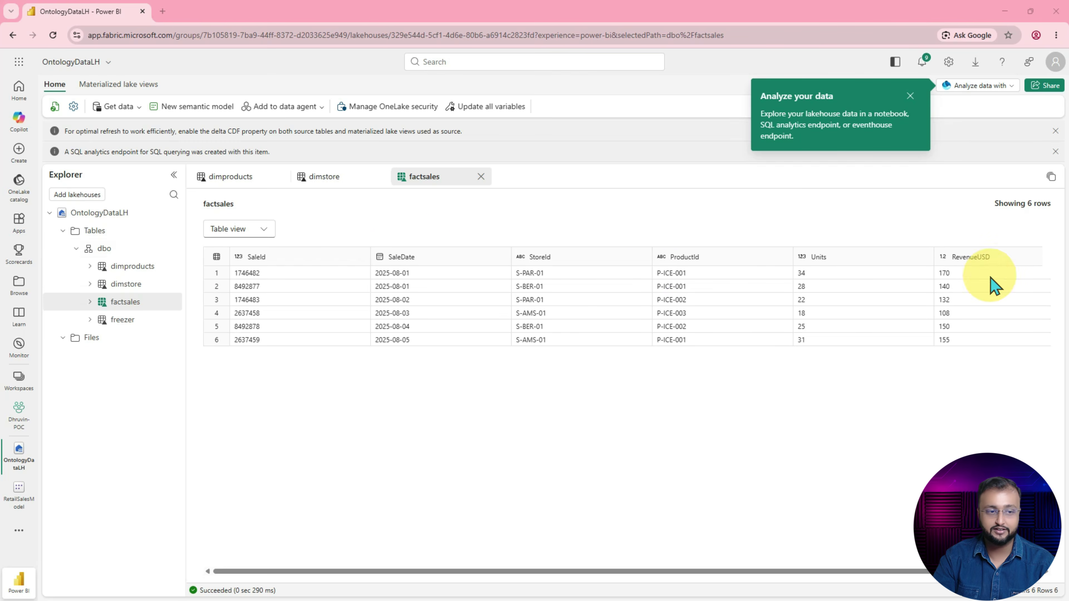
left_click(127, 325)
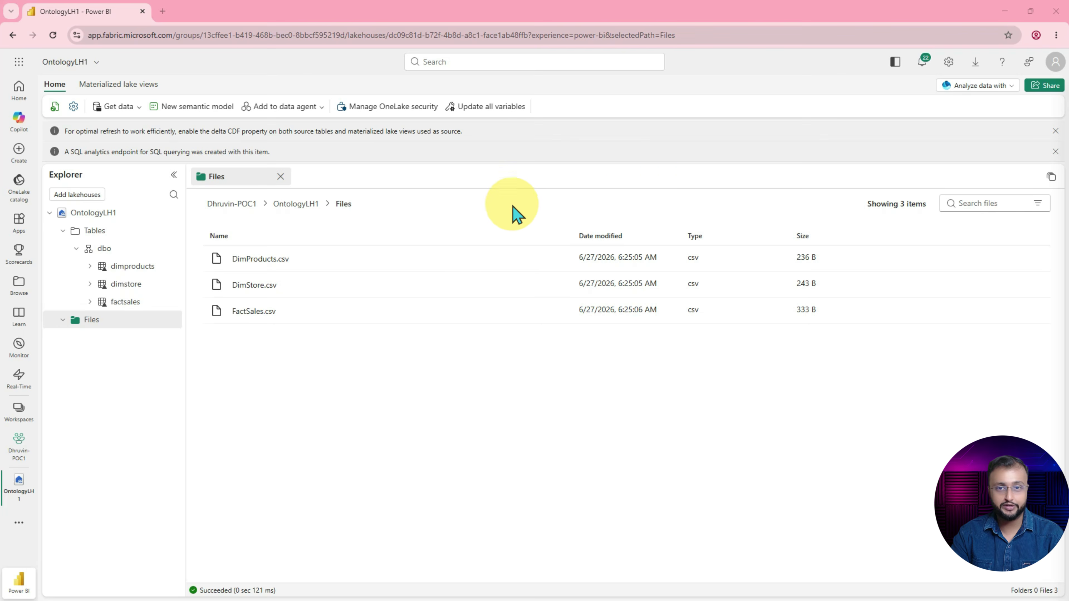
Step: Create a Direct Lake semantic model named YTOntologyDemoClass01 from the dimproducts, dimstore and factsales tables of the OntologyLH1 lakehouse
left_click(196, 107)
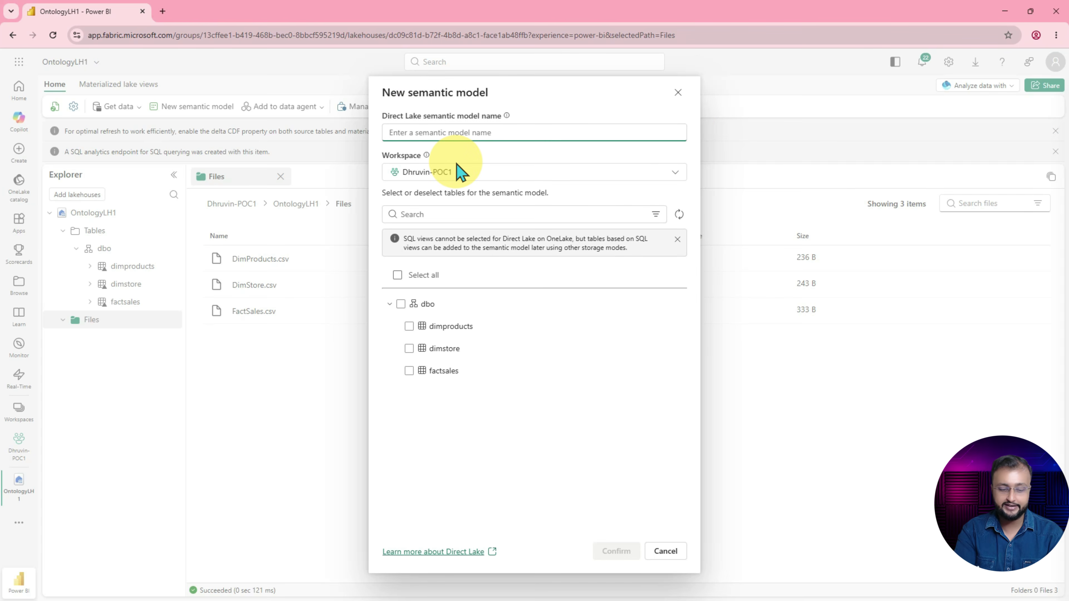
type("YT")
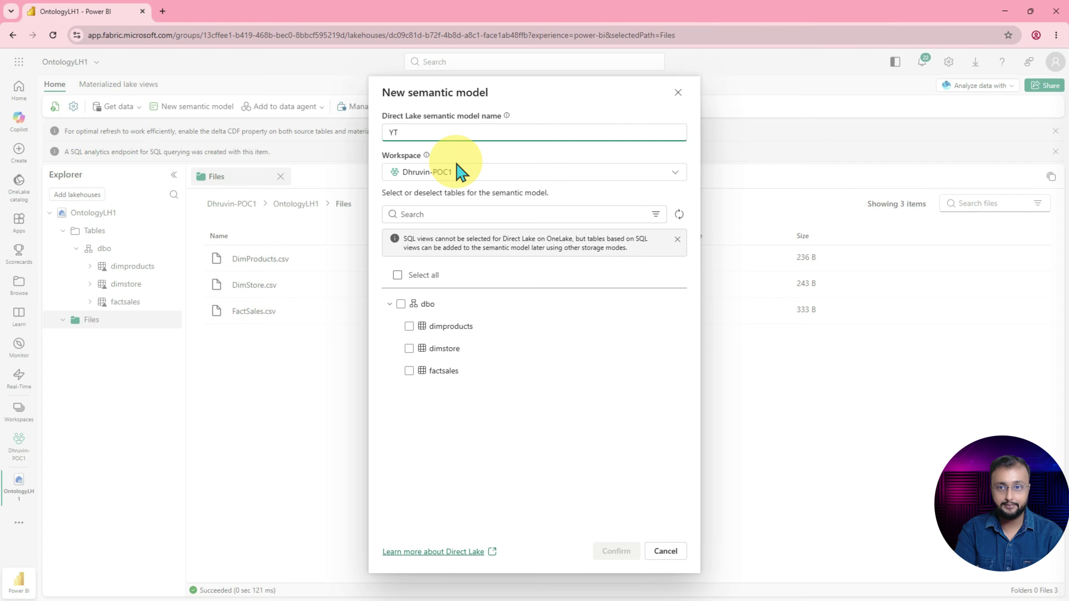
type("OntologyDemoClass01")
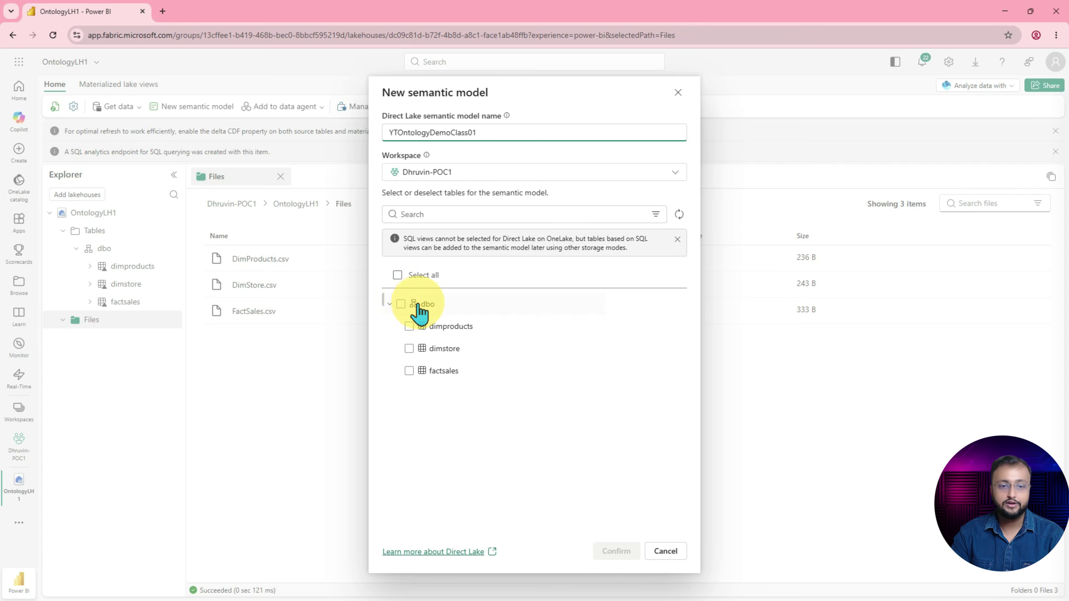
left_click(410, 328)
left_click(410, 351)
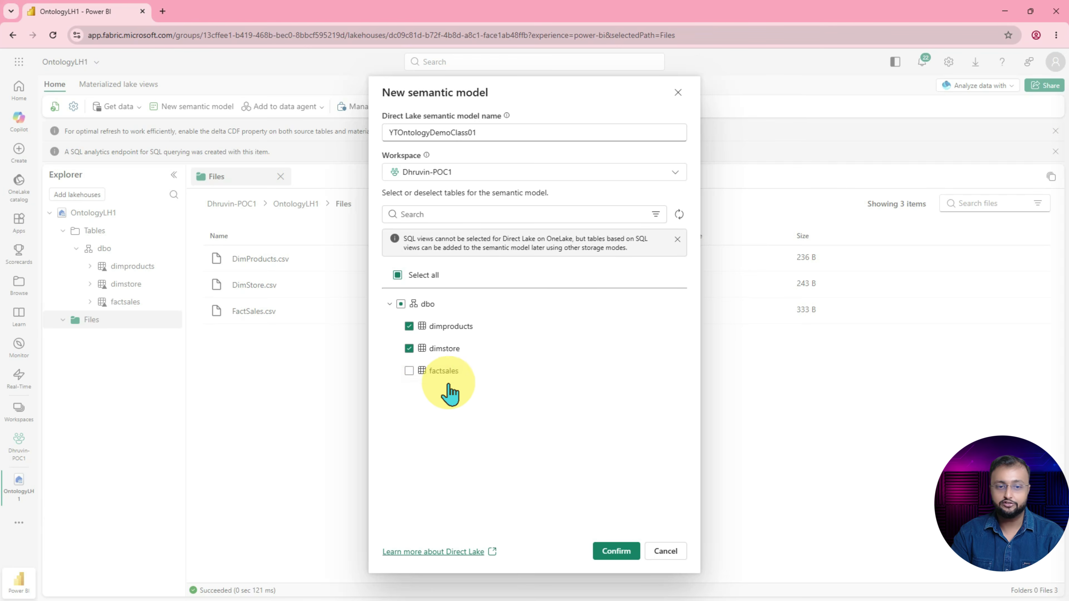
left_click(408, 372)
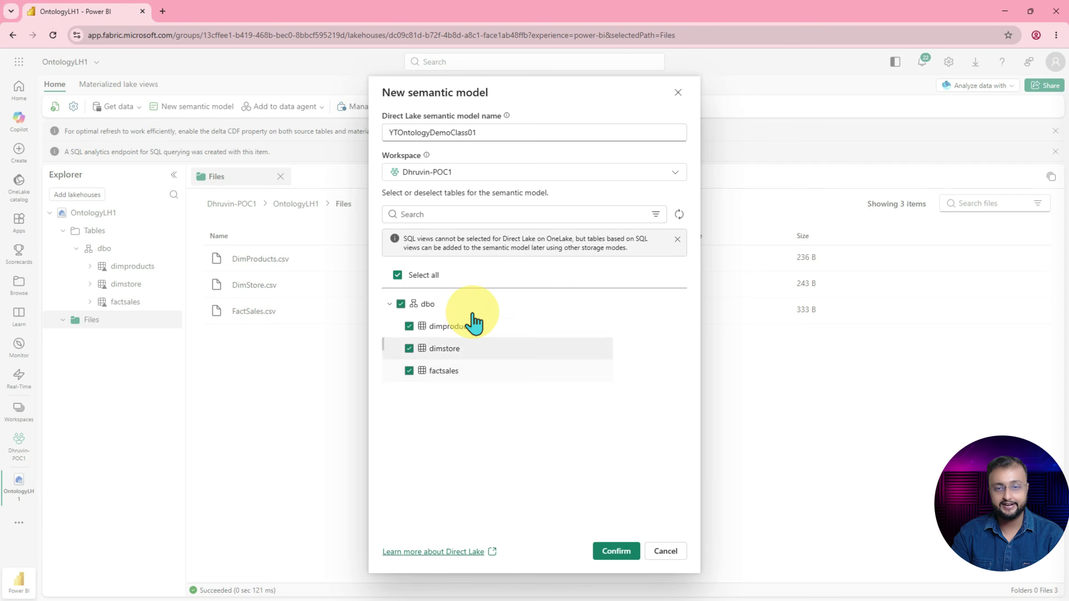
left_click(626, 554)
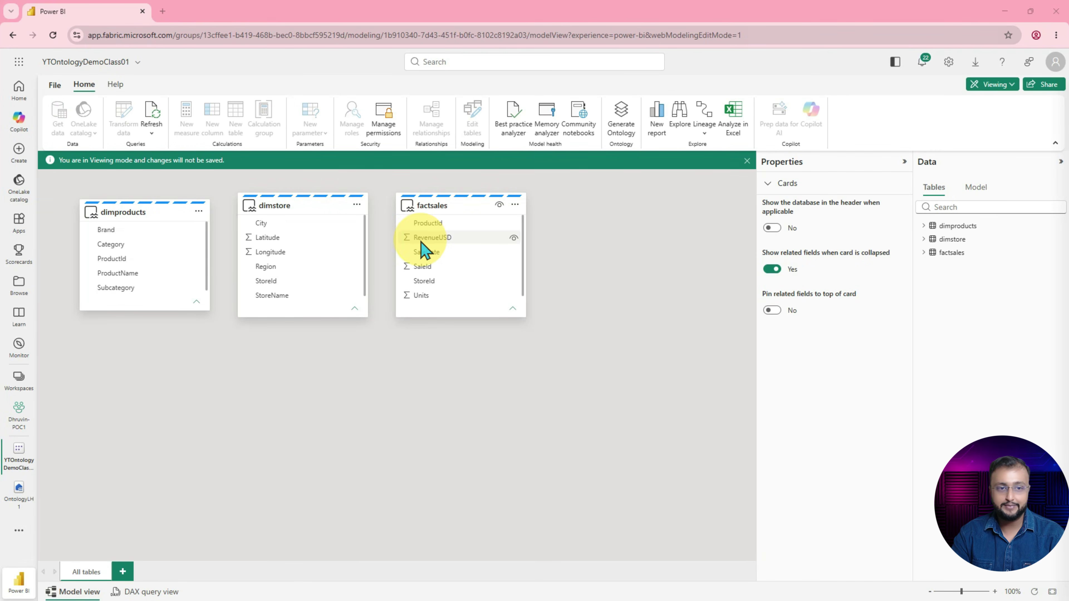
Step: Arrange the model diagram with factsales below and between dimproducts and dimstore, and lengthen the dimproducts and dimstore cards
left_click(302, 211)
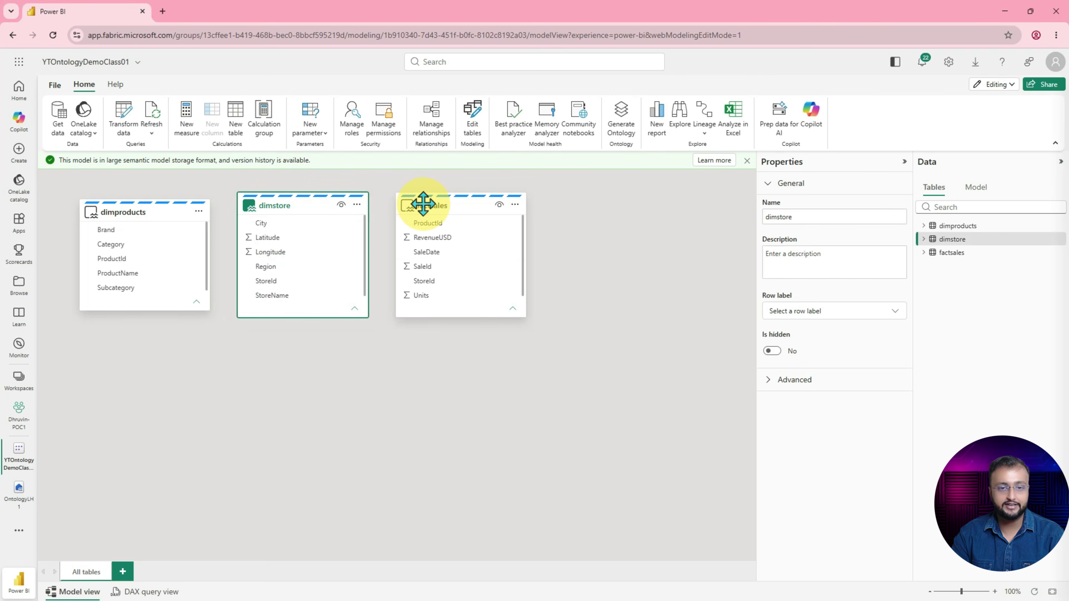
mouse_move(450, 211)
left_click_drag(454, 215, 388, 373)
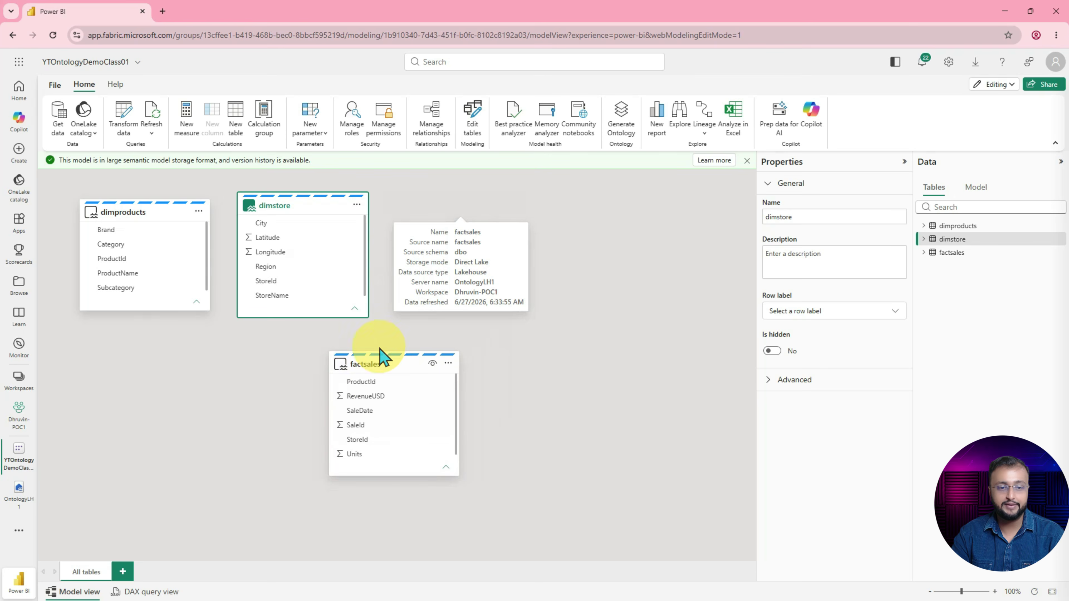
left_click_drag(305, 208, 584, 215)
mouse_move(162, 211)
left_click_drag(162, 211, 214, 215)
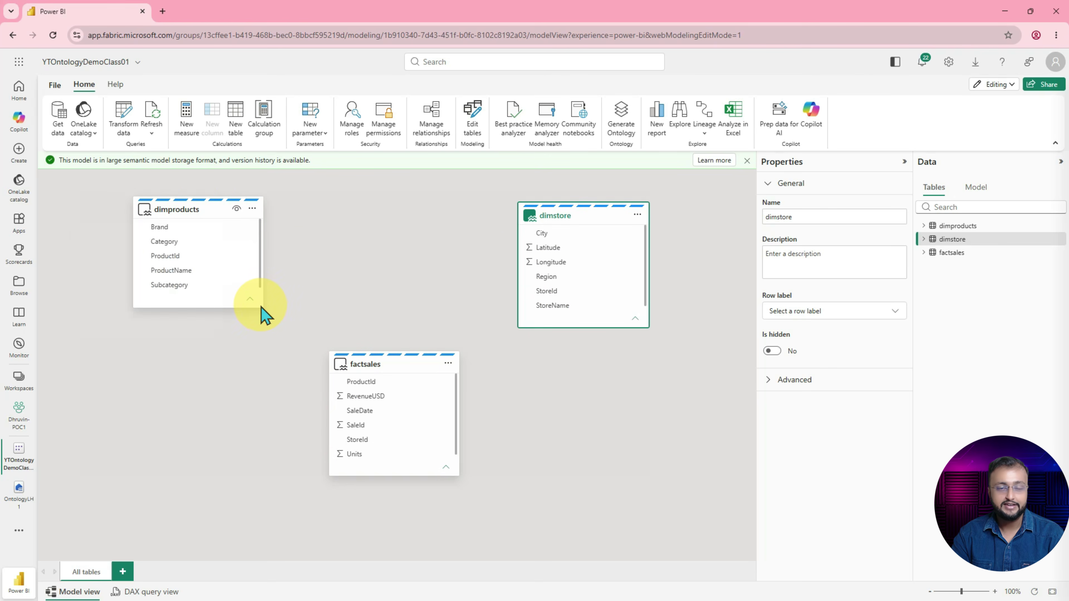
left_click_drag(258, 307, 260, 322)
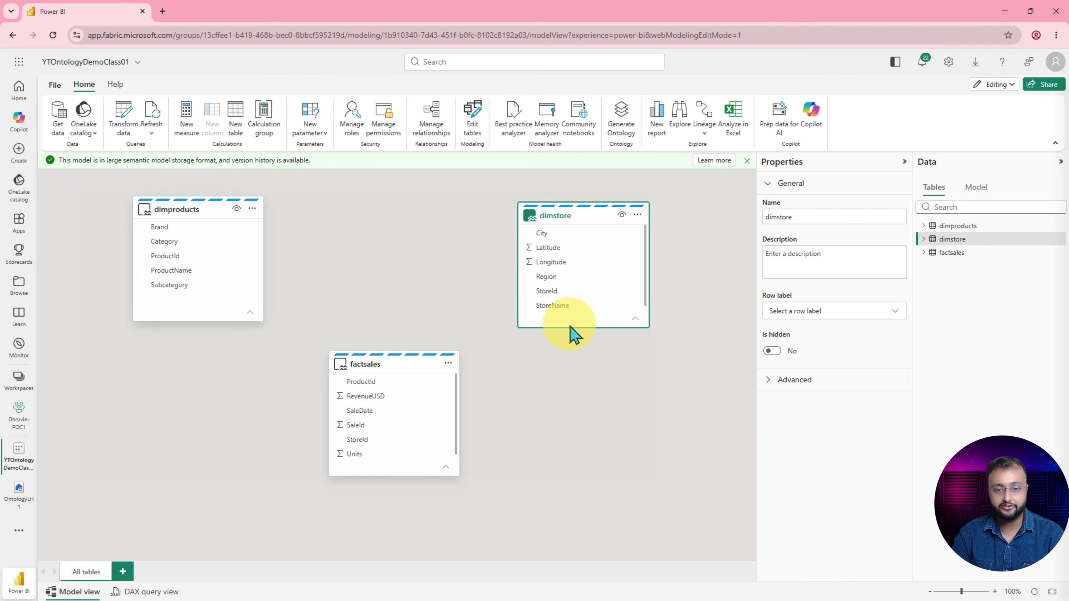
left_click_drag(569, 329, 570, 335)
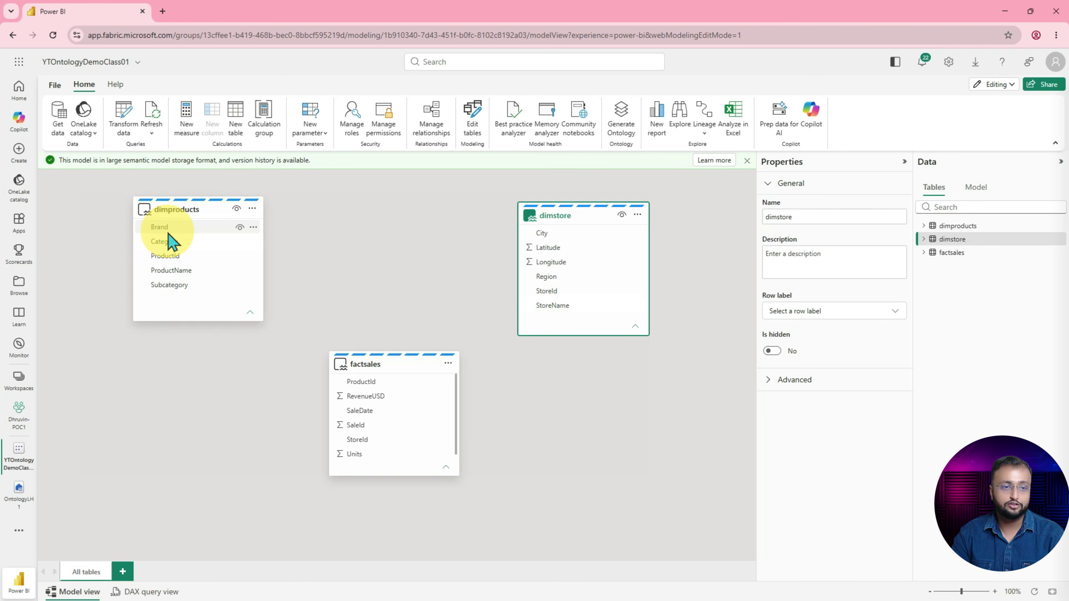
Step: Create an active one-to-many relationship from dimproducts to factsales on ProductId with single cross-filter direction
left_click_drag(183, 256, 385, 387)
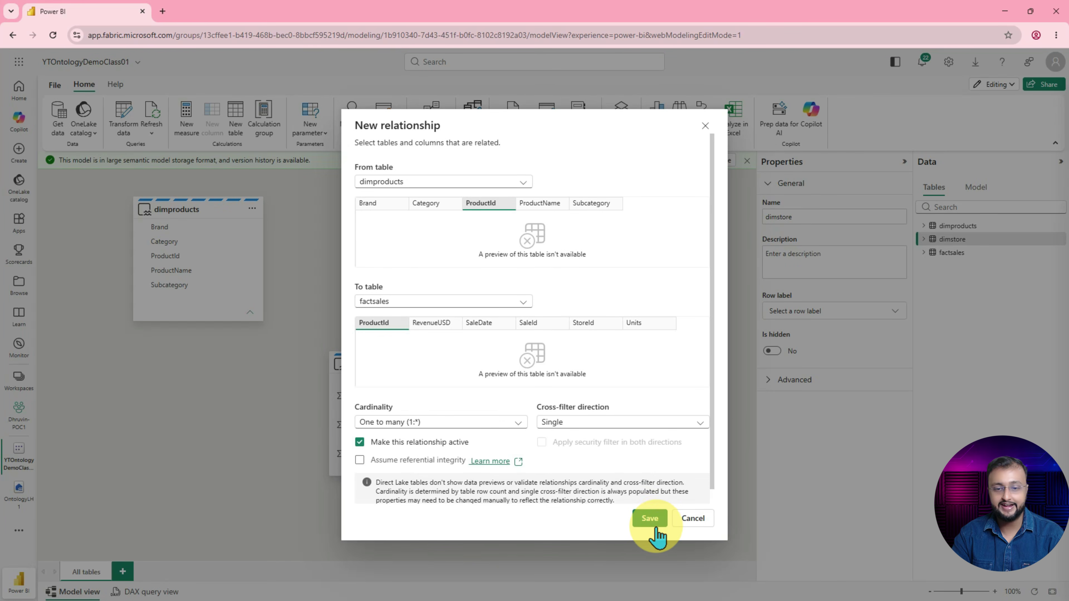
left_click(650, 519)
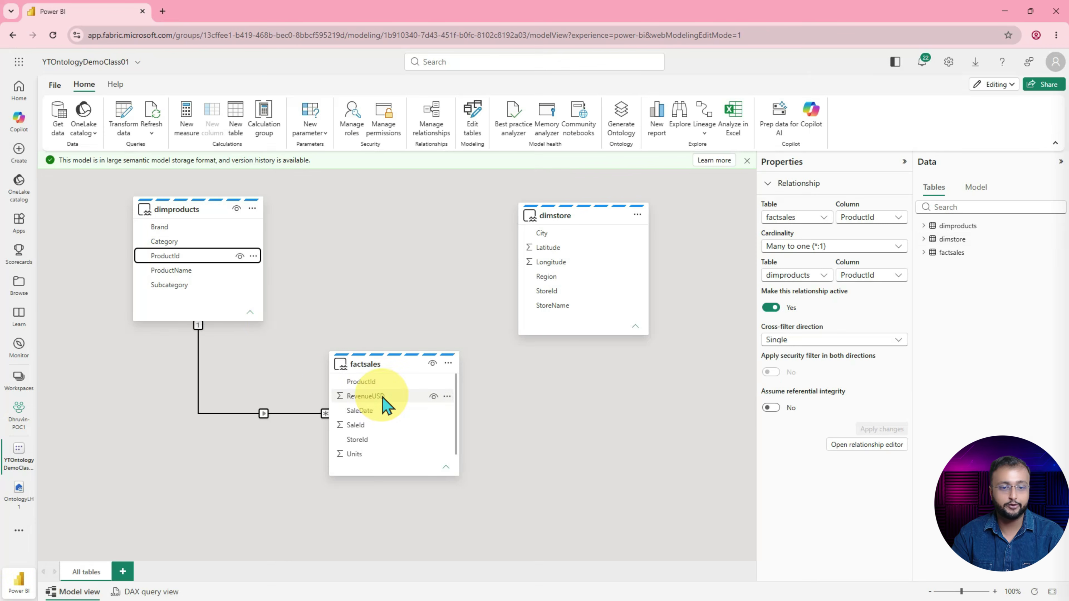
left_click_drag(188, 193, 222, 188)
left_click_drag(379, 344, 426, 332)
key("Escape")
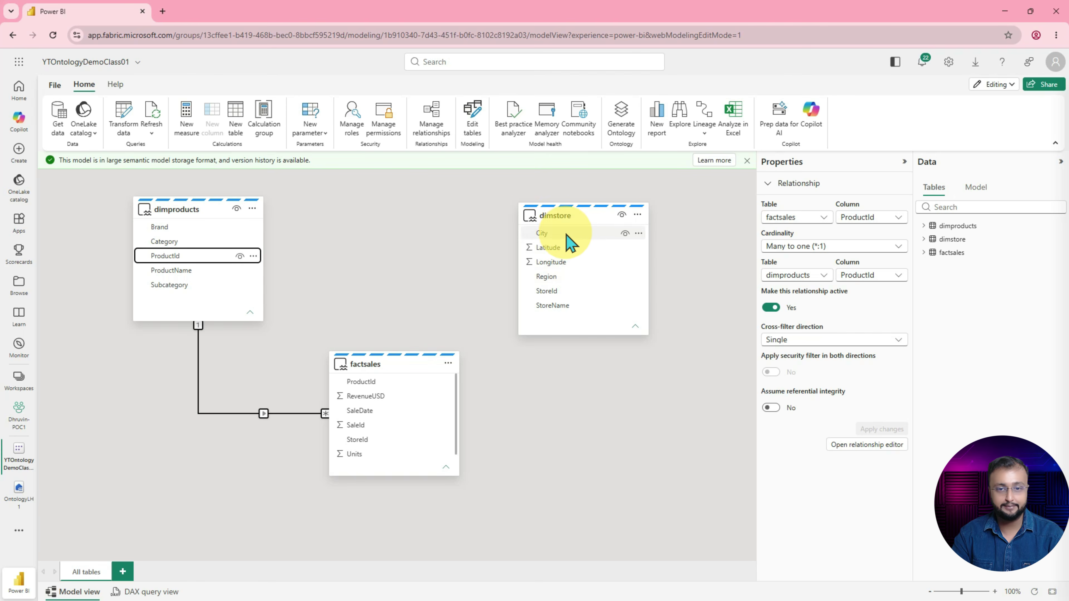
key("ctrl+2")
left_click_drag(482, 224, 530, 221)
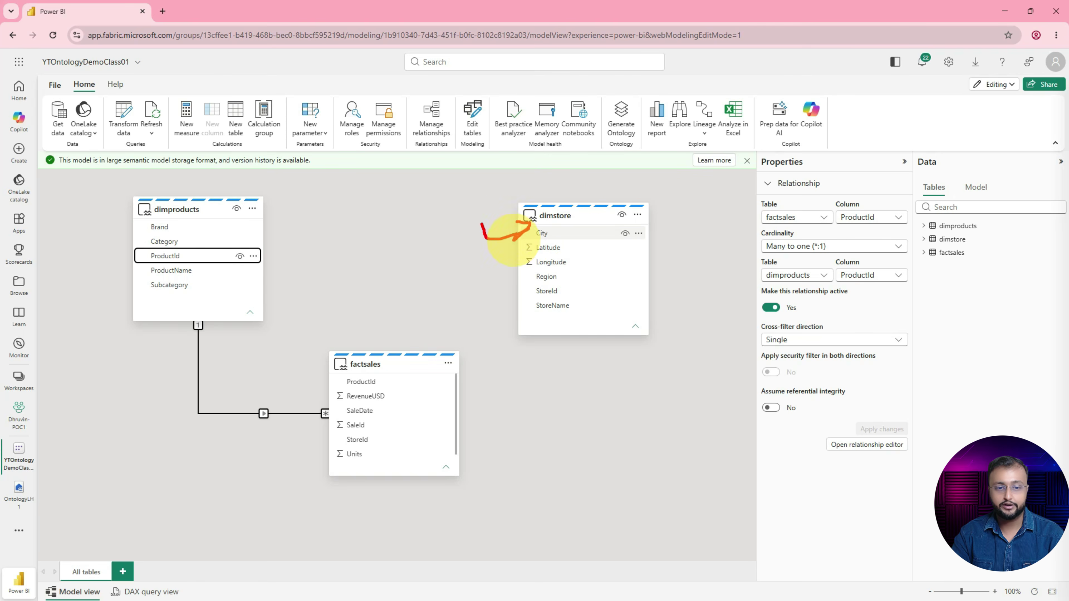
key("Escape")
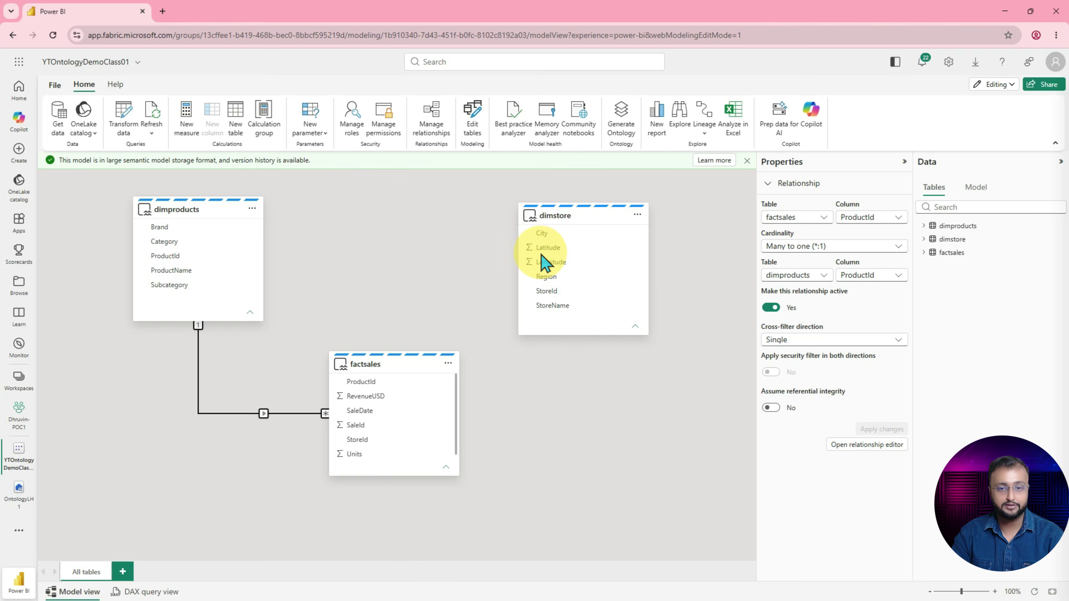
Step: Create an active one-to-many relationship from dimstore to factsales on StoreId
left_click_drag(569, 292, 425, 443)
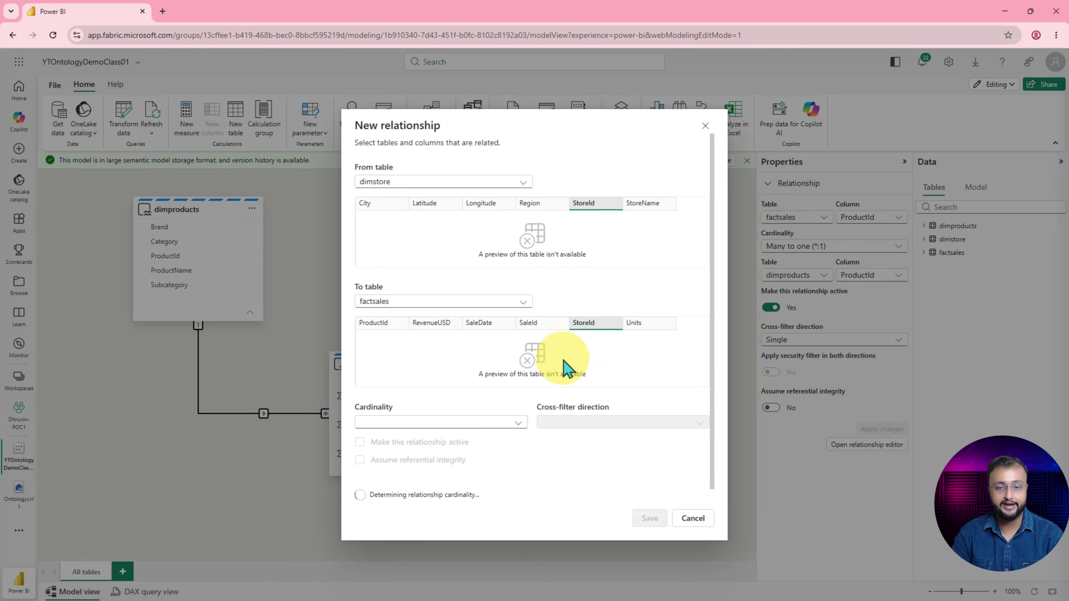
left_click(651, 519)
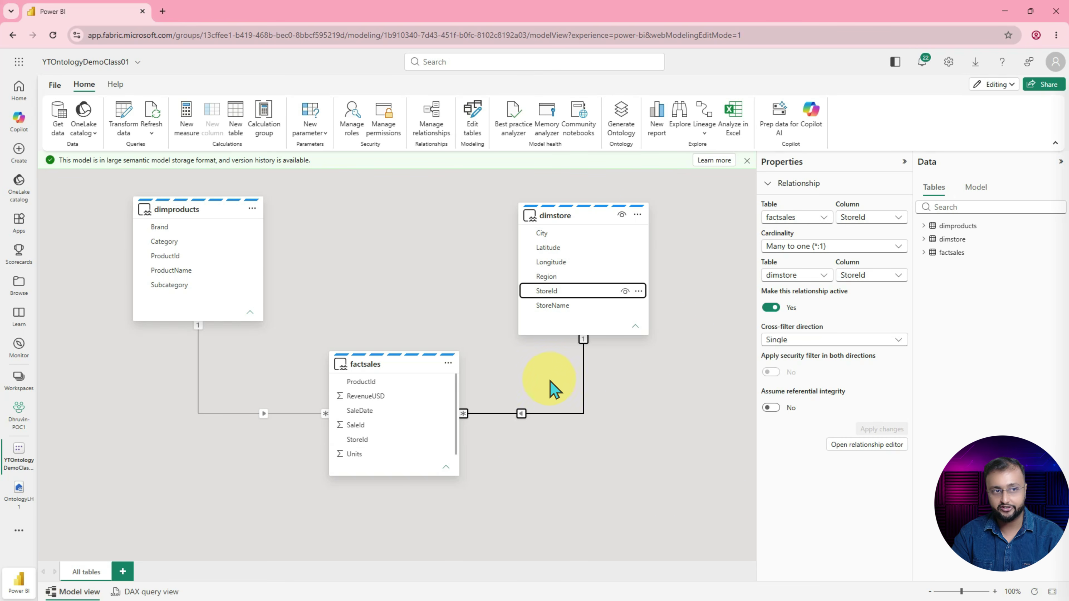
Step: Generate an ontology named YTOntologyDemoClass01 from the semantic model and dismiss its welcome message so it is not shown again
mouse_move(263, 240)
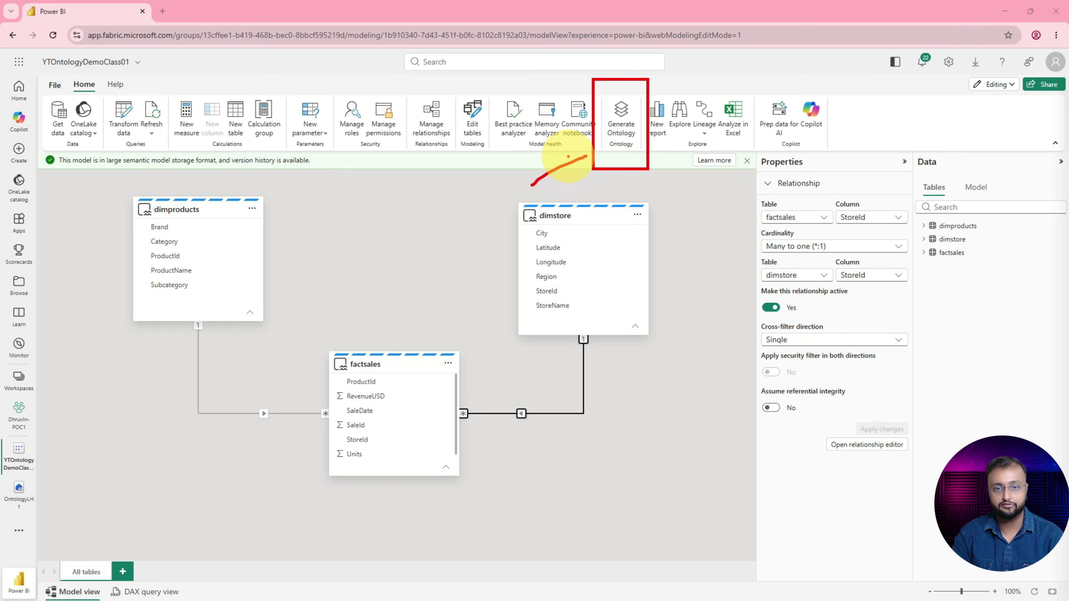
left_click(621, 130)
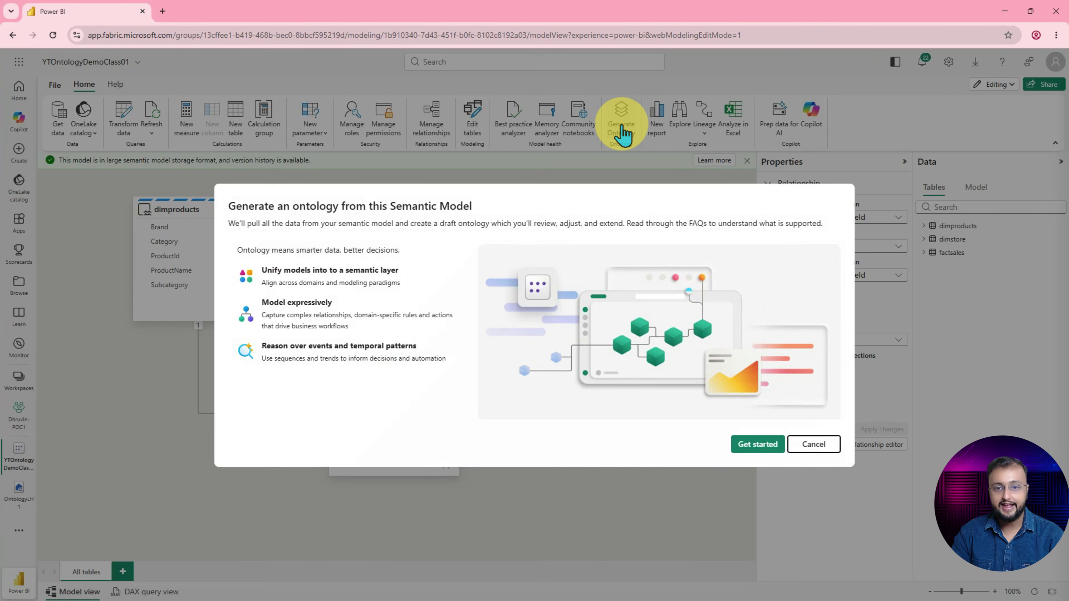
left_click(761, 446)
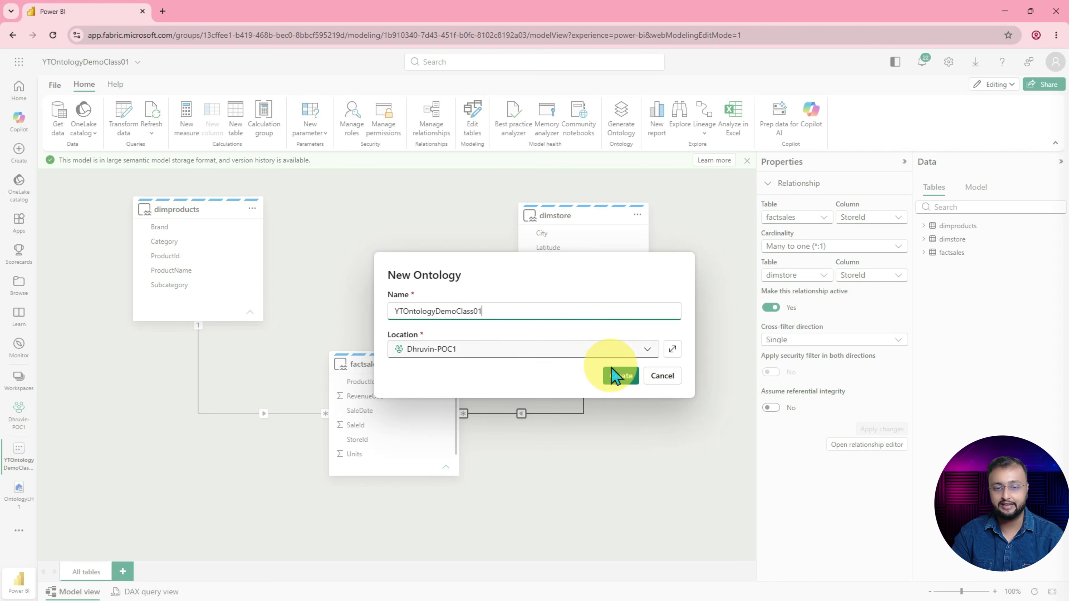
left_click(620, 381)
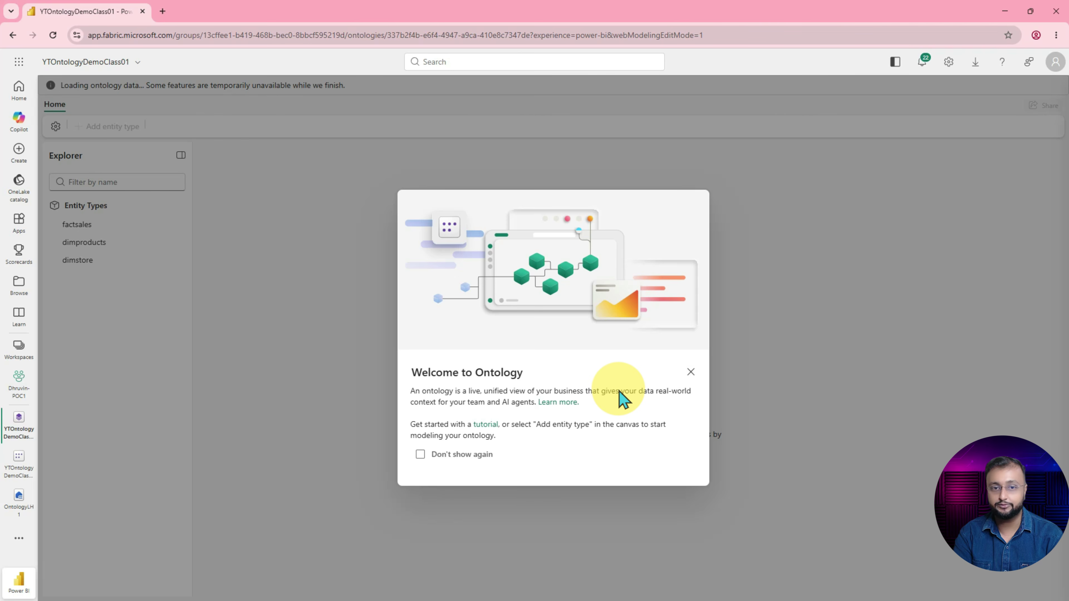
left_click(421, 455)
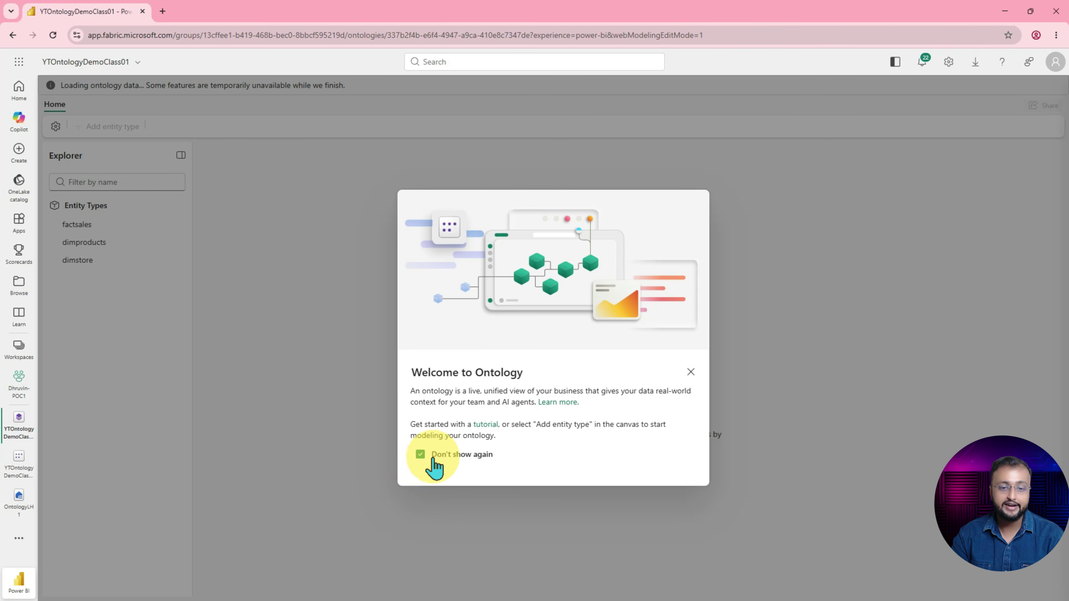
left_click(690, 372)
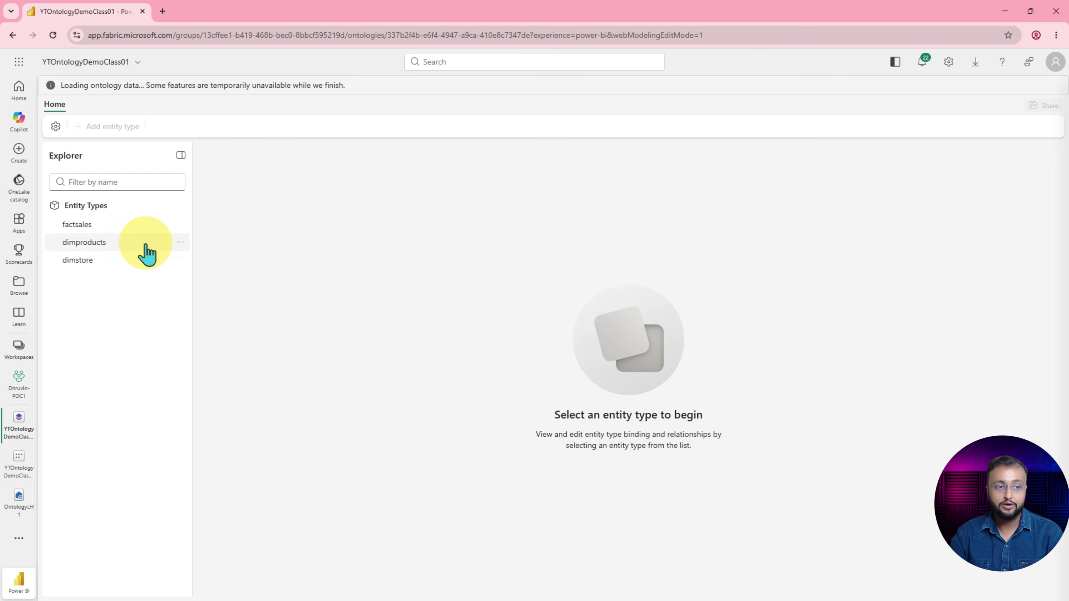
mouse_move(45, 192)
left_mouse_down()
mouse_move(162, 269)
mouse_move(188, 300)
left_mouse_up()
mouse_move(137, 223)
left_mouse_down()
mouse_move(201, 220)
mouse_move(202, 240)
left_mouse_up()
left_click_drag(131, 254, 184, 257)
mouse_move(62, 213)
left_mouse_down()
mouse_move(109, 207)
mouse_move(67, 197)
mouse_move(71, 214)
left_mouse_up()
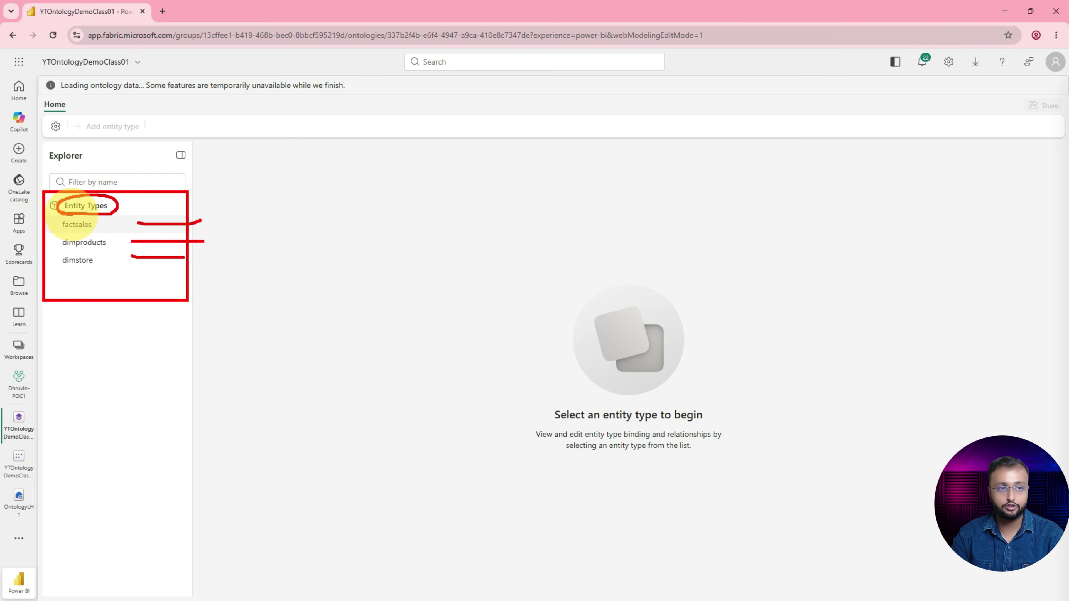
left_click_drag(76, 96, 176, 97)
left_click_drag(122, 100, 294, 100)
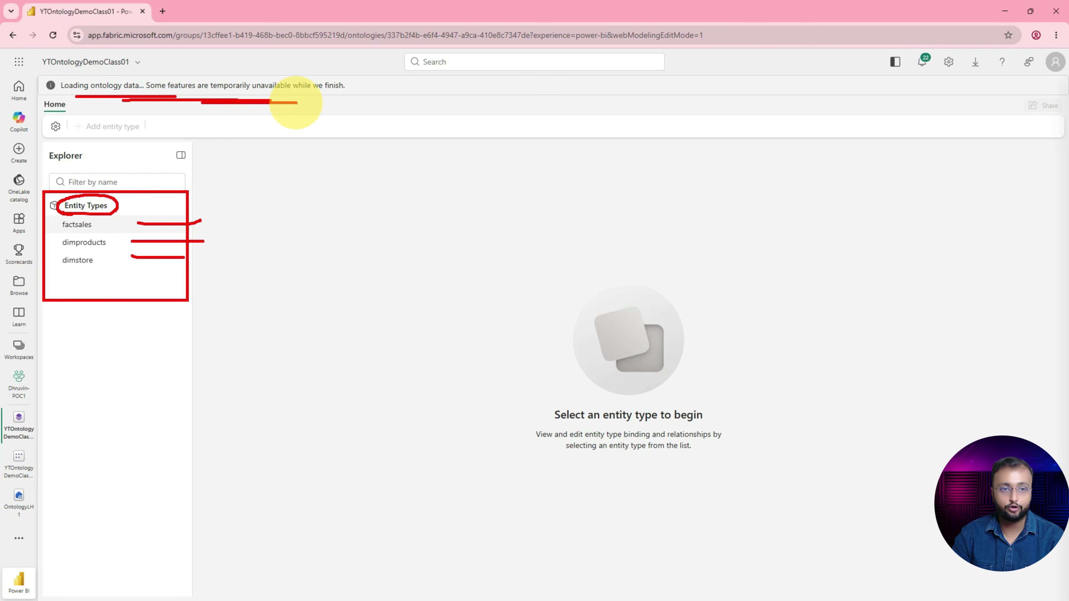
key("Escape")
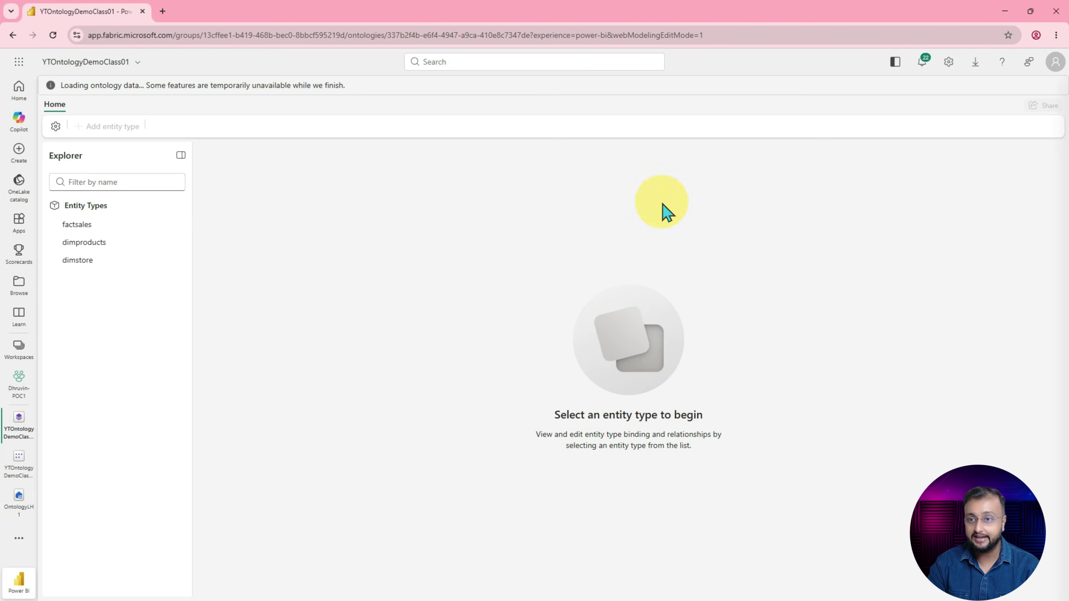
Step: Show the factsales entity type on the ontology canvas, view the factsales_has_dimstore relationship configuration, and return to the canvas
left_click(103, 229)
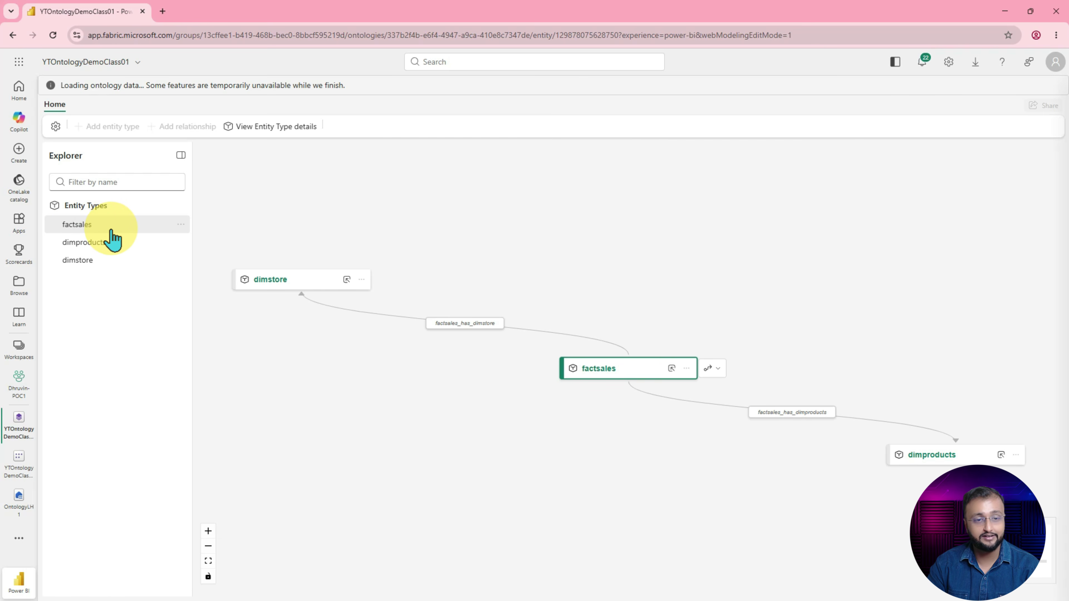
left_click(471, 328)
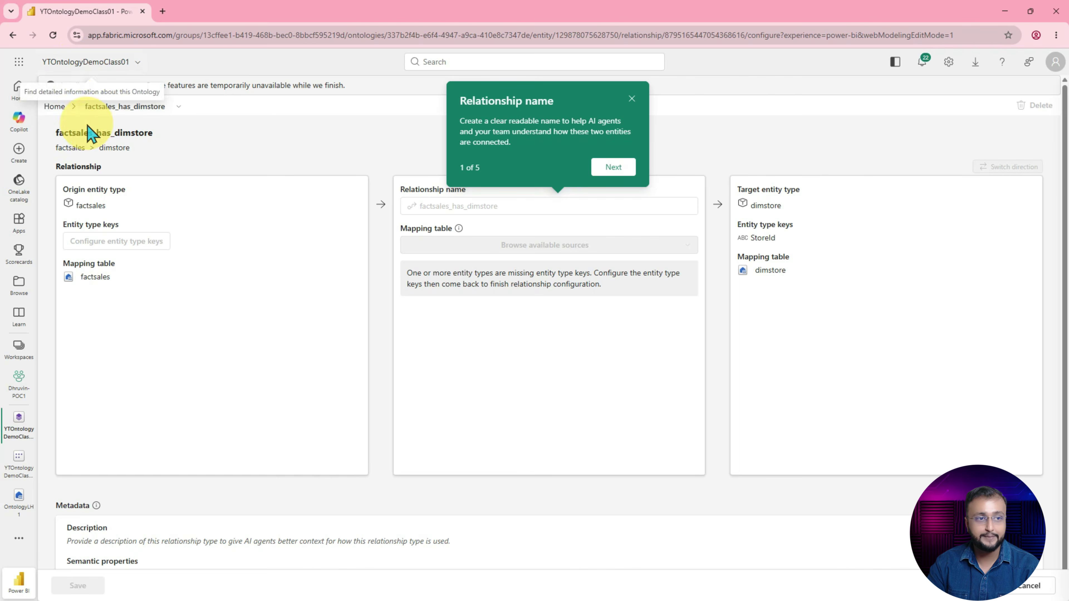
left_click(55, 106)
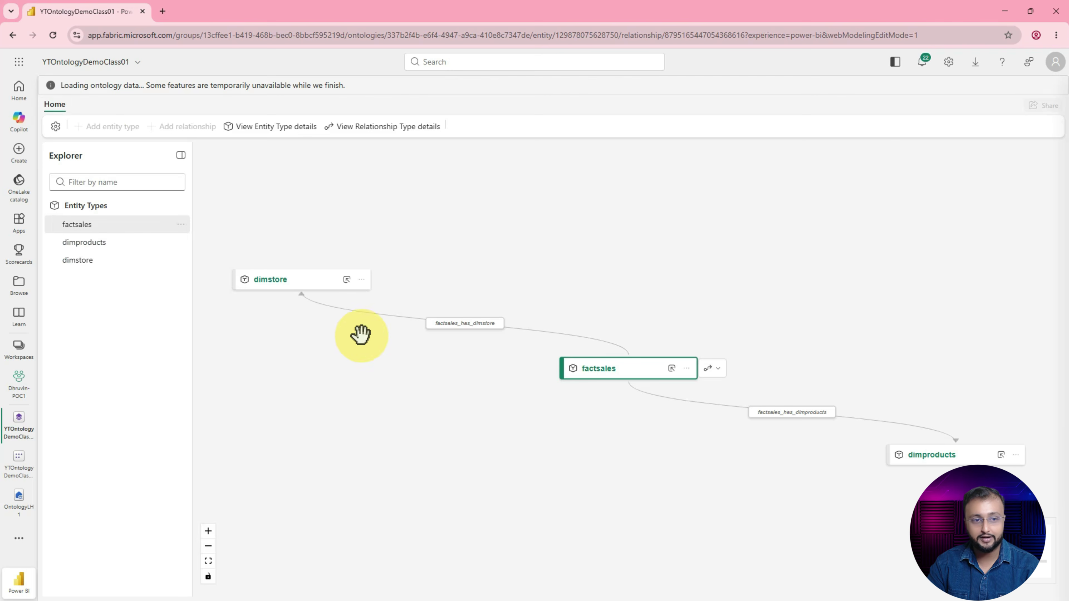
Step: Examine how the factsales entity type connects to dimstore and dimproducts on the ontology canvas
left_click_drag(226, 260, 382, 296)
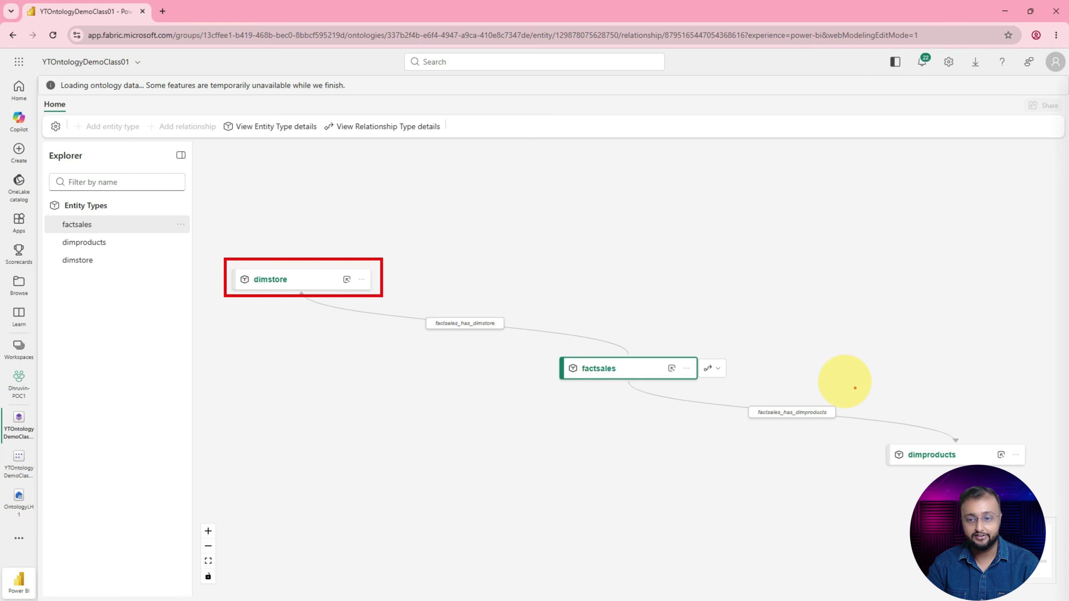
left_click_drag(872, 438, 1031, 471)
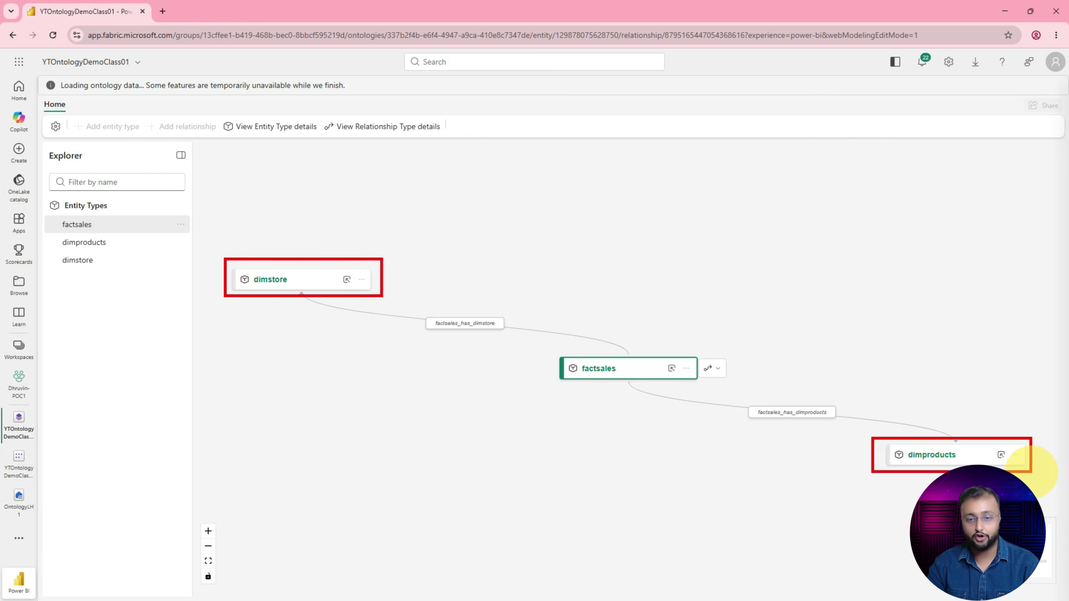
left_click_drag(537, 351, 740, 388)
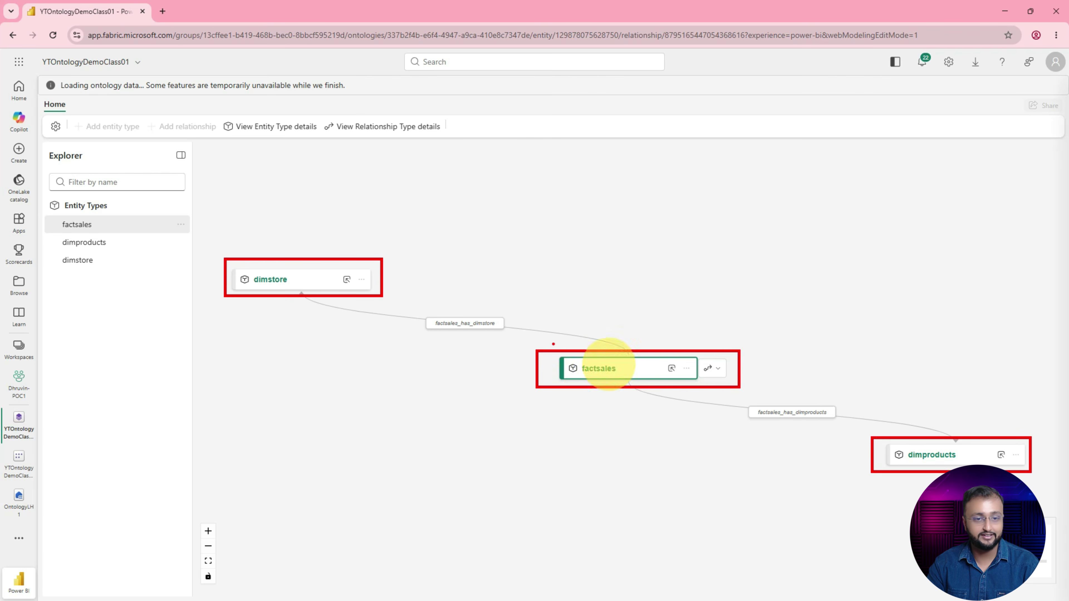
left_click_drag(532, 366, 320, 308)
mouse_move(712, 399)
left_mouse_down()
mouse_move(716, 414)
mouse_move(878, 454)
left_mouse_up()
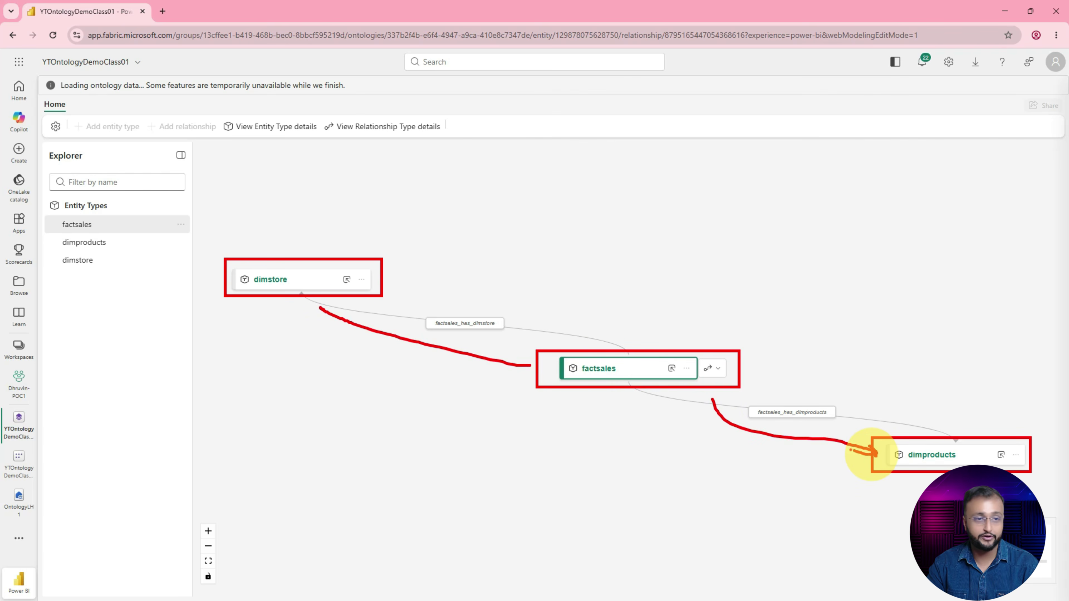
mouse_move(430, 336)
left_mouse_down()
mouse_move(519, 321)
mouse_move(436, 335)
left_mouse_up()
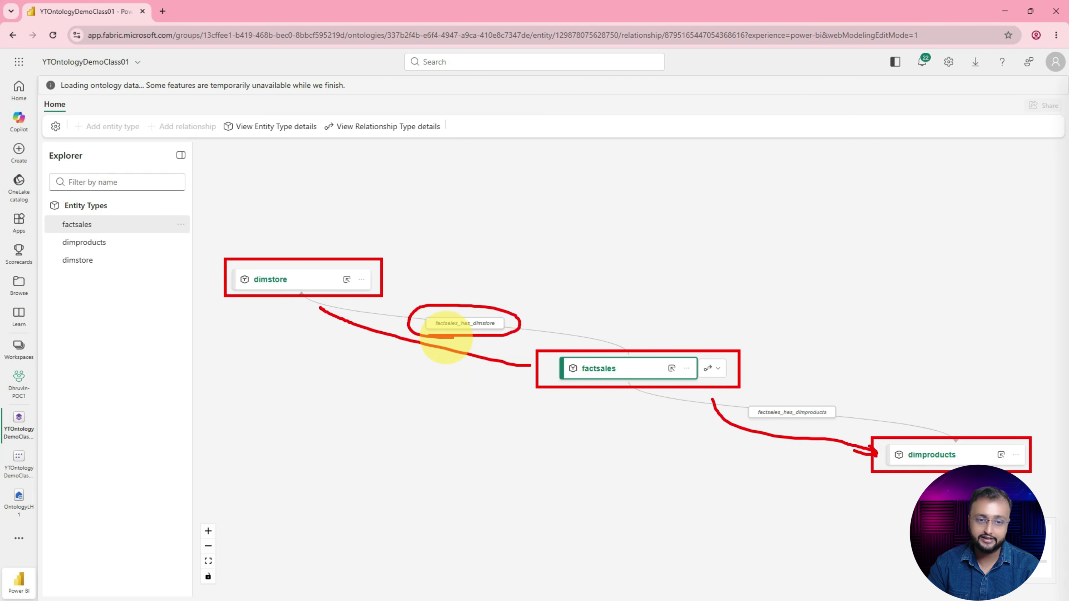
mouse_move(839, 406)
left_mouse_down()
mouse_move(746, 402)
mouse_move(775, 424)
left_mouse_up()
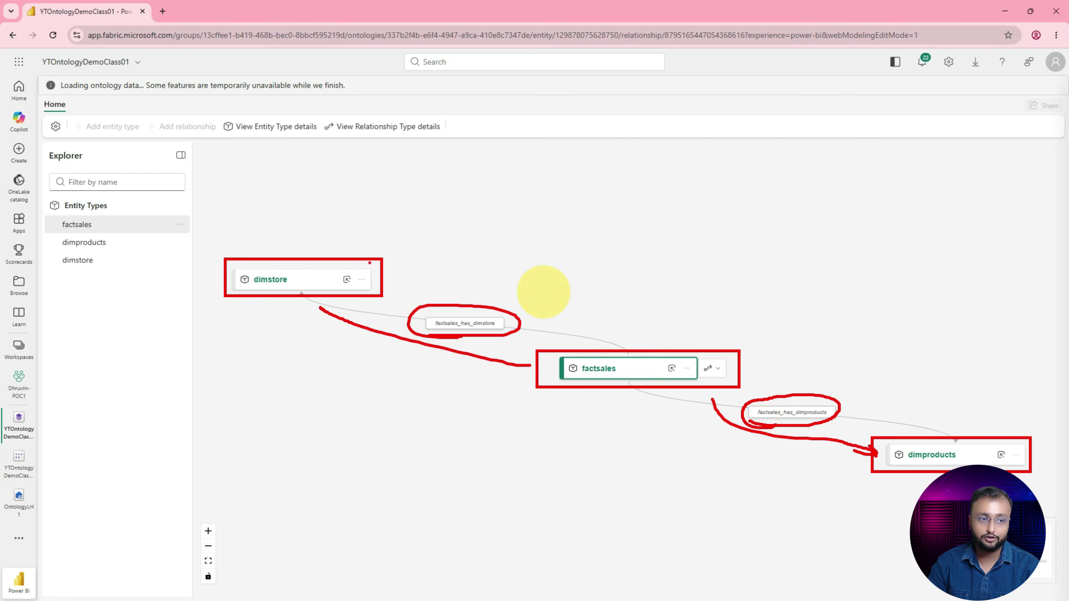
key("Escape")
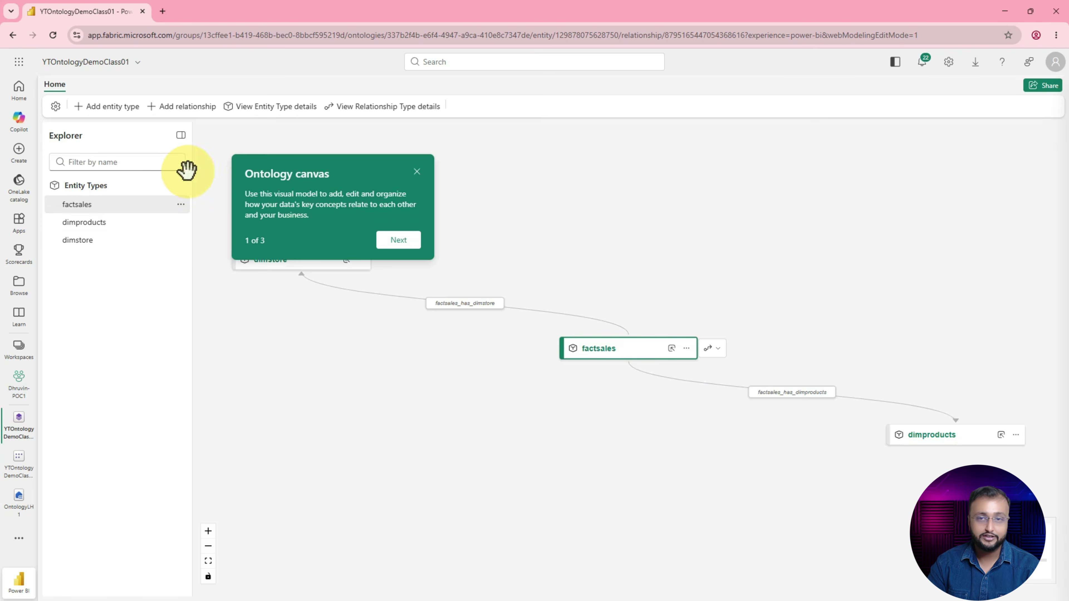
left_click(1005, 11)
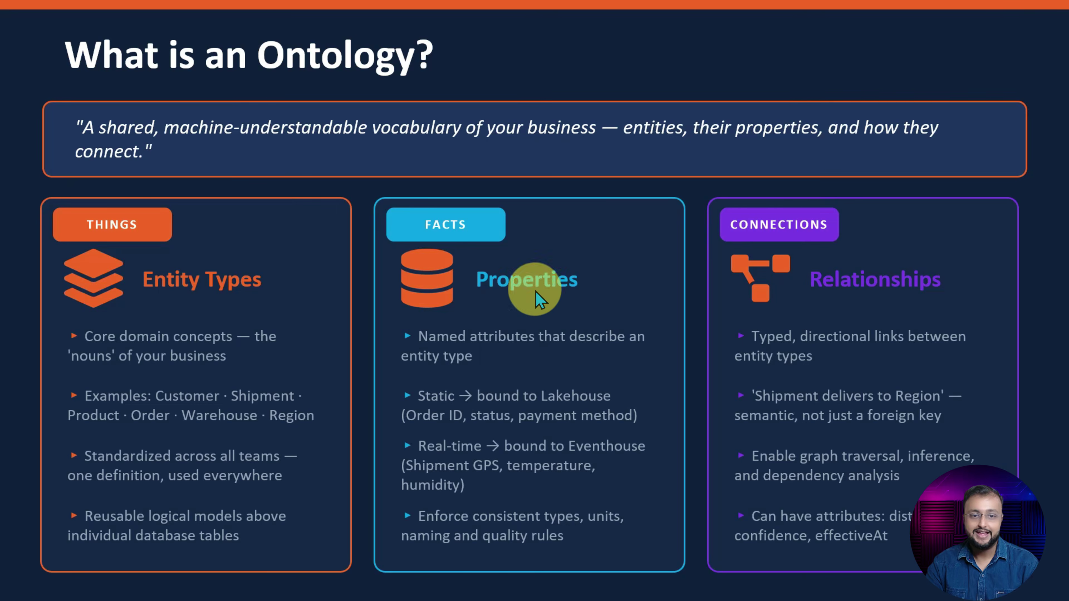
left_click_drag(141, 299, 247, 301)
left_click_drag(527, 296, 606, 297)
left_click_drag(866, 298, 958, 302)
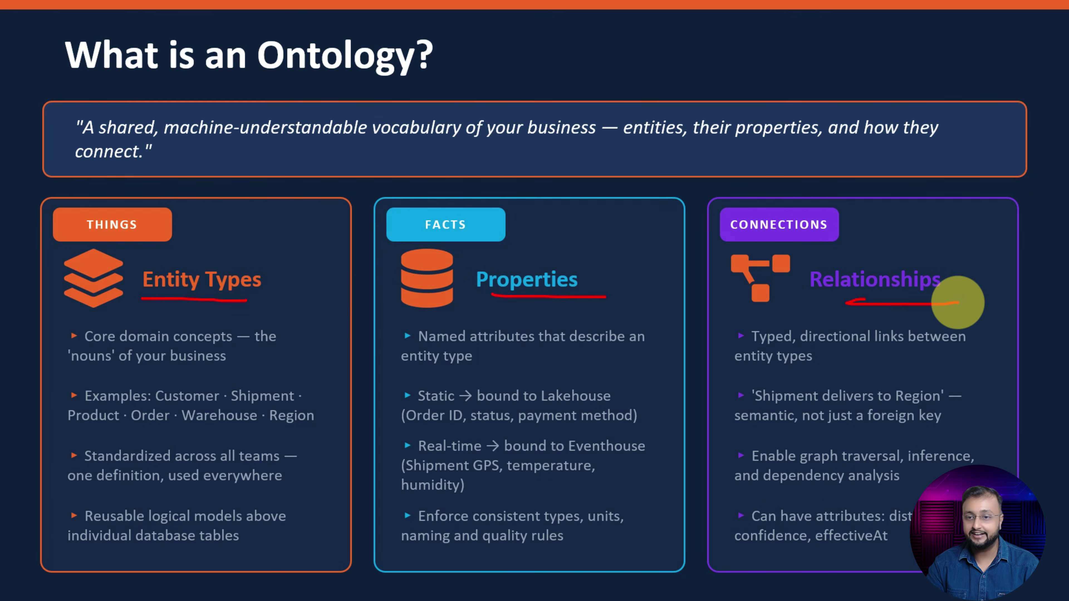
left_click(318, 284)
key("e")
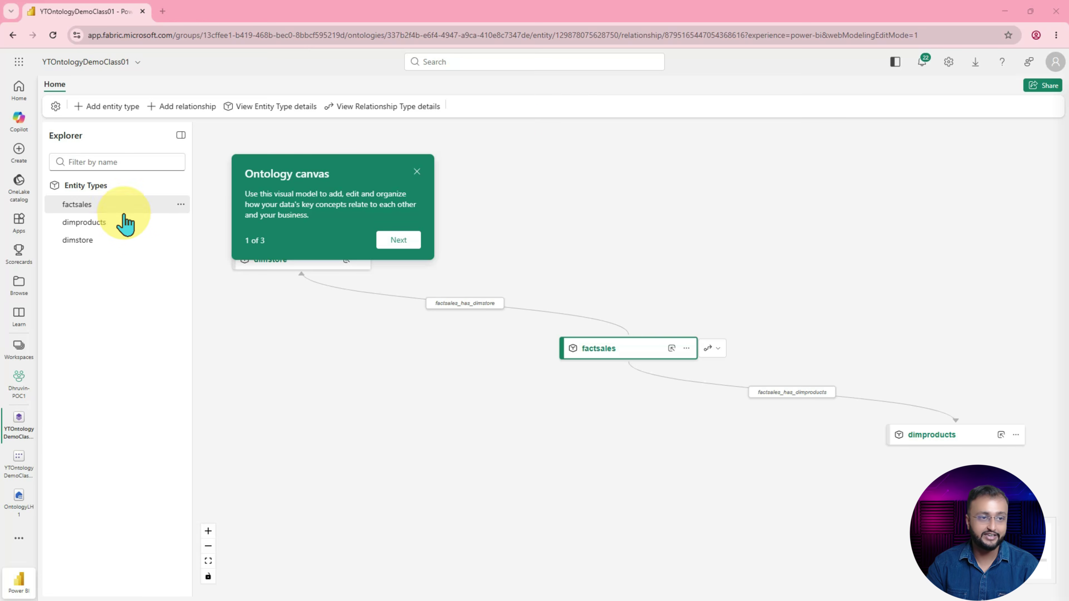
mouse_move(57, 175)
left_mouse_down()
mouse_move(115, 192)
mouse_move(130, 245)
left_mouse_up()
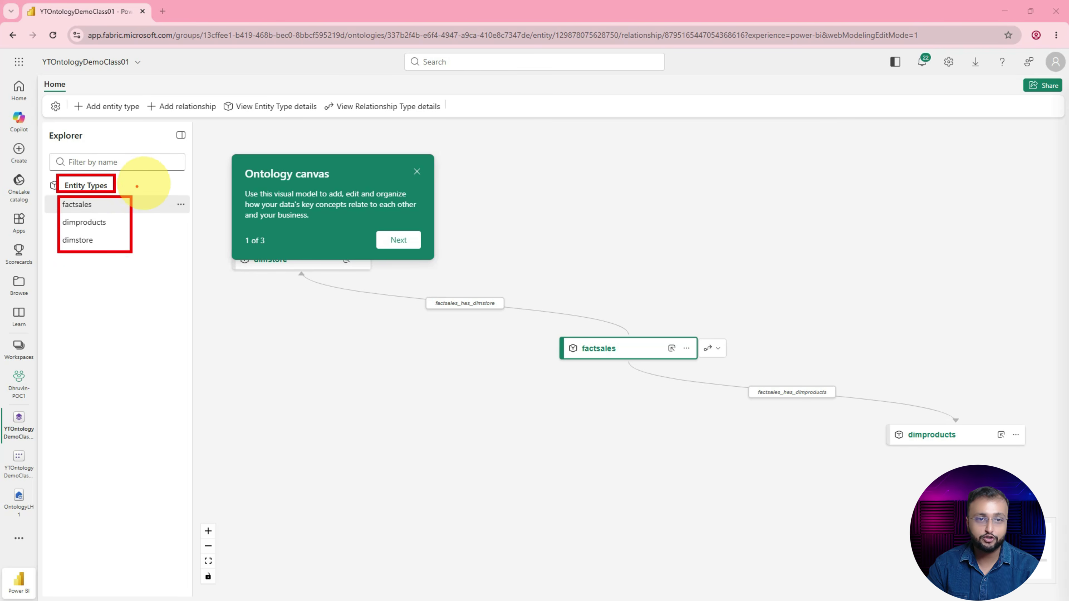
key("Escape")
Step: Dismiss the Ontology canvas tip and open the entity type details of factsales
left_click(112, 209)
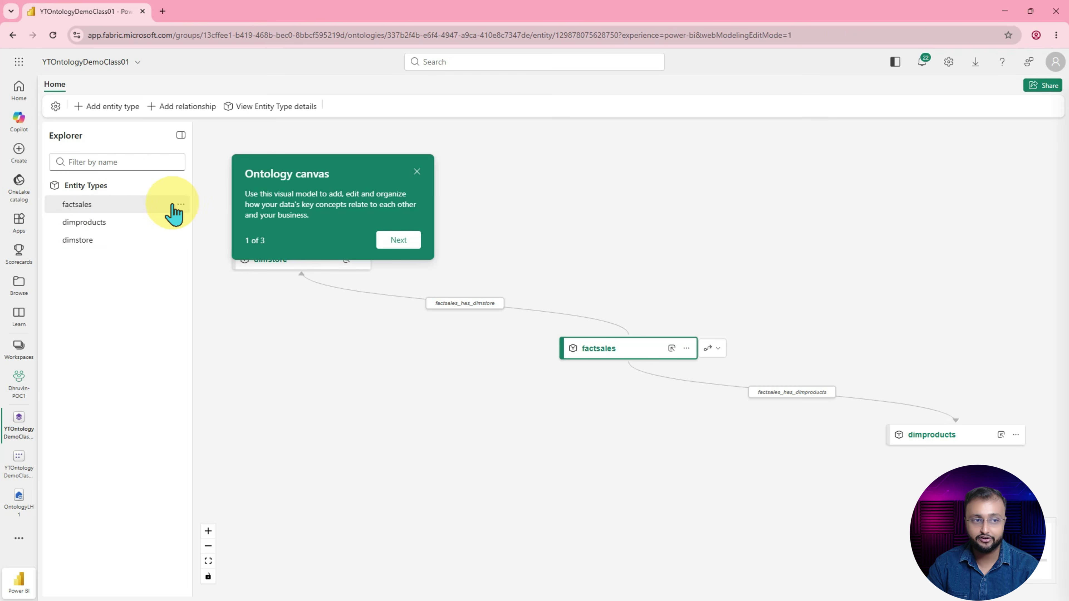
left_click(417, 172)
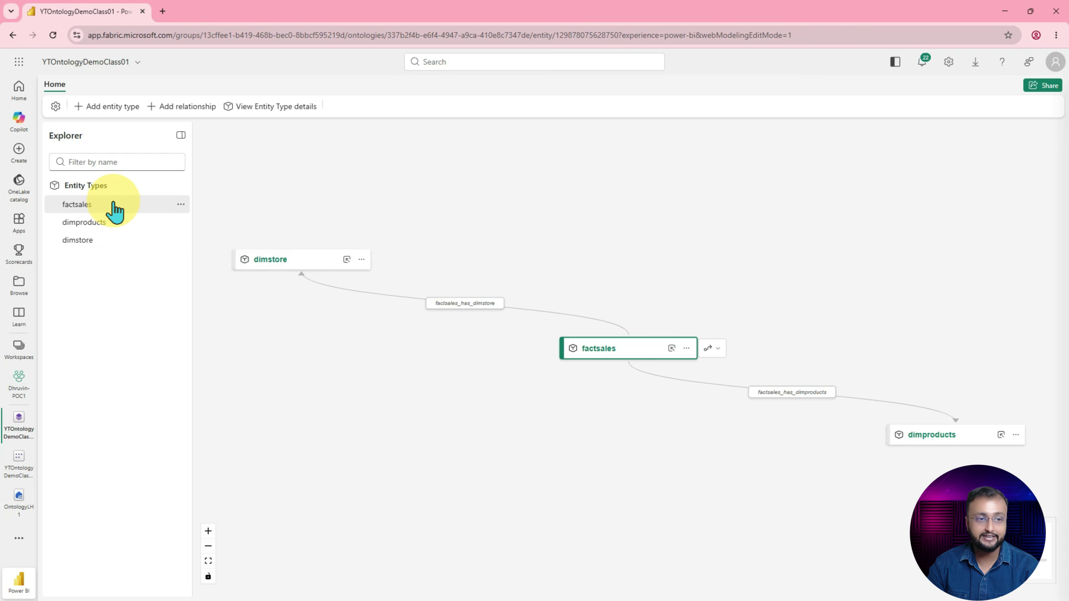
key("ctrl+2")
mouse_move(223, 93)
left_mouse_down()
mouse_move(274, 129)
mouse_move(329, 131)
left_mouse_up()
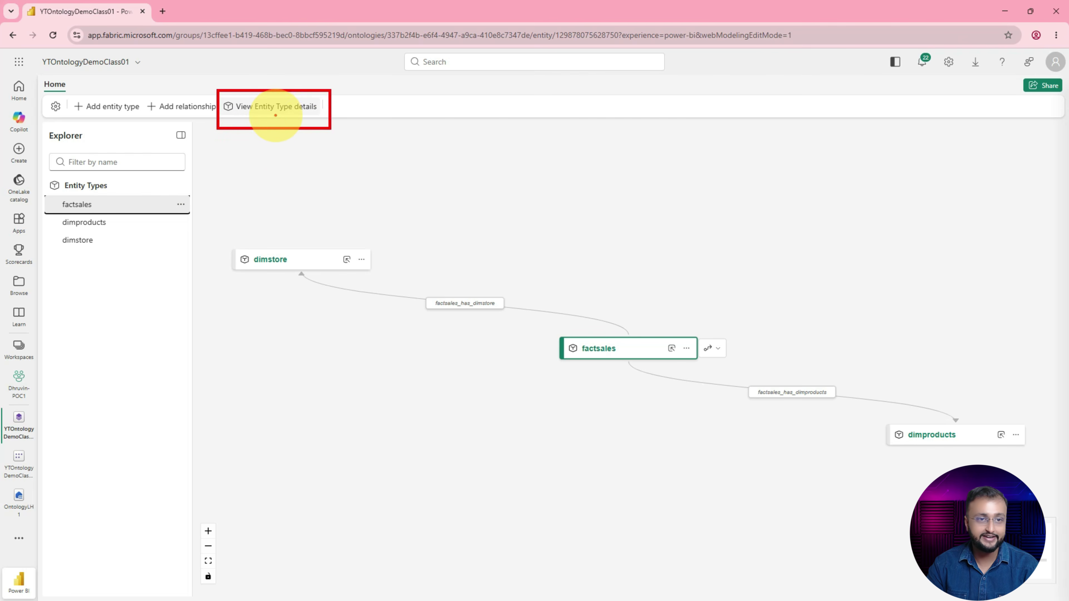
key("Escape")
left_click(274, 111)
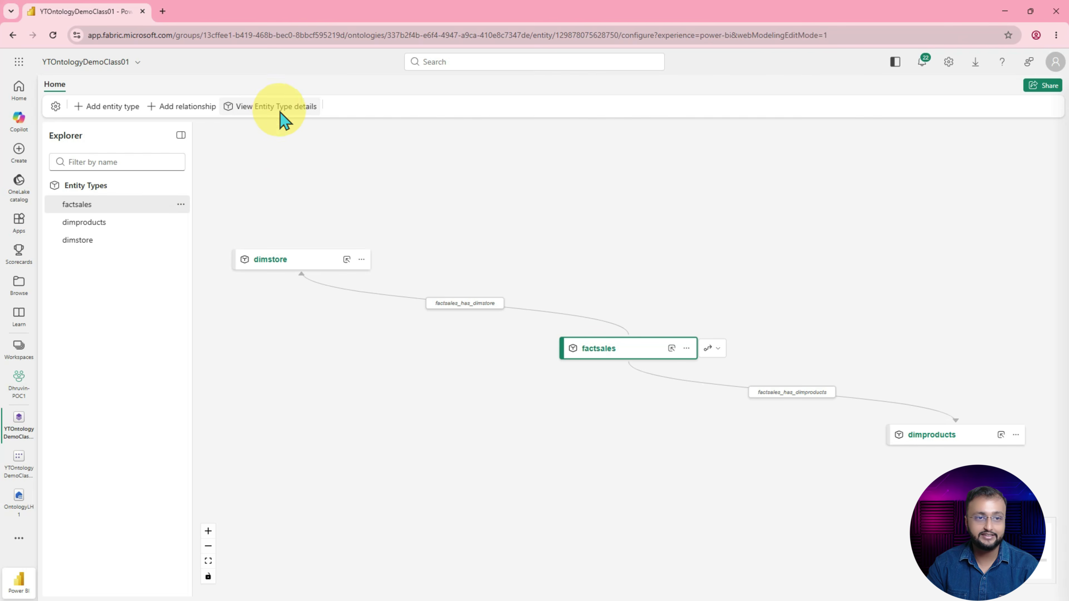
left_click(226, 138)
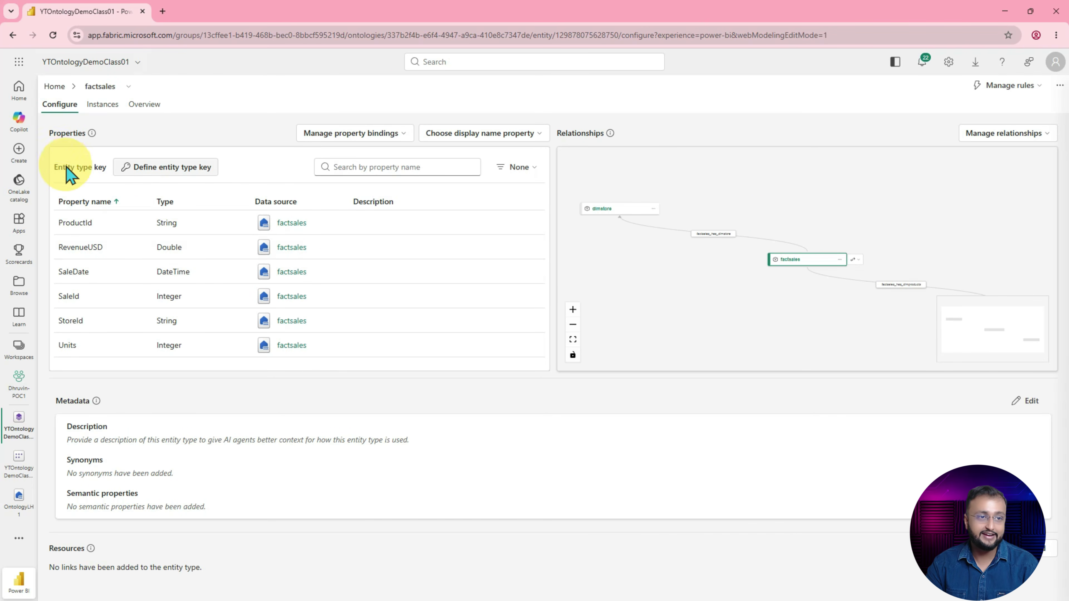
Step: Review the properties of factsales and their data sources, and return to the ontology canvas
left_click_drag(53, 125, 554, 382)
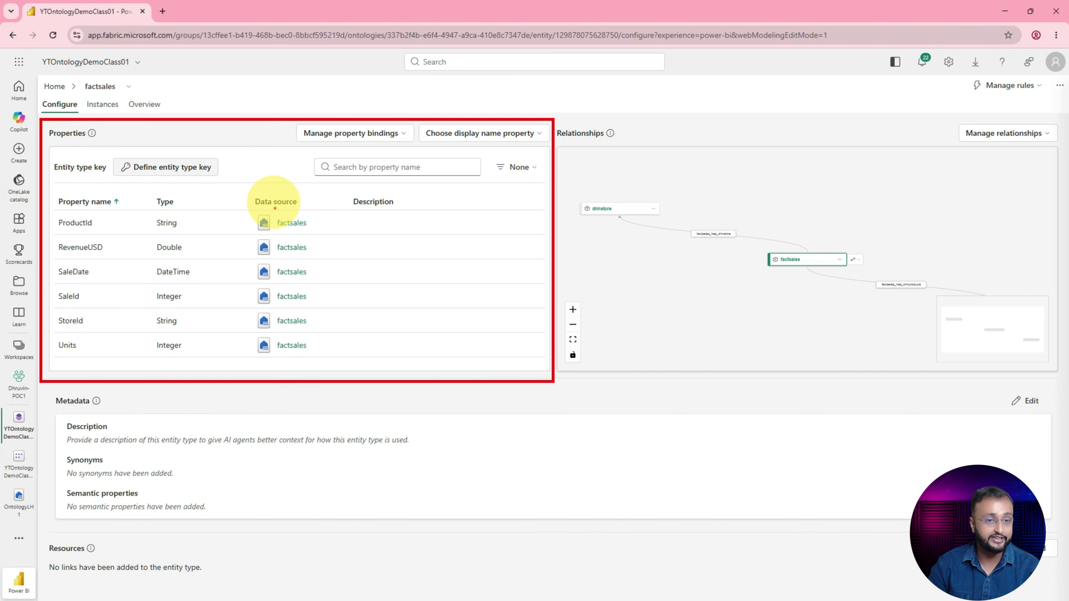
mouse_move(312, 211)
left_mouse_down()
mouse_move(326, 236)
mouse_move(332, 307)
mouse_move(324, 354)
mouse_move(305, 360)
left_mouse_up()
left_click_drag(282, 233, 310, 232)
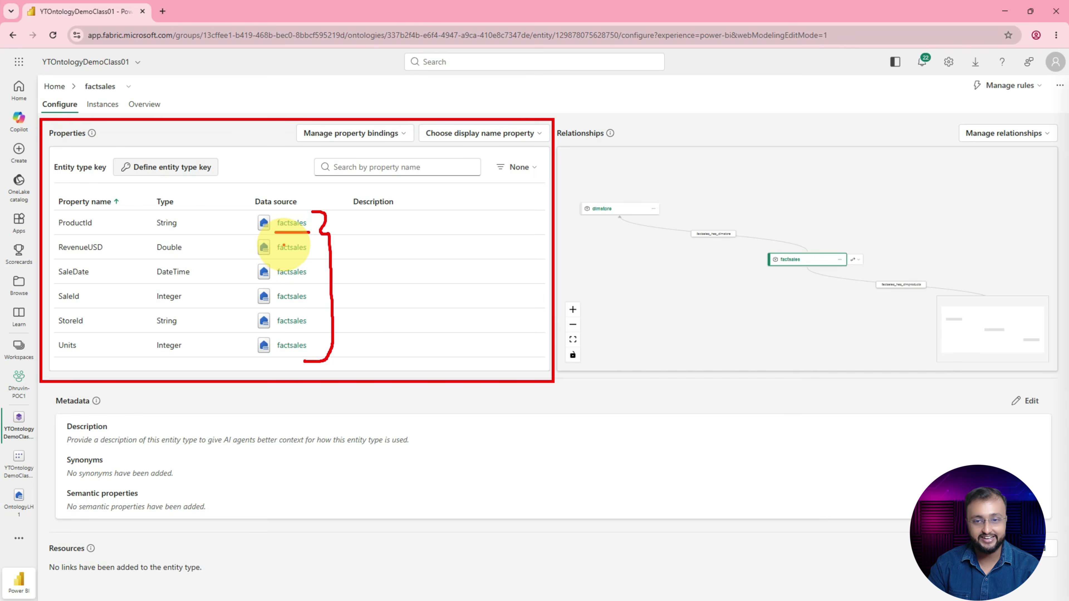
key("Escape")
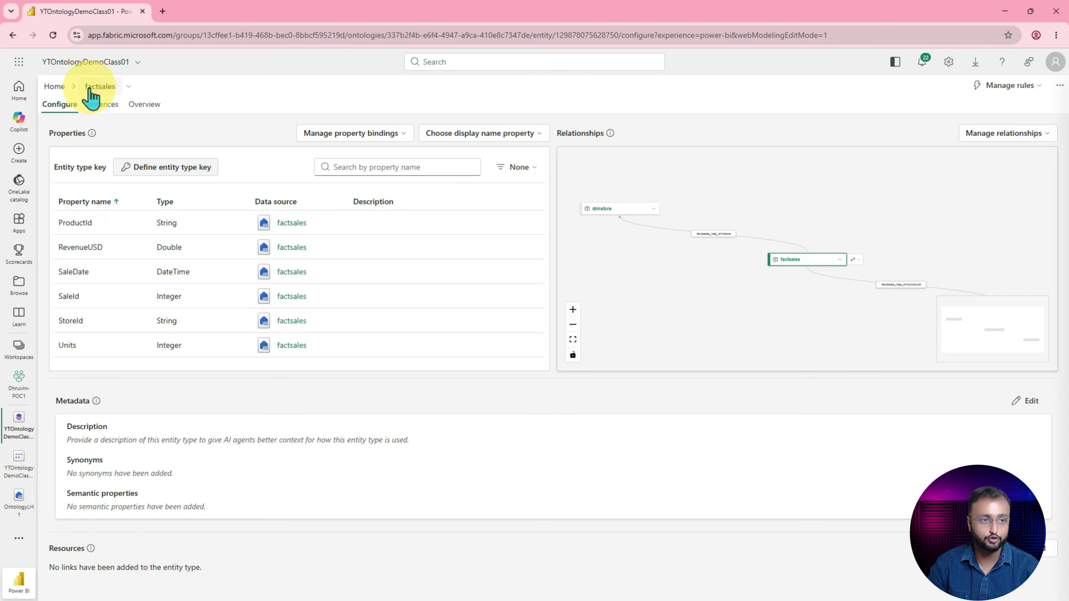
left_click(59, 88)
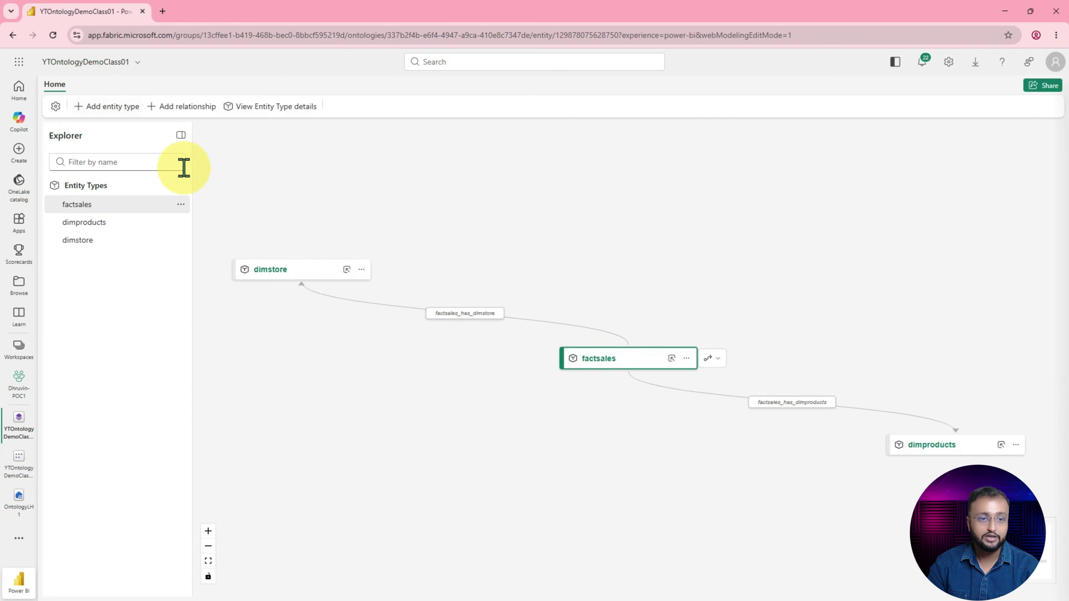
Step: Show the dimproducts entity type on the canvas and examine its relationship with factsales
left_click(119, 227)
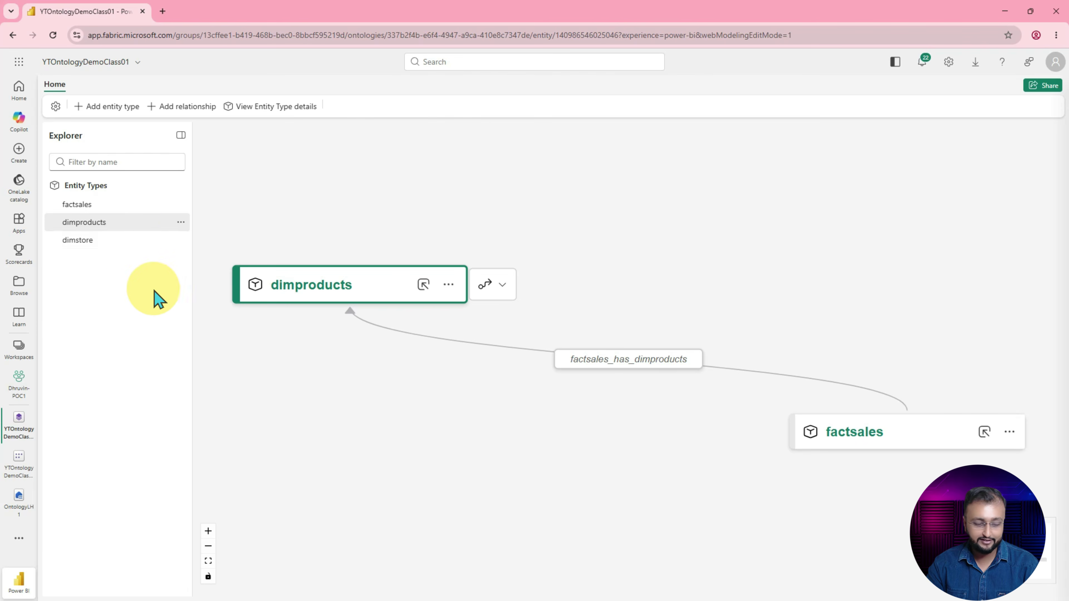
left_click_drag(55, 213, 113, 231)
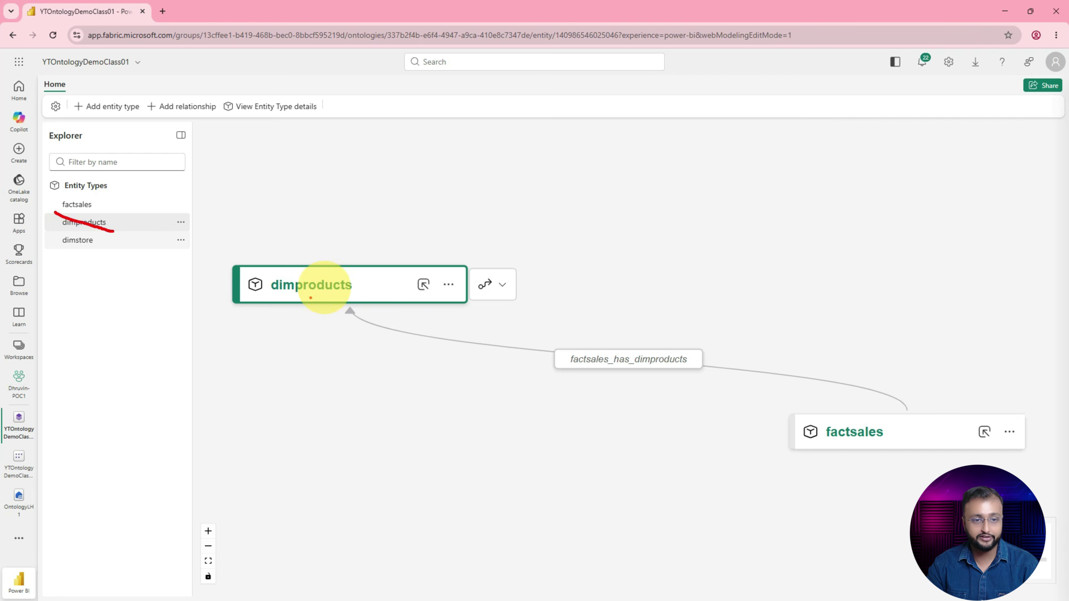
left_click_drag(249, 305, 360, 310)
mouse_move(372, 222)
left_mouse_down()
mouse_move(370, 269)
mouse_move(380, 265)
left_mouse_up()
mouse_move(816, 440)
left_mouse_down()
mouse_move(783, 444)
mouse_move(1012, 432)
mouse_move(780, 437)
mouse_move(842, 445)
left_mouse_up()
mouse_move(609, 377)
left_mouse_down()
mouse_move(551, 377)
mouse_move(639, 327)
mouse_move(578, 382)
left_mouse_up()
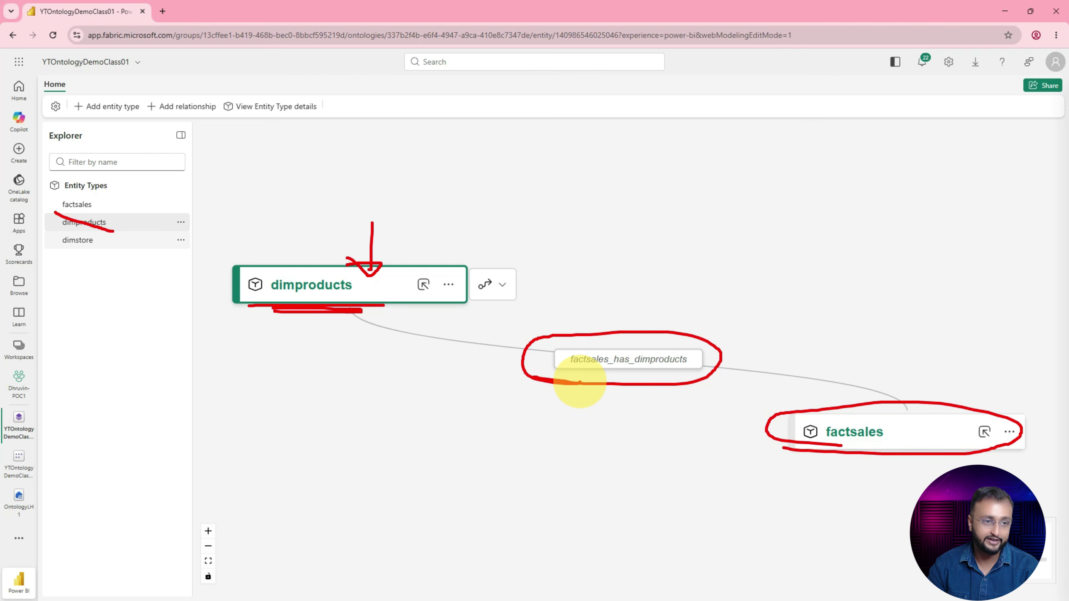
key("Escape")
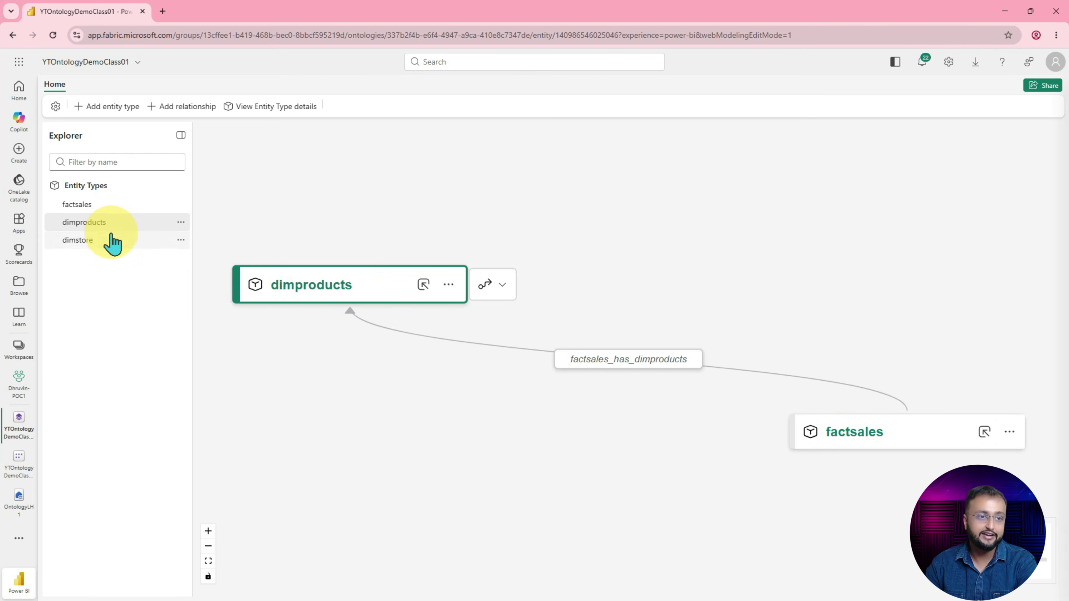
key("ctrl+2")
mouse_move(126, 198)
left_mouse_down()
mouse_move(158, 198)
mouse_move(148, 251)
mouse_move(135, 252)
left_mouse_up()
mouse_move(173, 218)
left_mouse_down()
mouse_move(241, 219)
mouse_move(237, 228)
mouse_move(236, 212)
left_mouse_up()
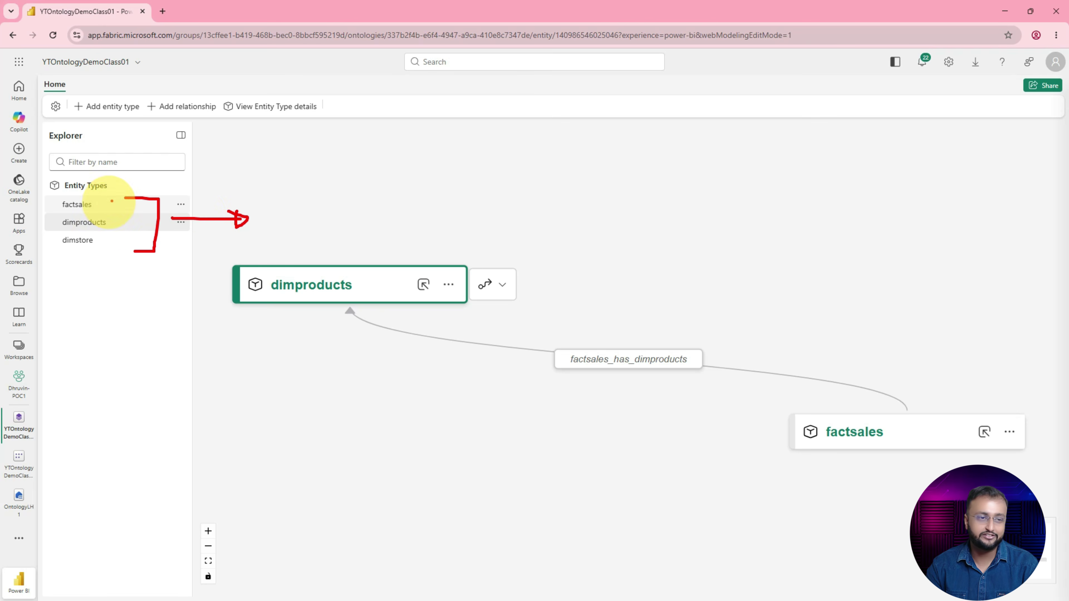
mouse_move(125, 199)
left_mouse_down()
mouse_move(126, 239)
mouse_move(152, 252)
left_mouse_up()
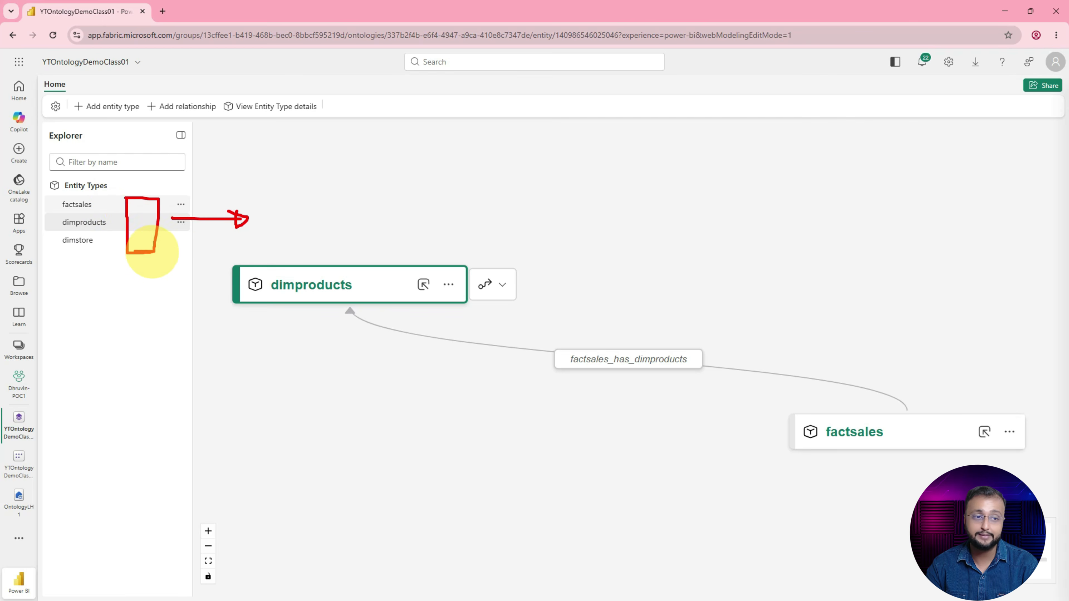
mouse_move(109, 208)
left_mouse_down()
mouse_move(126, 206)
mouse_move(133, 226)
left_mouse_up()
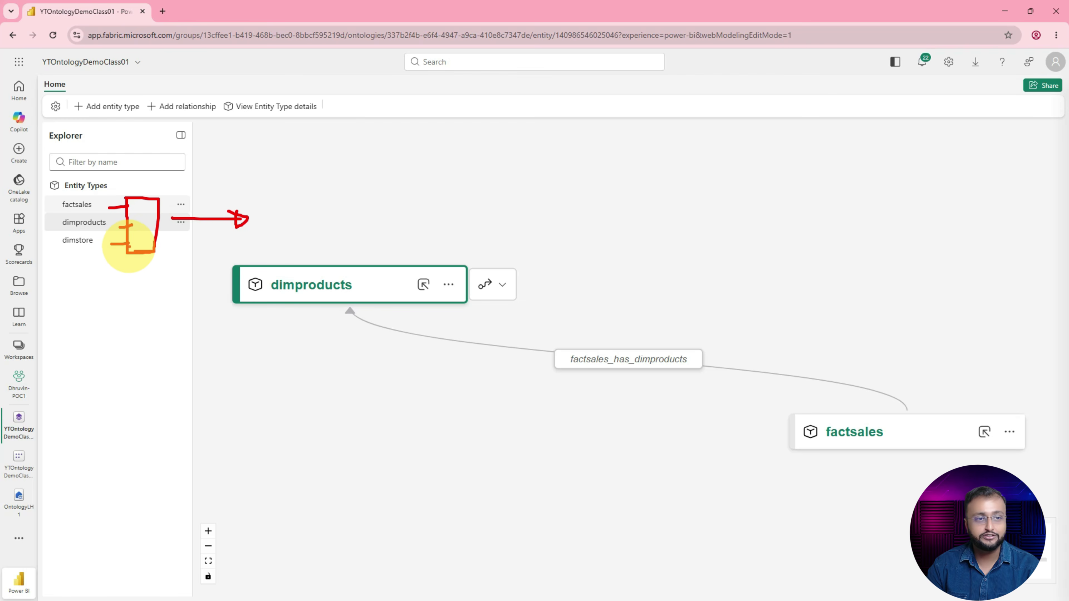
key("Escape")
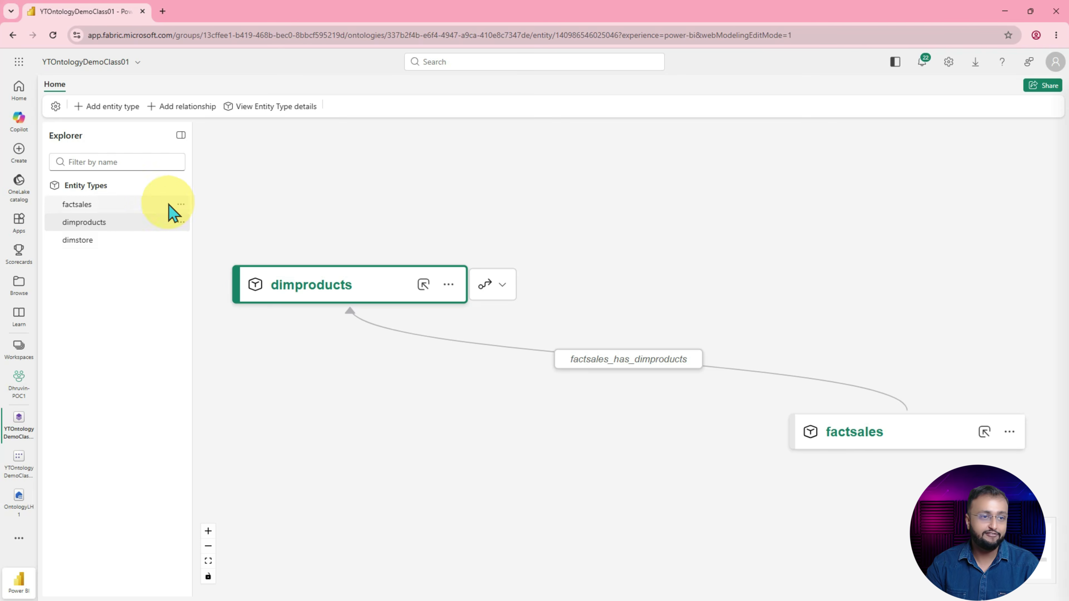
Step: Select the dimstore entity type and open its entity type details
left_click(128, 248)
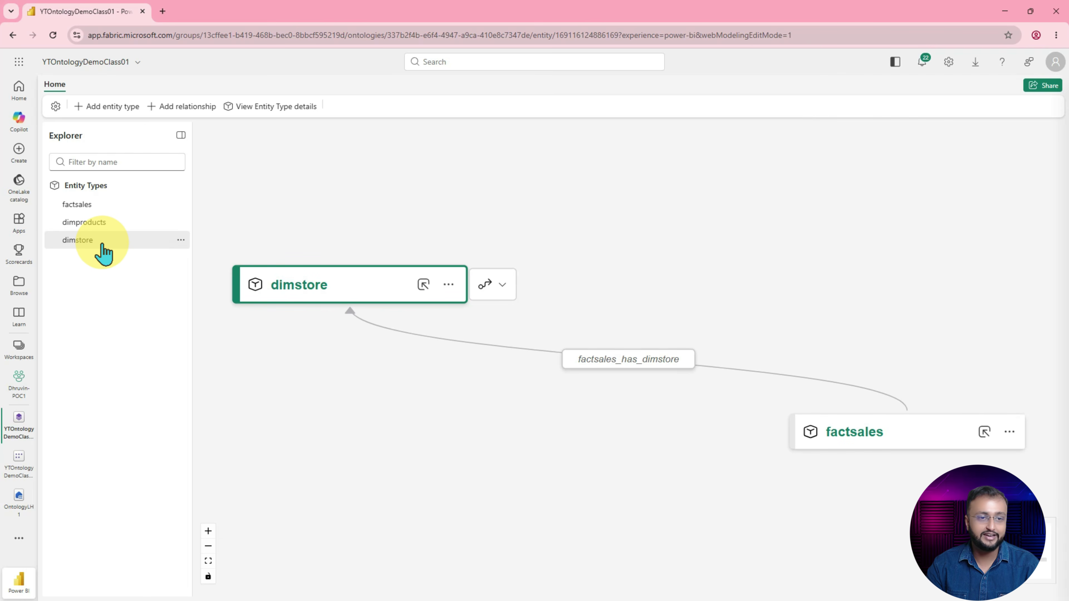
left_click(281, 114)
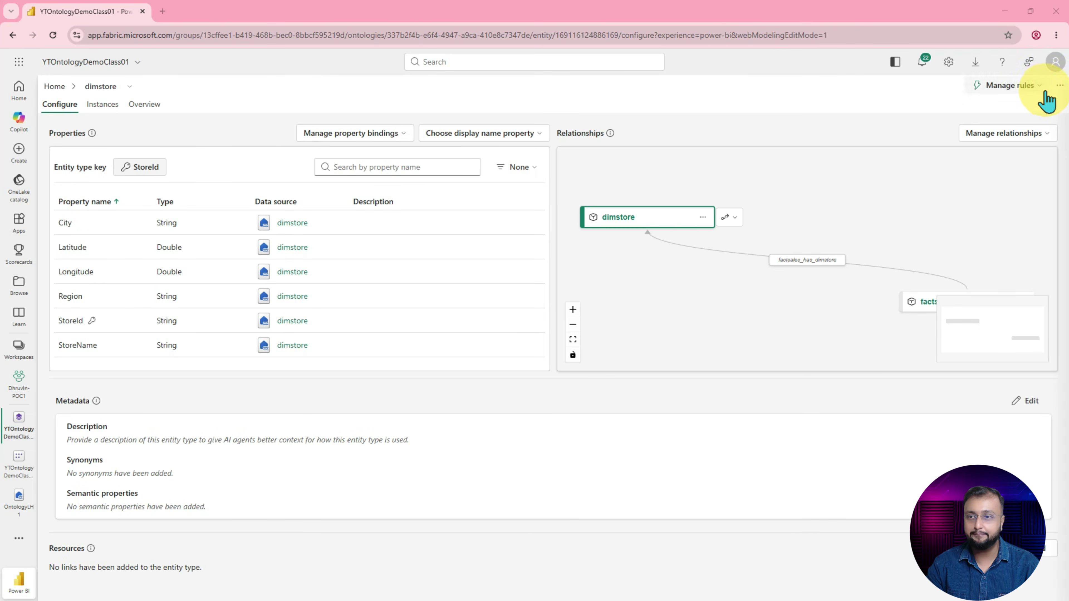
Step: Rename the dimstore entity type to Store
left_click(1060, 86)
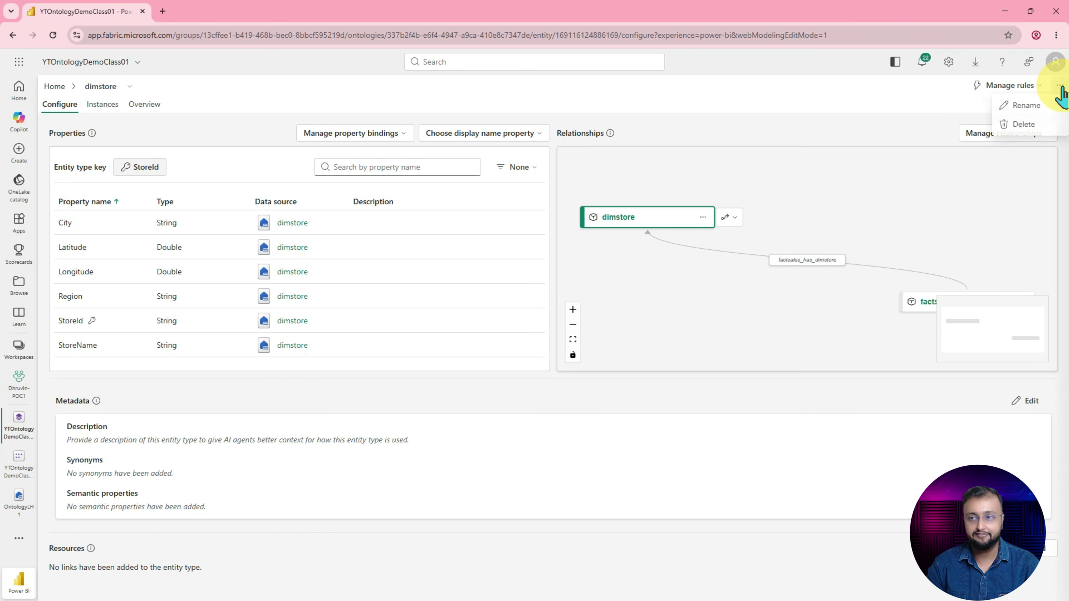
left_click(1041, 112)
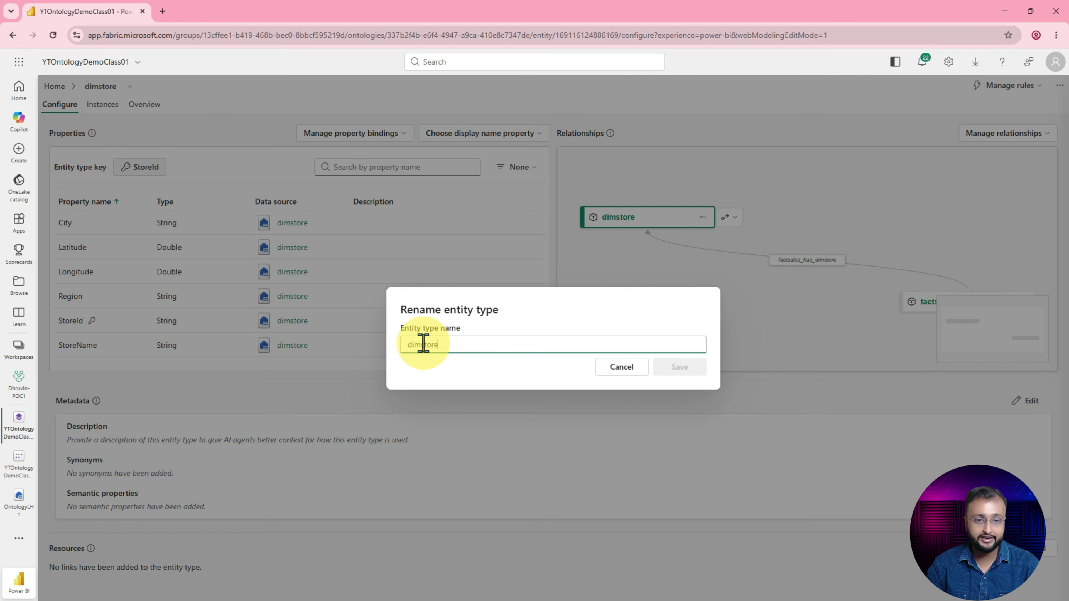
left_click_drag(423, 345, 392, 351)
type("S")
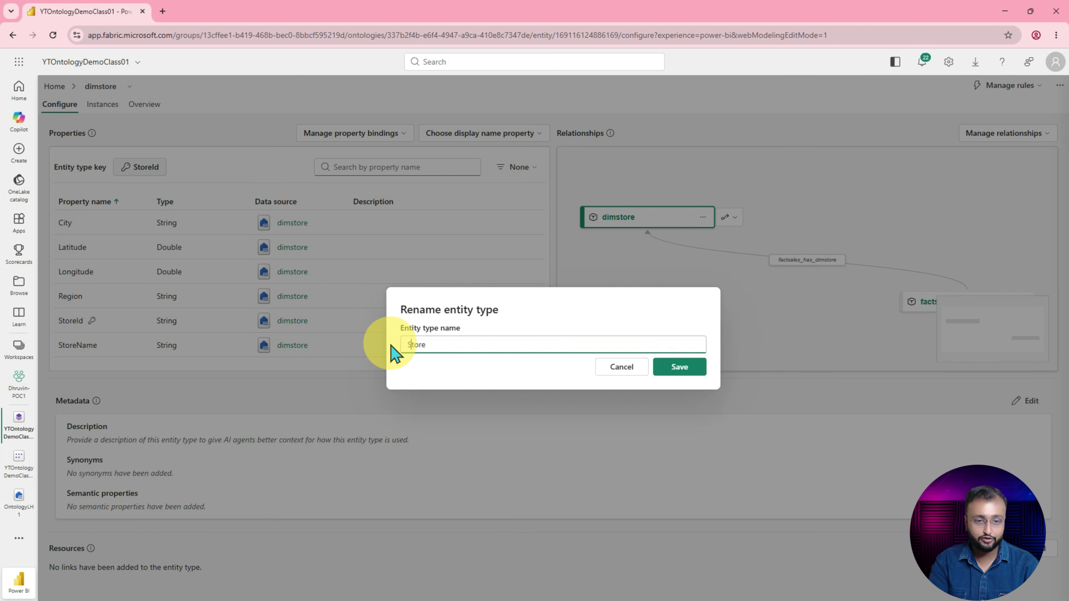
left_click(684, 366)
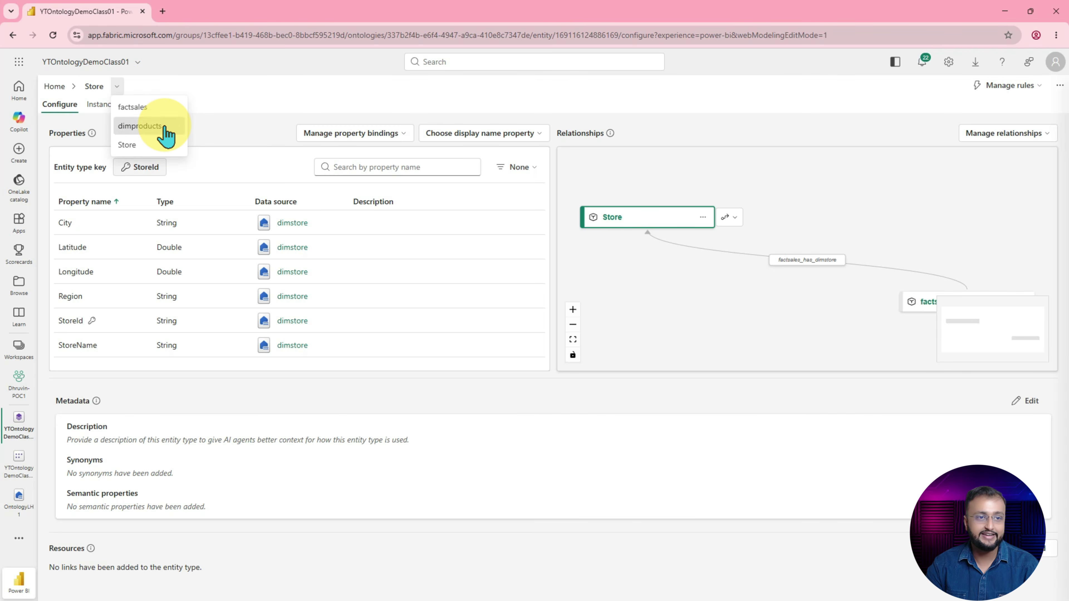
Step: Switch to the dimproducts entity type and rename it to Products
left_click(140, 126)
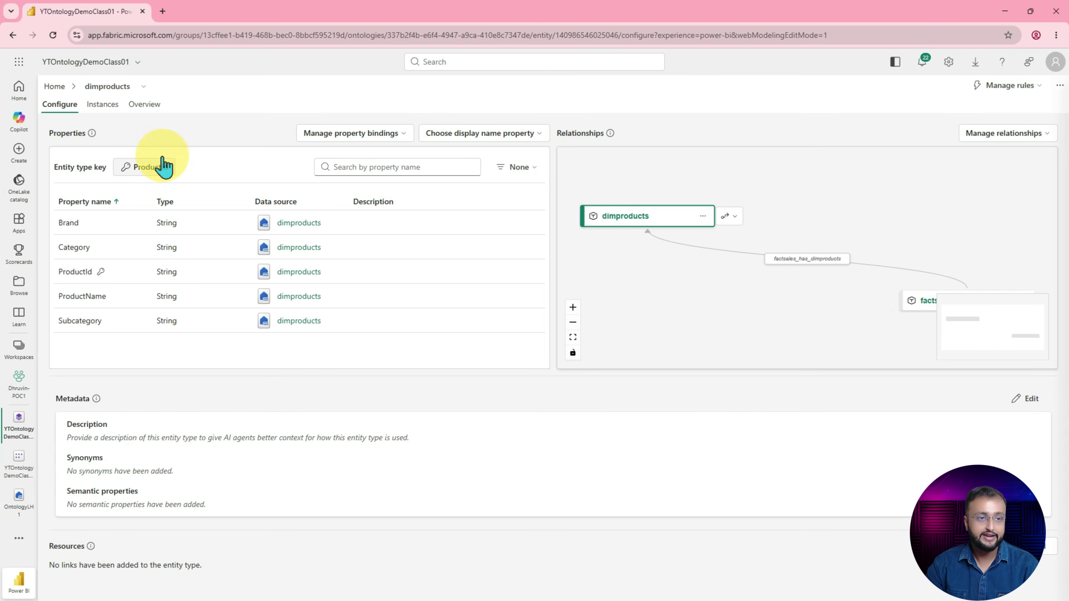
left_click(1059, 86)
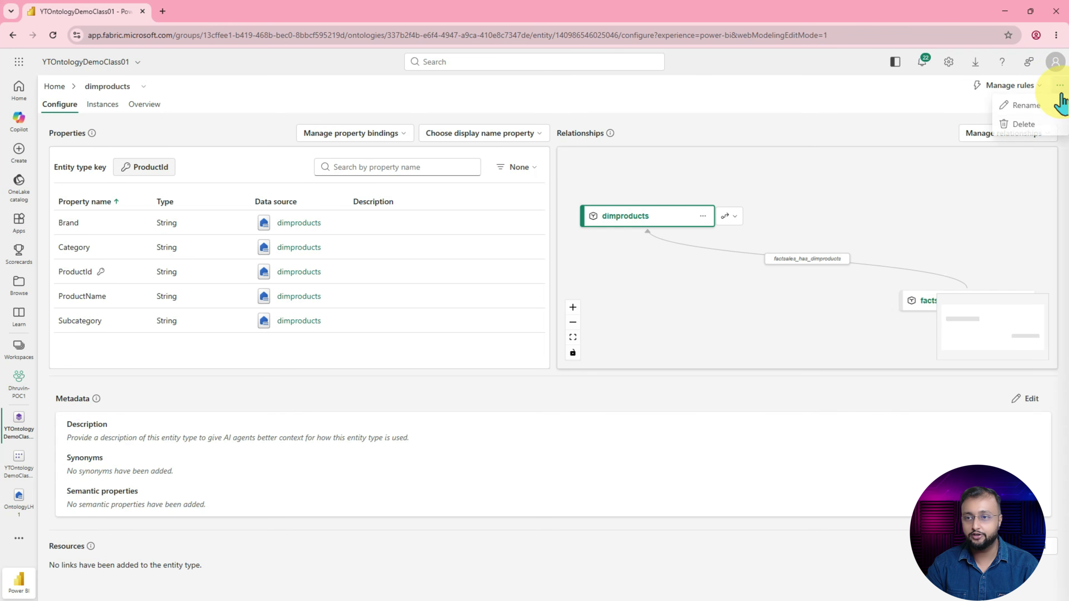
left_click(1033, 108)
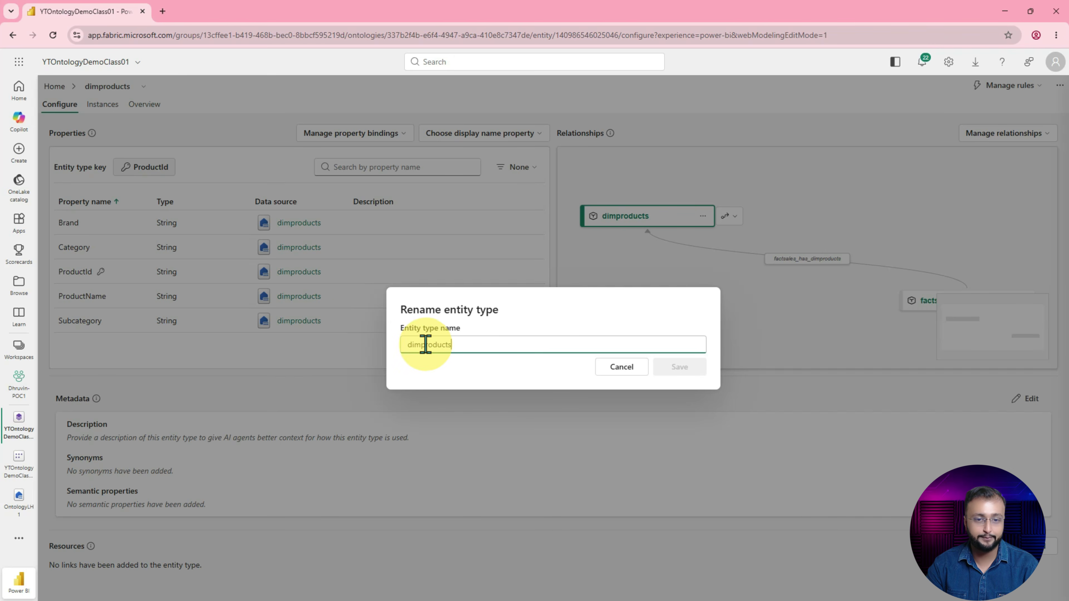
left_click_drag(425, 345, 388, 358)
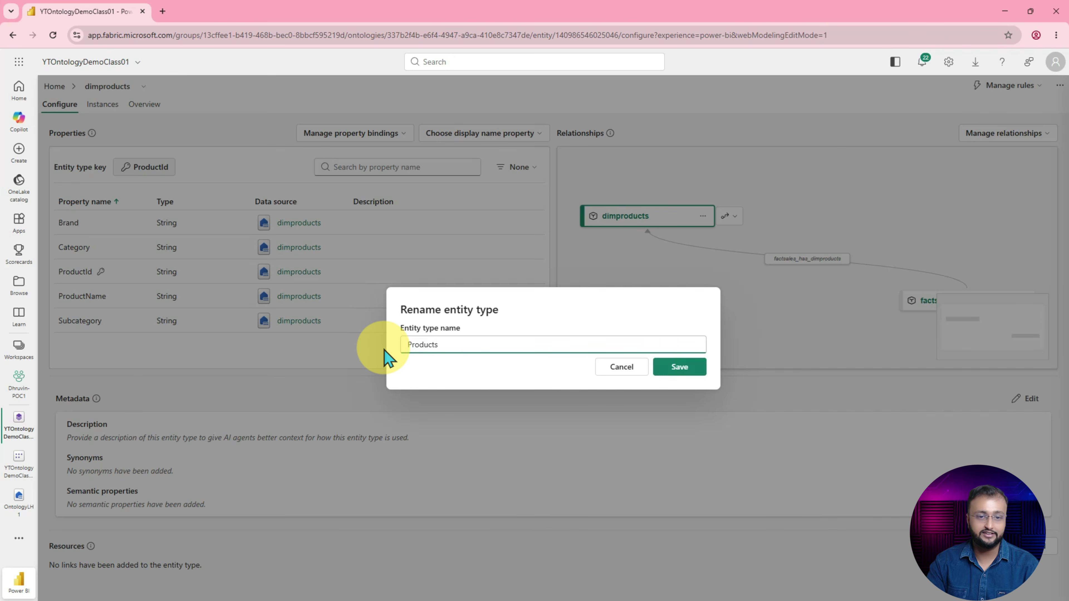
left_click(682, 367)
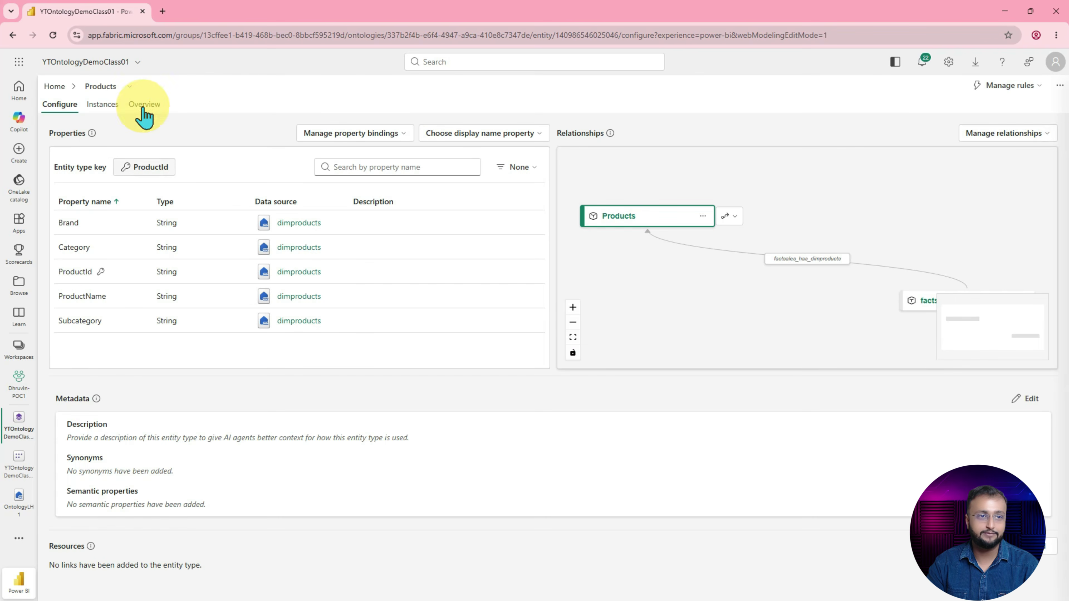
Step: Switch to the factsales entity type and rename it to Sales
left_click(131, 87)
left_click(175, 113)
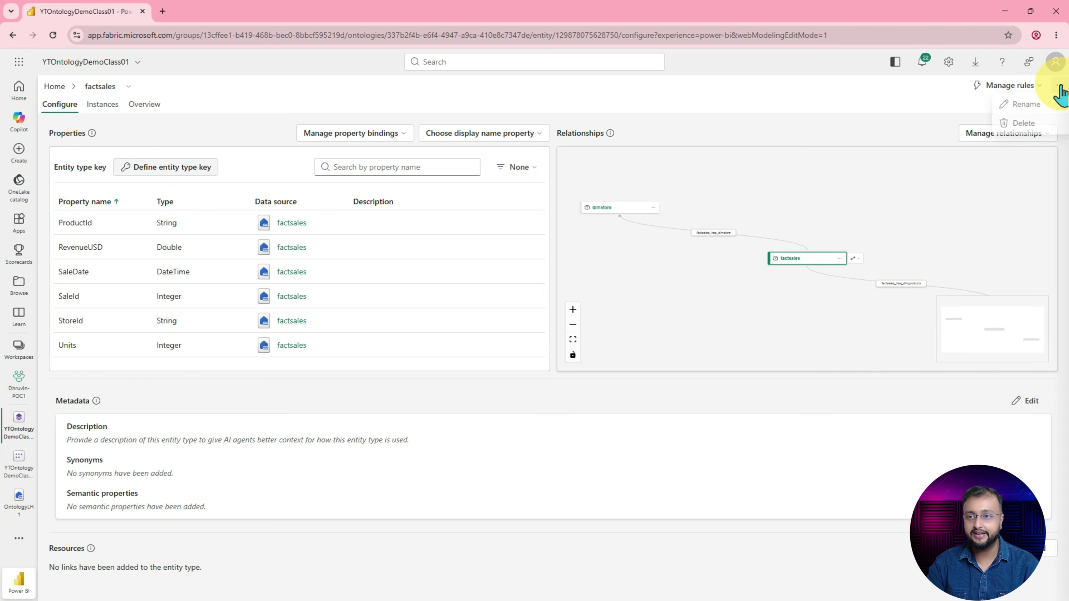
left_click(1029, 105)
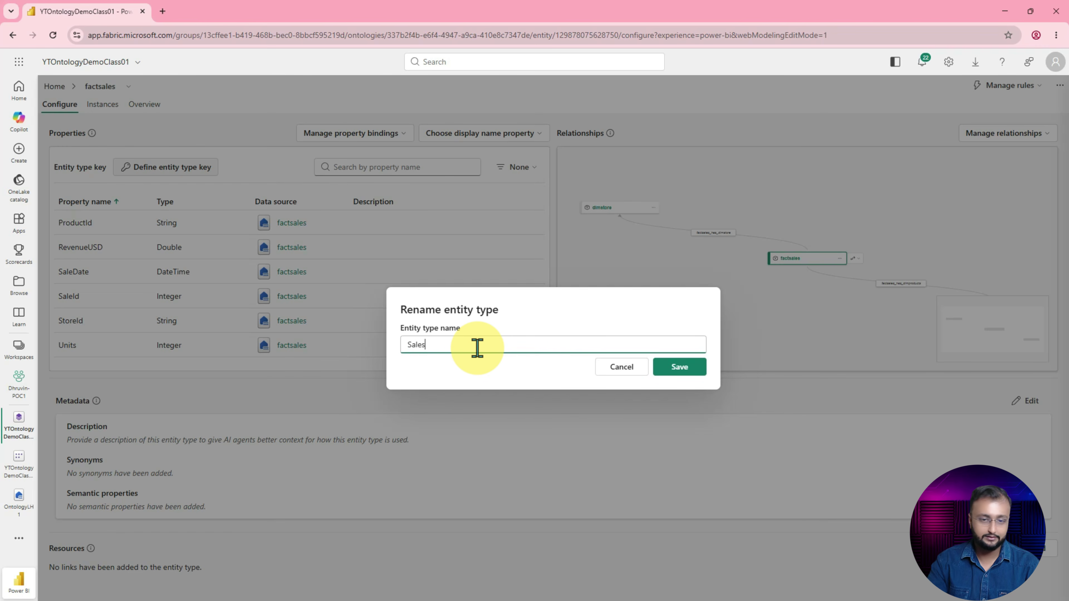
type("Sales")
left_click(686, 366)
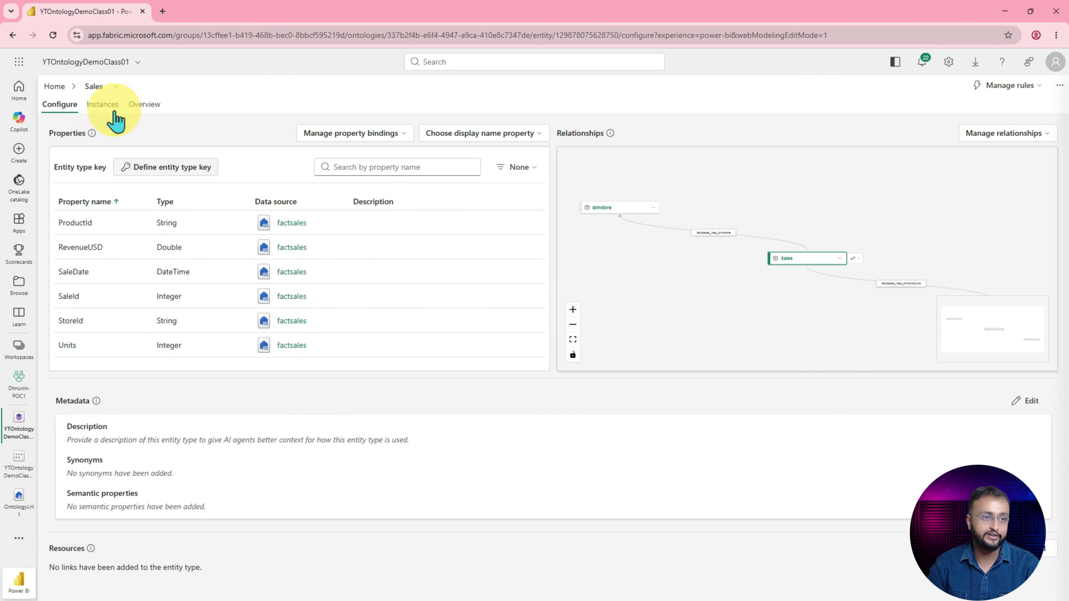
Step: Return to the ontology canvas, reload the page and show the Store entity type with its relationship
left_click(58, 88)
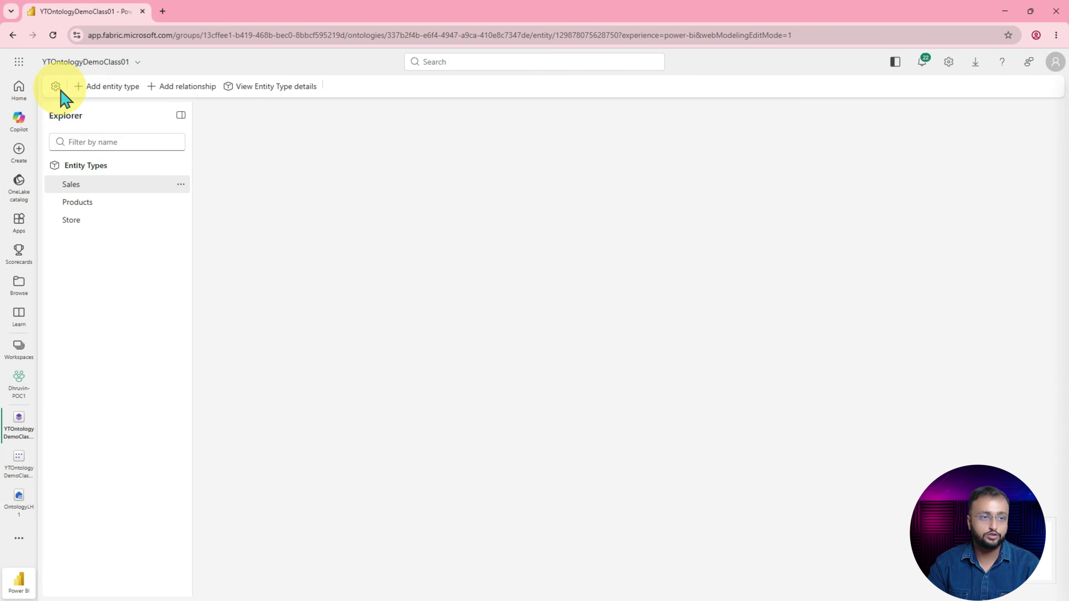
left_click(53, 35)
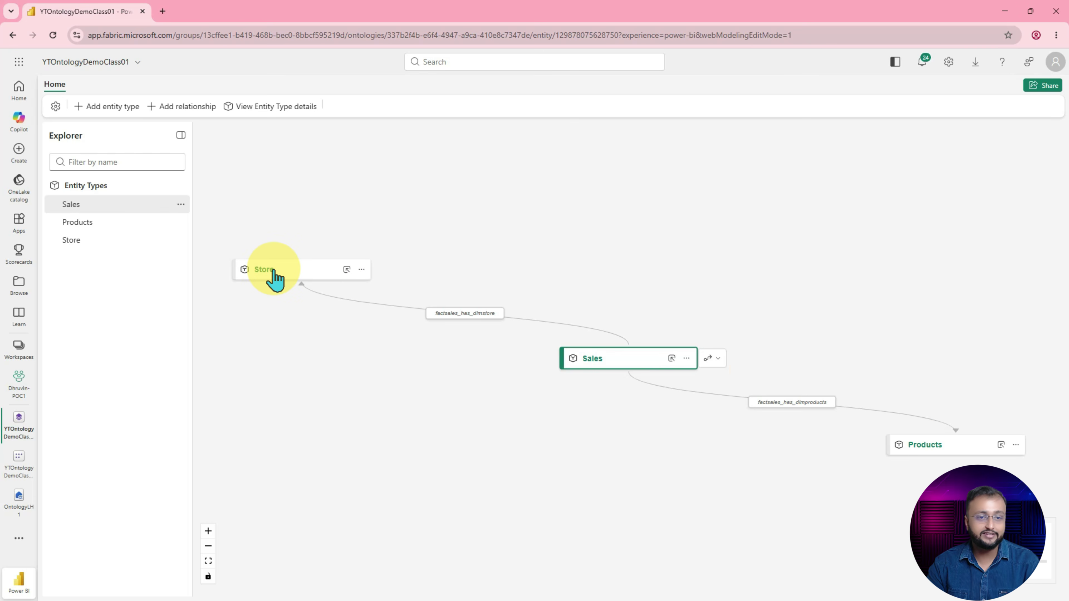
left_click(299, 279)
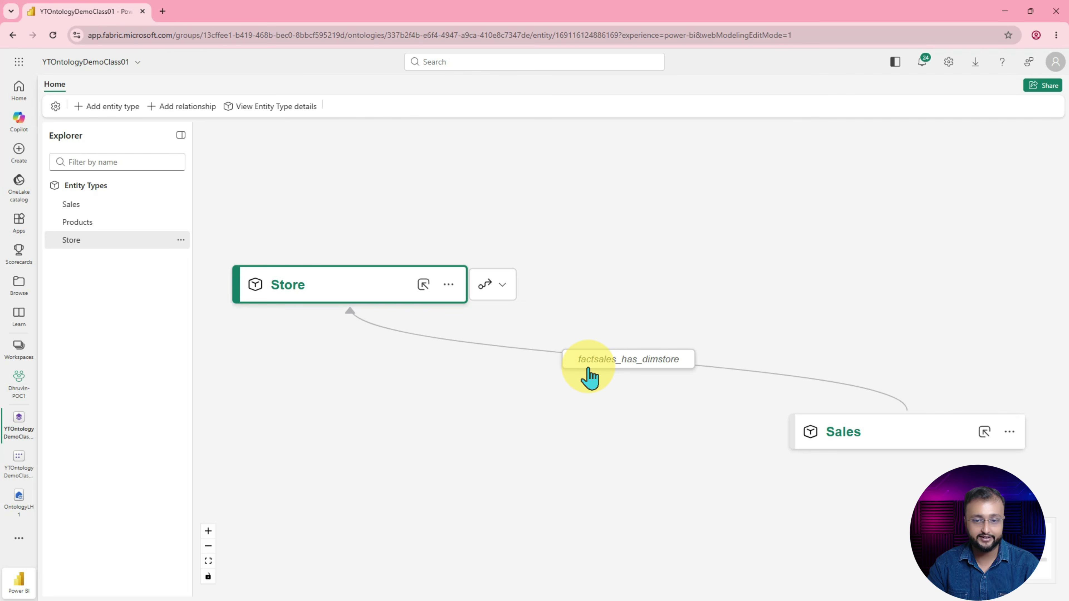
Step: Examine the configuration of the factsales_has_dimstore relationship, dismissing the relationship name tip, and return to the canvas
left_click(639, 365)
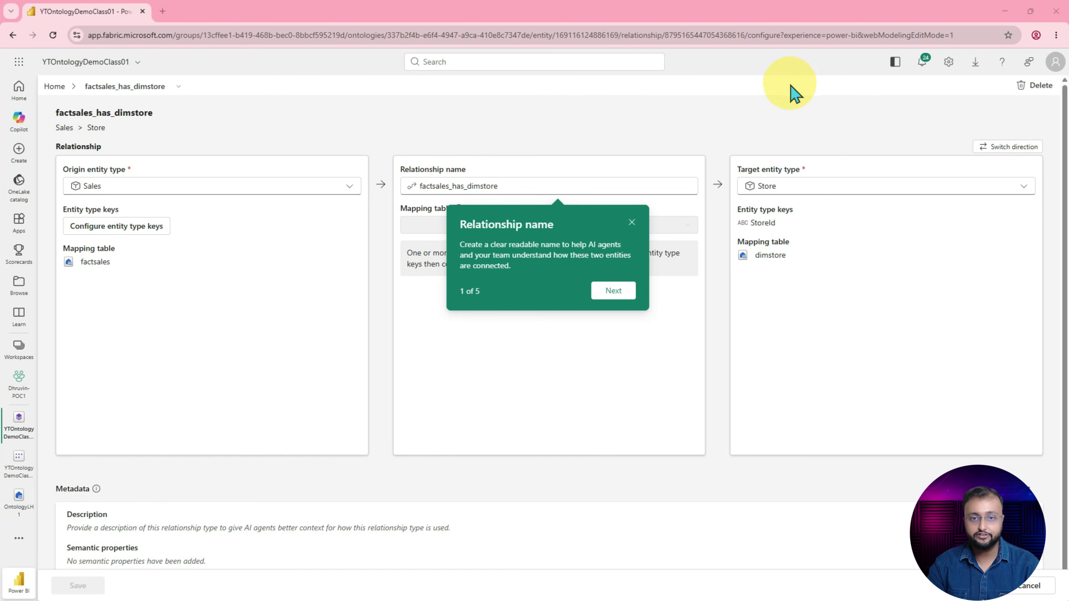
left_click(631, 222)
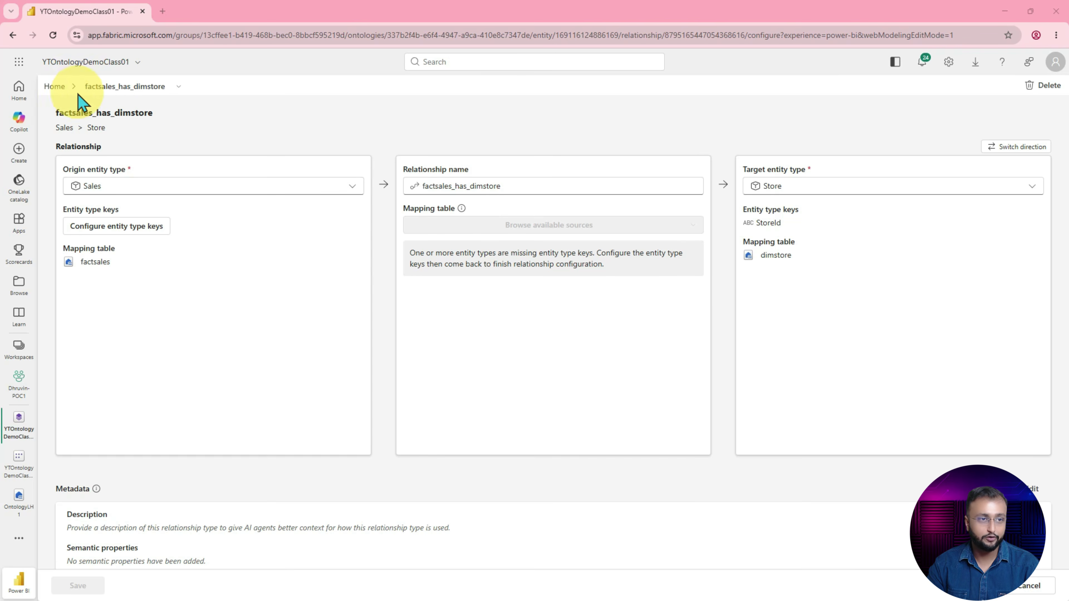
left_click(54, 86)
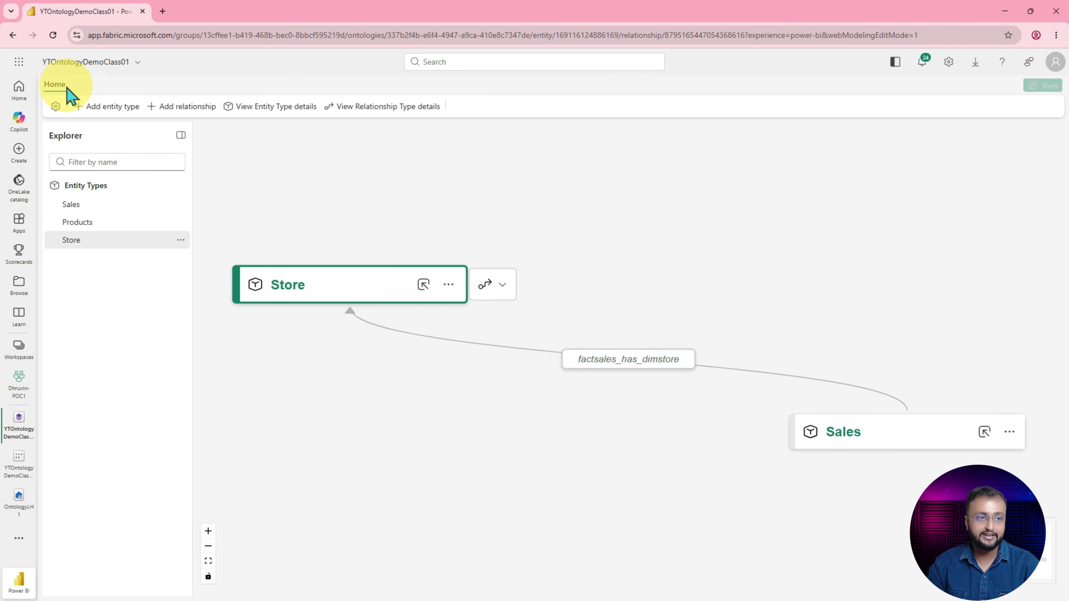
Step: Define SaleId as the entity type key of Sales and save its factsales data binding
left_click(100, 207)
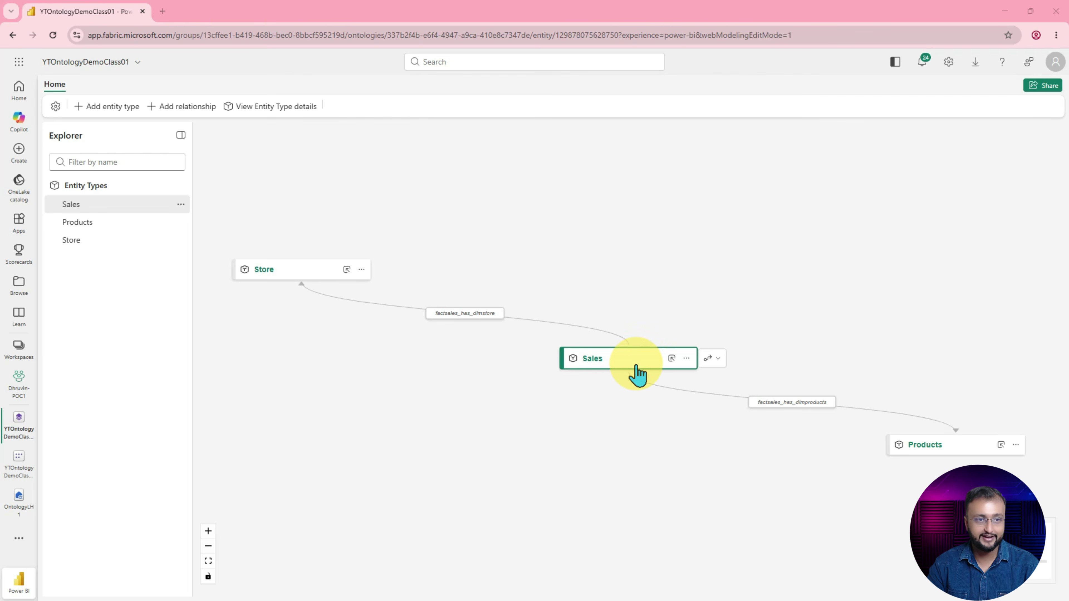
left_click(265, 110)
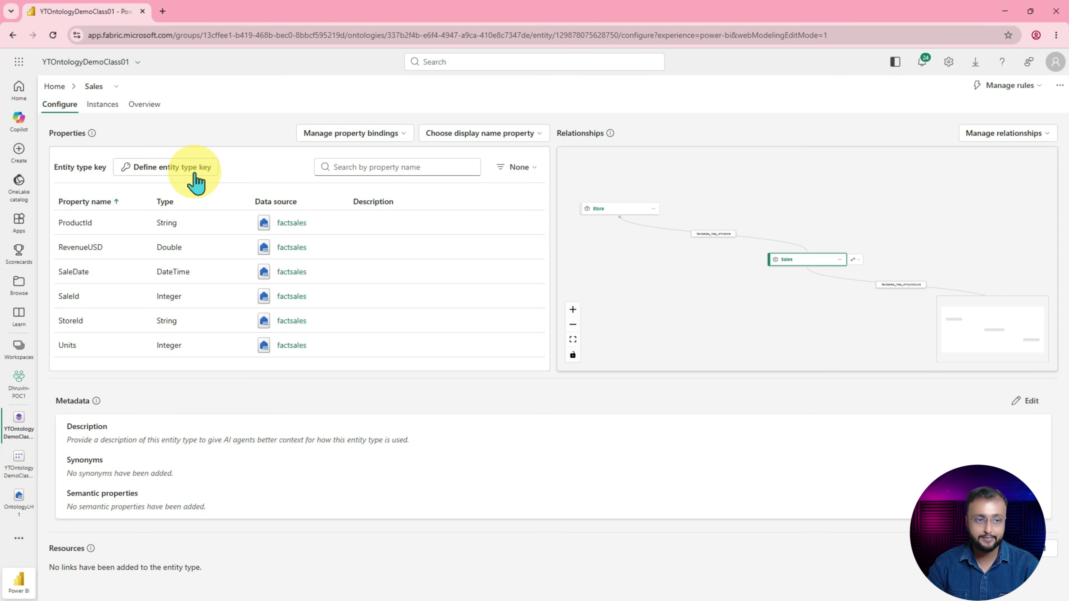
left_click(182, 170)
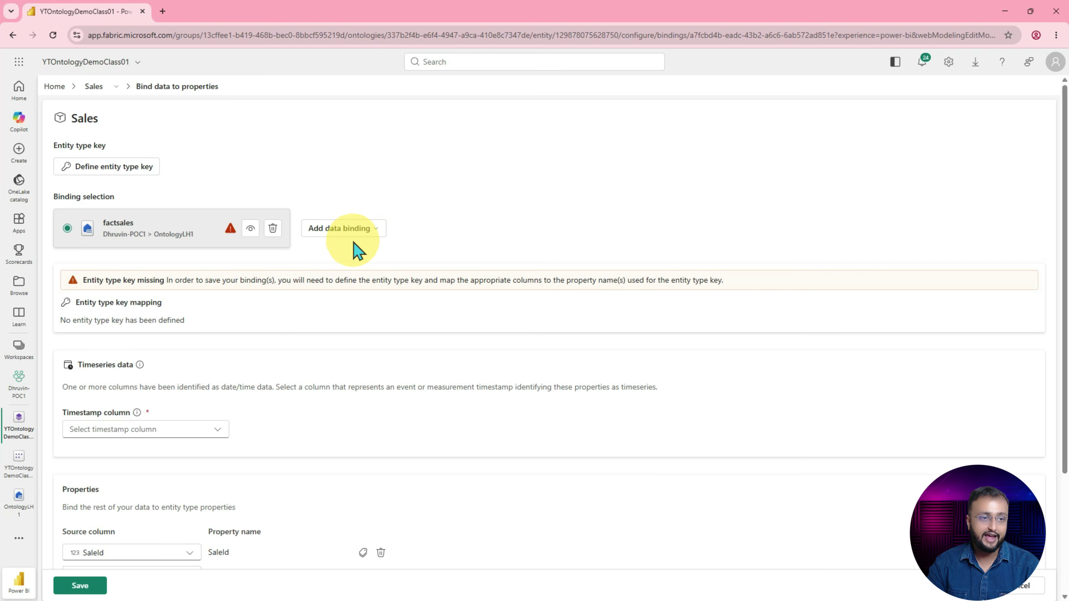
left_click(124, 168)
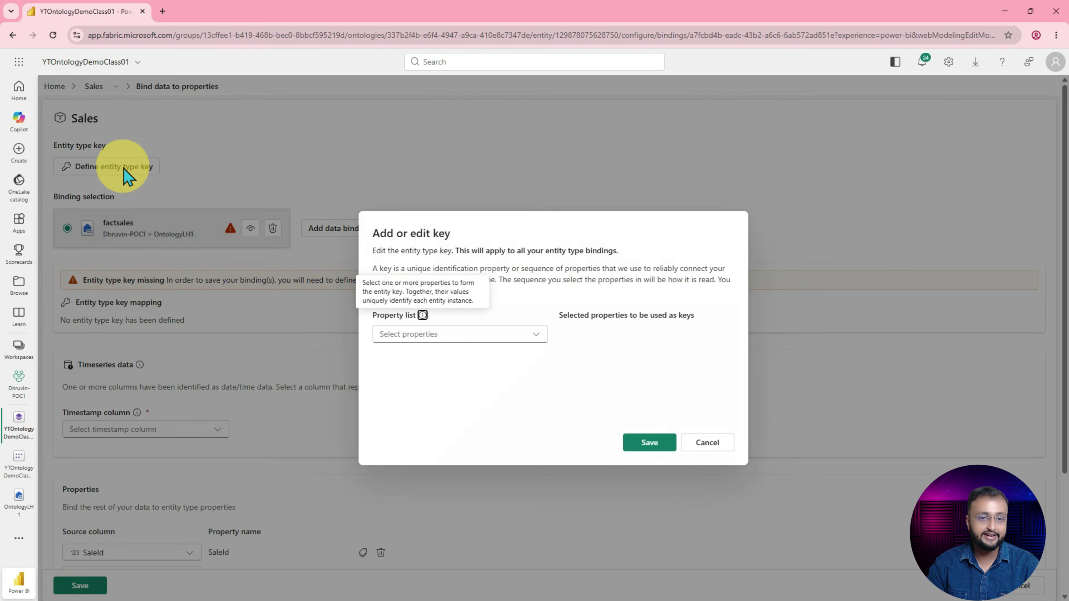
left_click(501, 343)
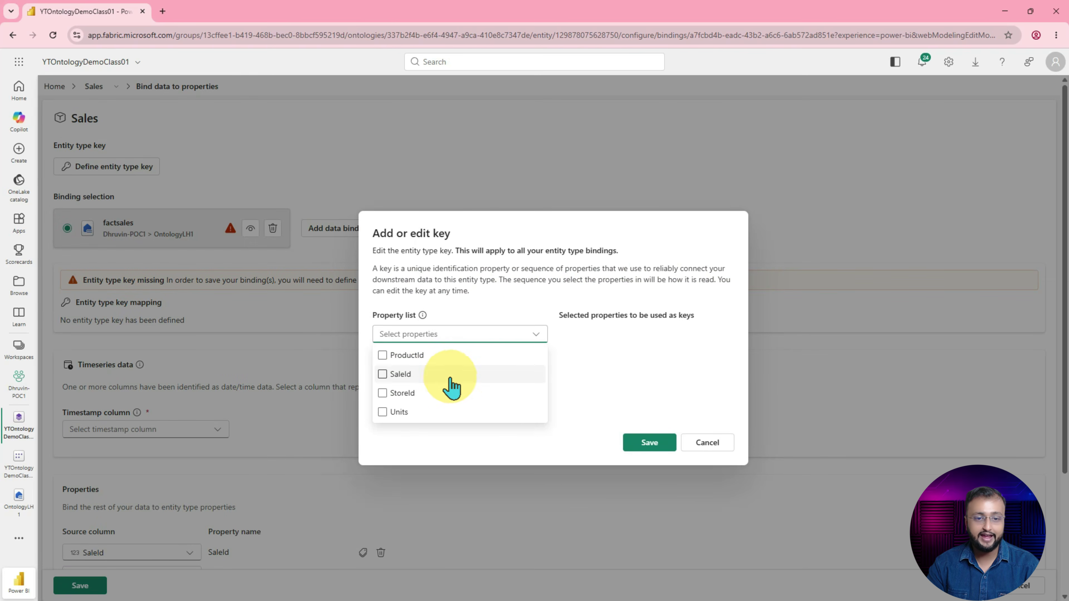
left_click(402, 377)
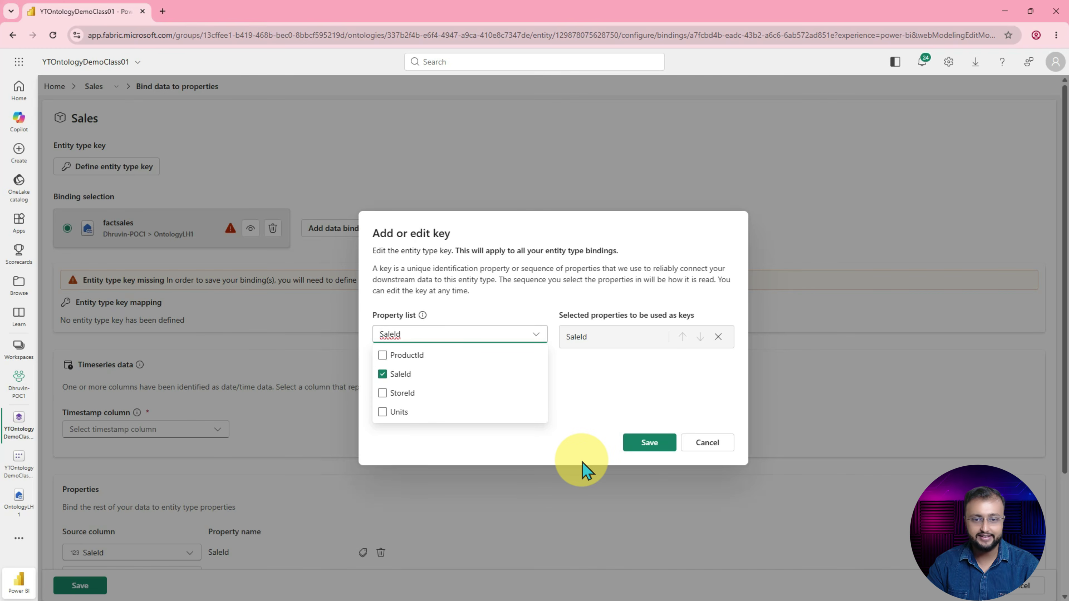
left_click(650, 448)
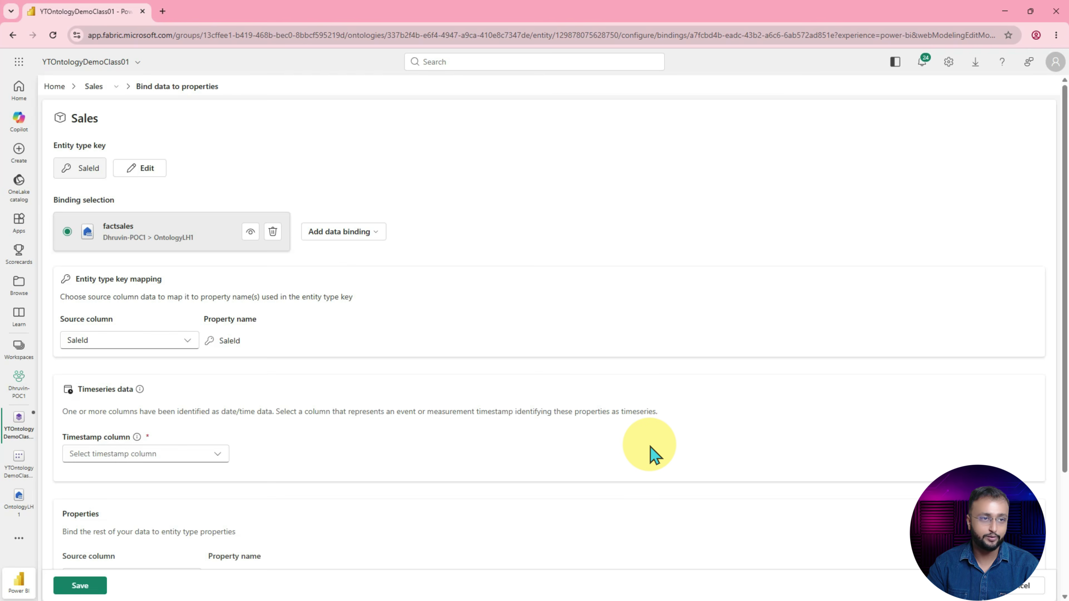
left_click(79, 586)
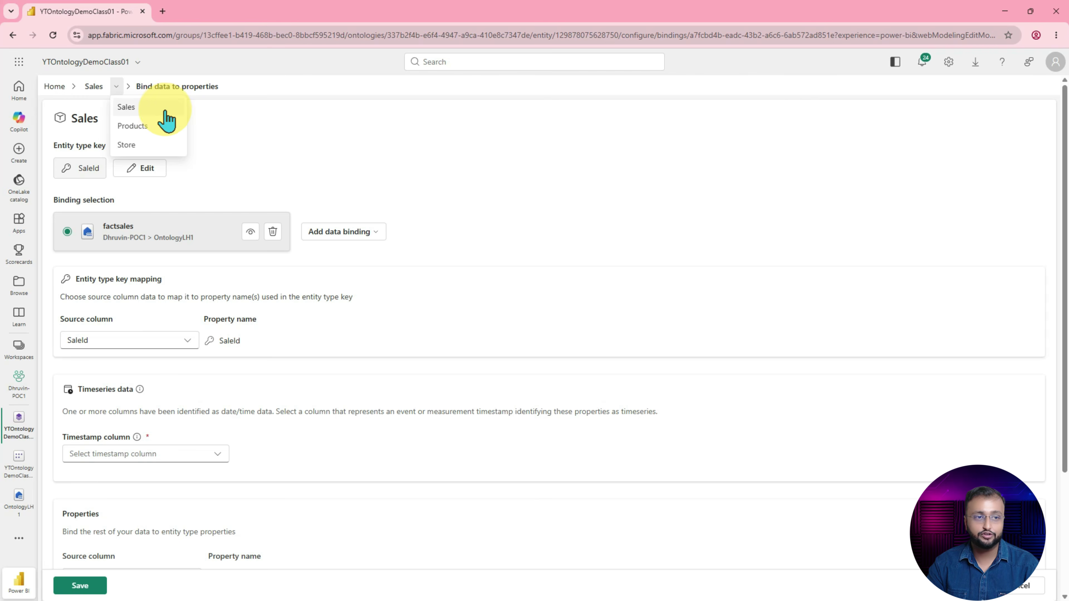
Step: Check the entity type keys of Products and Store, and return to the Sales entity type details
left_click(139, 126)
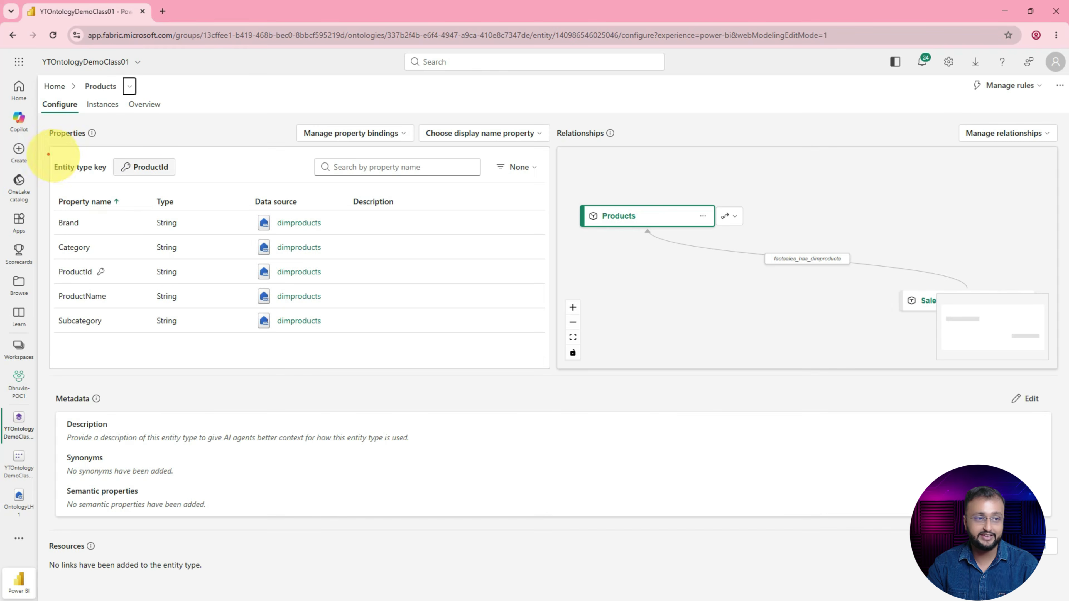
left_click(130, 87)
left_click(159, 147)
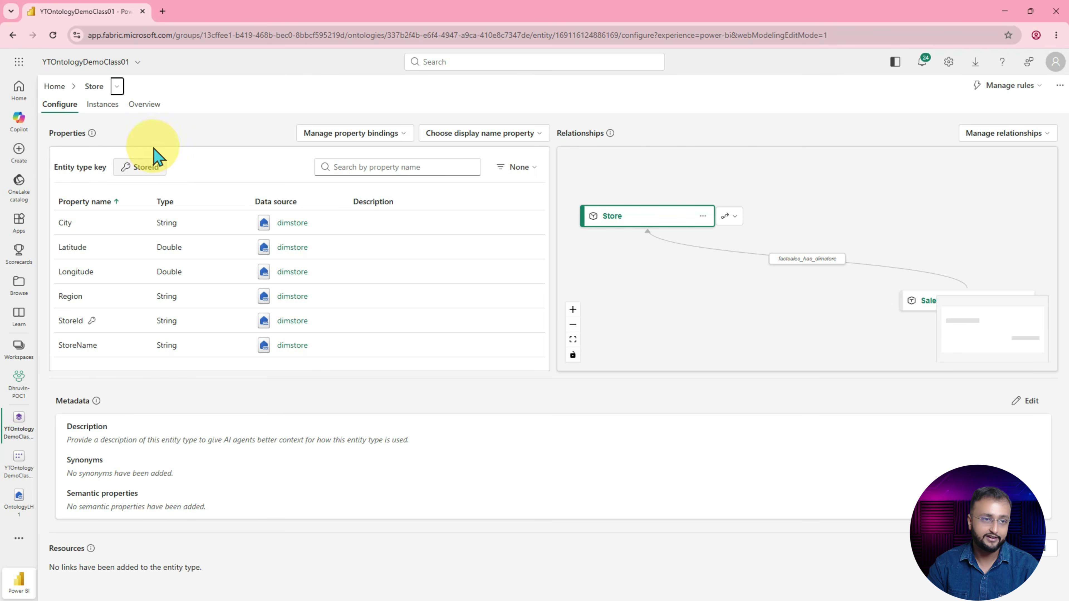
left_click(117, 86)
left_click(128, 107)
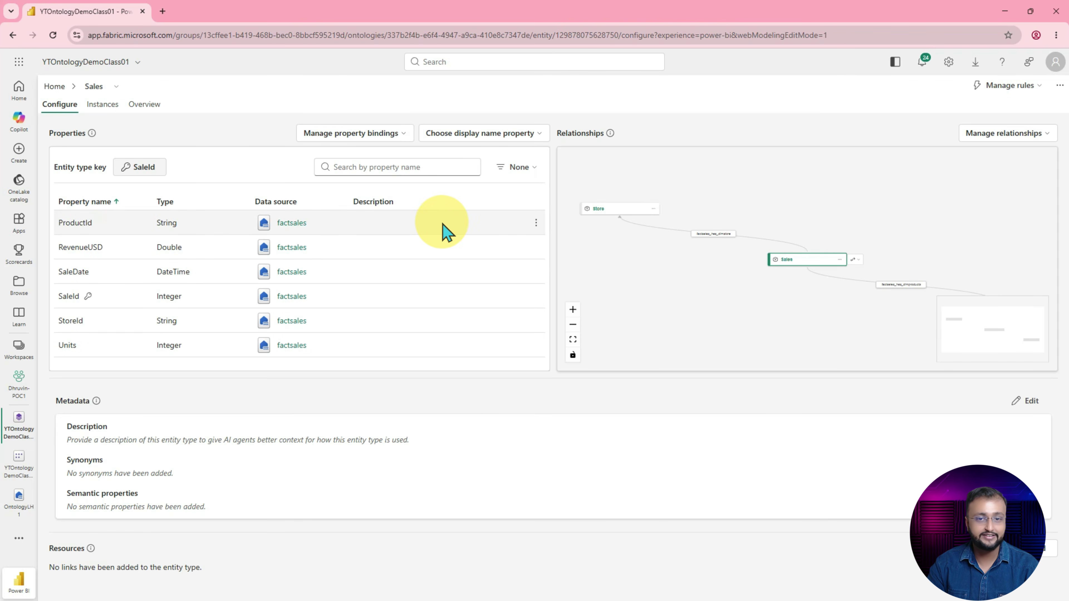
Step: Inspect the name and metadata editing options of the ProductId property in Sales, leaving both without changes
left_click(536, 223)
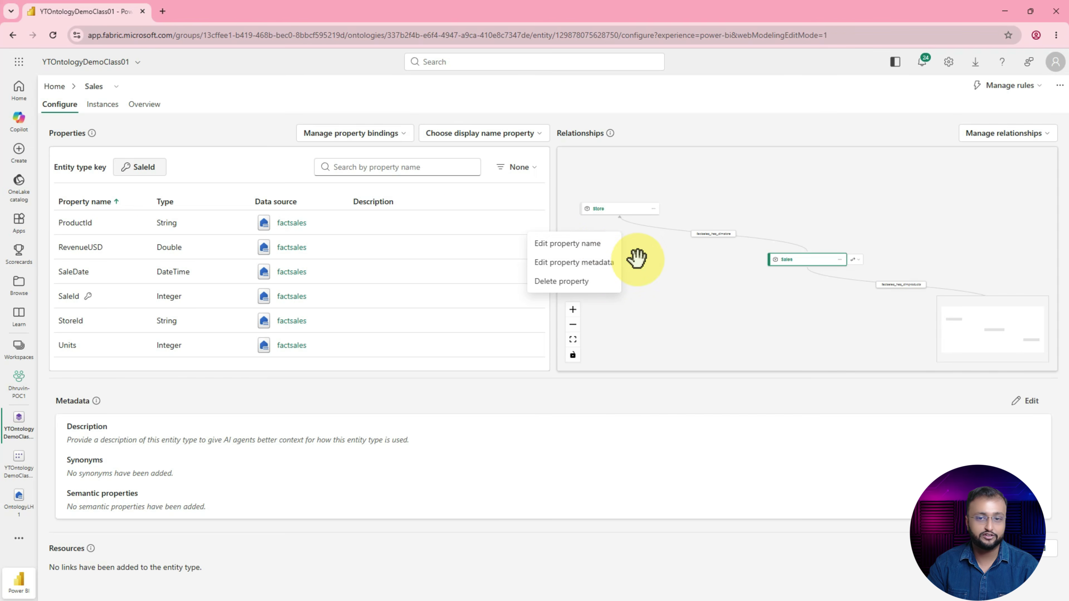
left_click(604, 246)
left_click(686, 373)
left_click(536, 224)
left_click(577, 263)
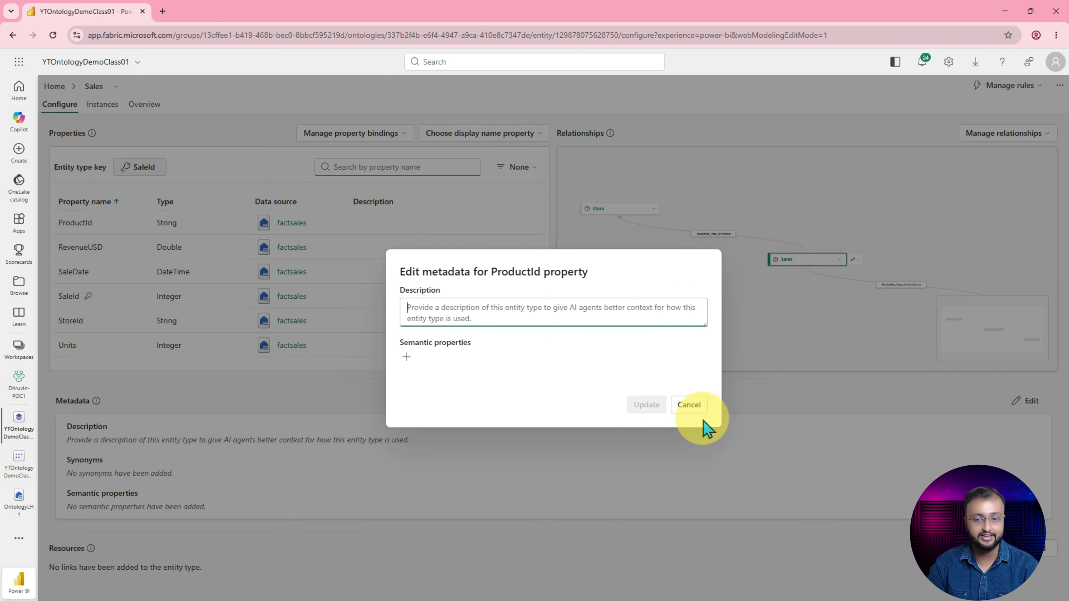
left_click(696, 405)
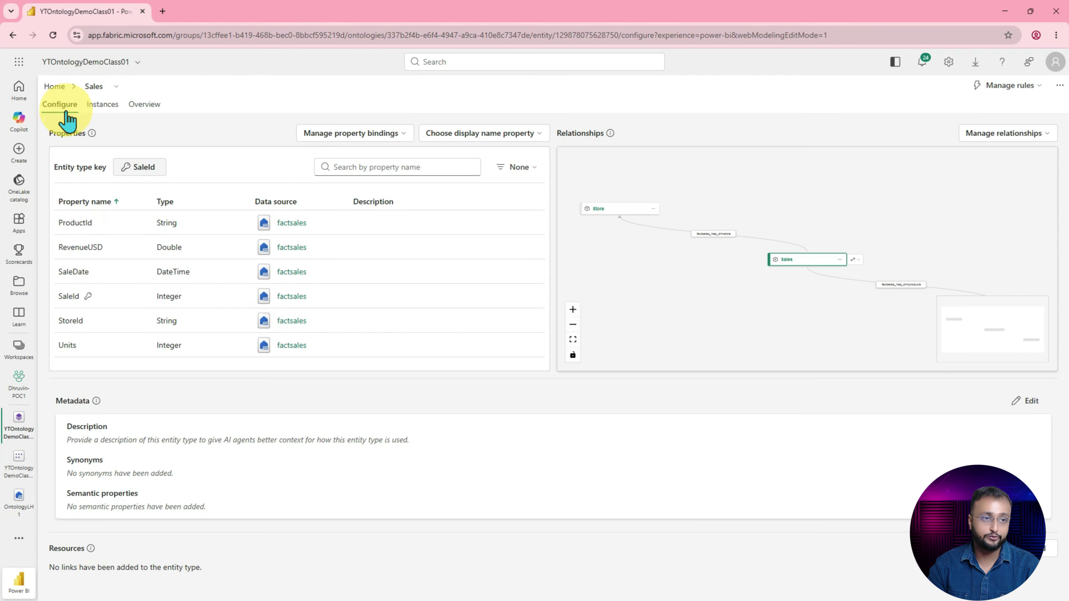
Step: Rename the factsales_has_dimstore relationship between Sales and Store to from
left_click(58, 91)
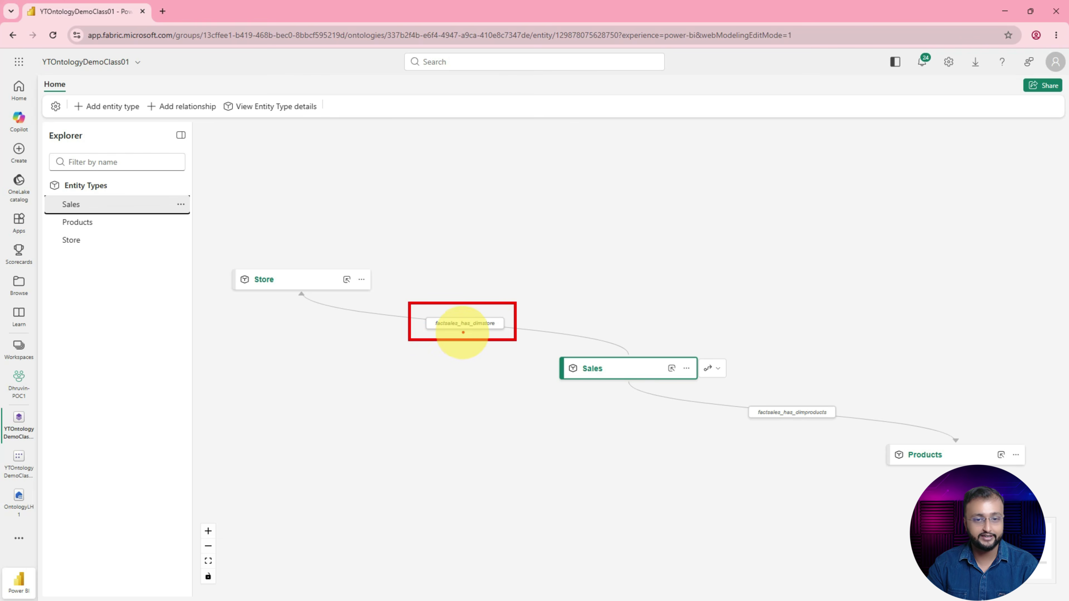
left_click(465, 324)
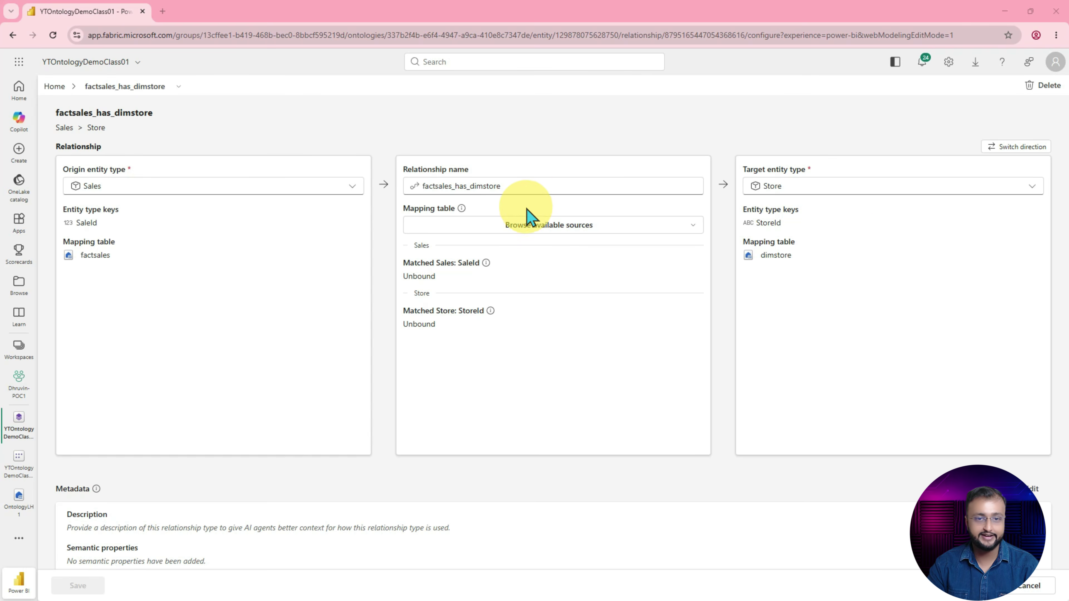
left_click(517, 186)
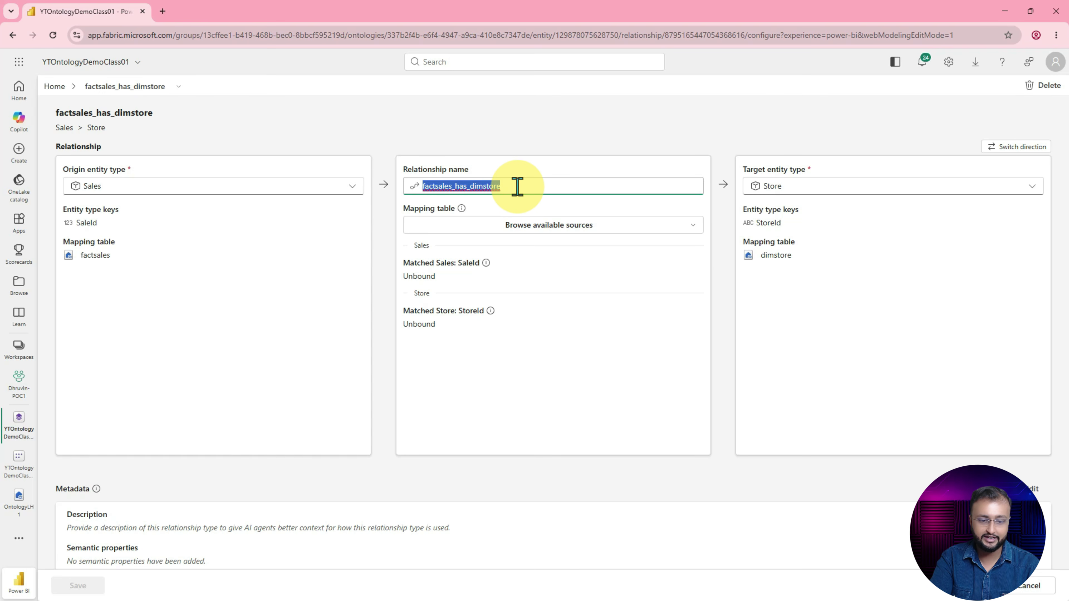
type("from")
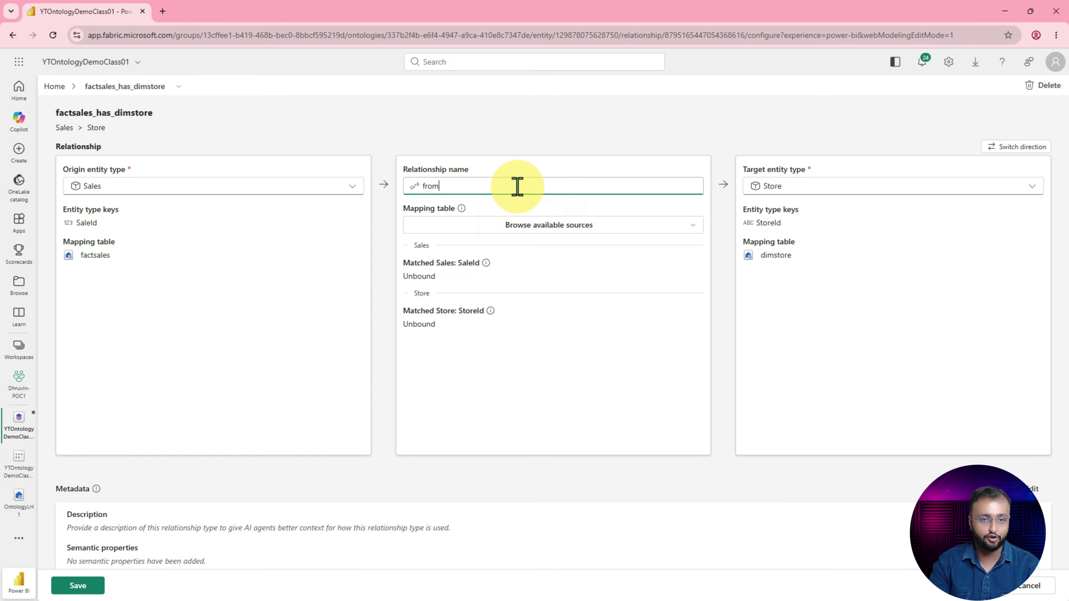
Step: Try dimstore as the mapping table of the Sales to Store relationship and check the columns available for StoreId
left_click(531, 227)
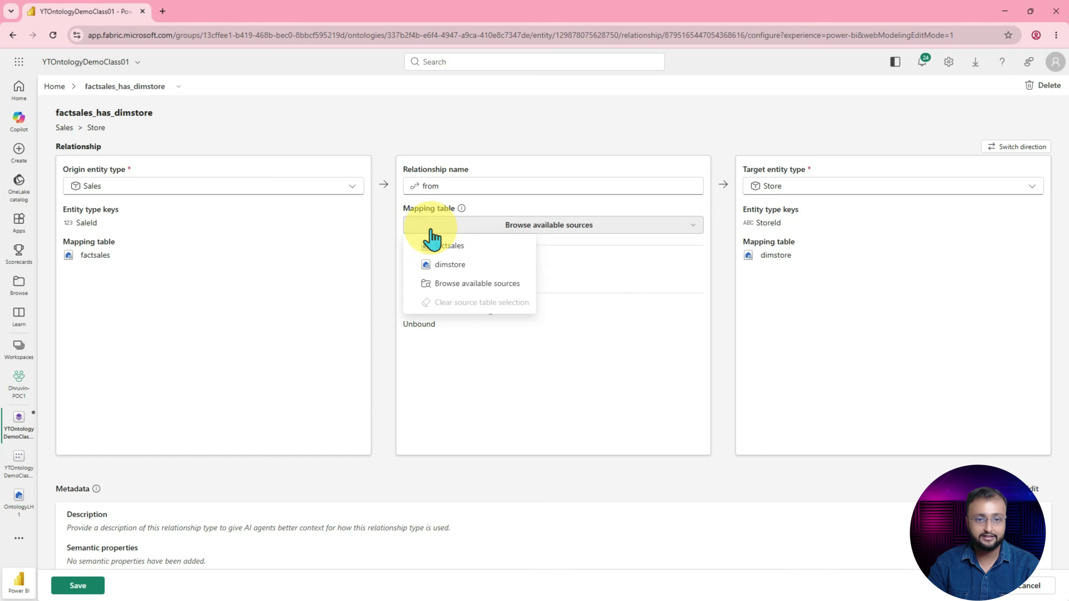
left_click(494, 267)
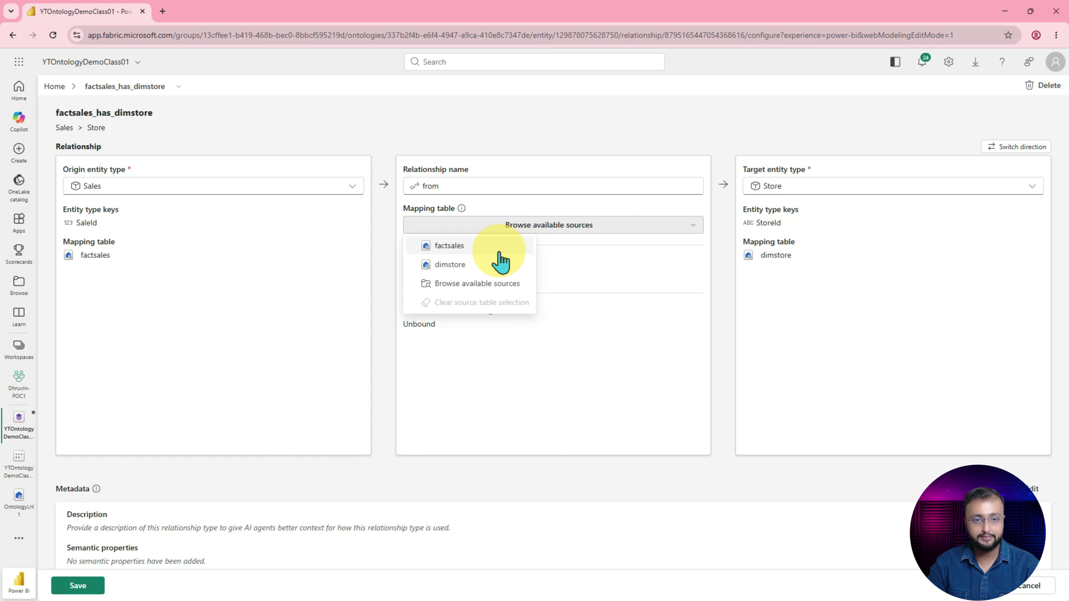
left_click(500, 264)
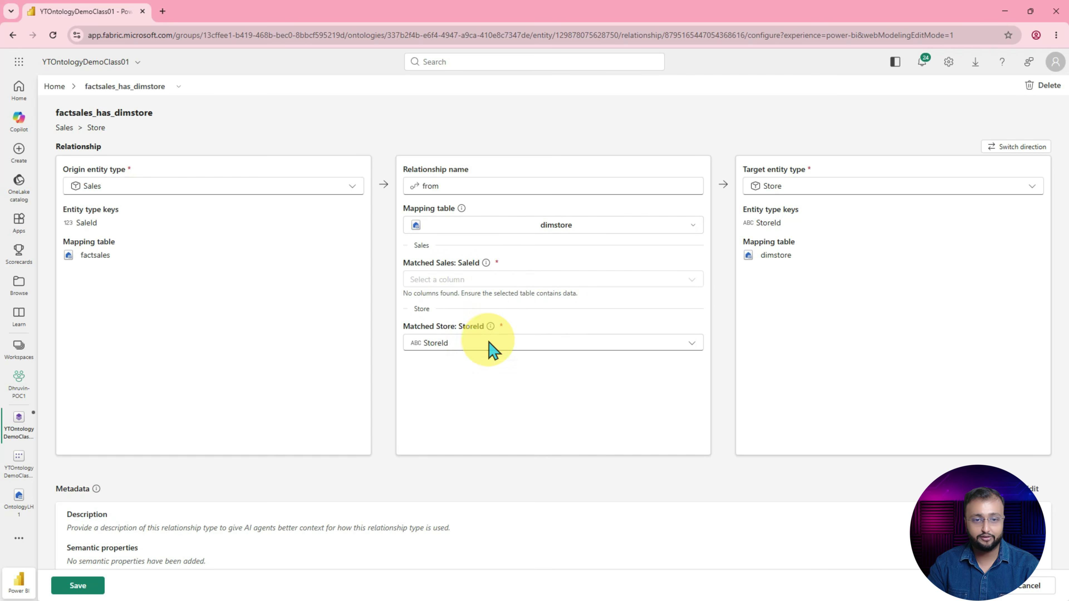
left_click(484, 350)
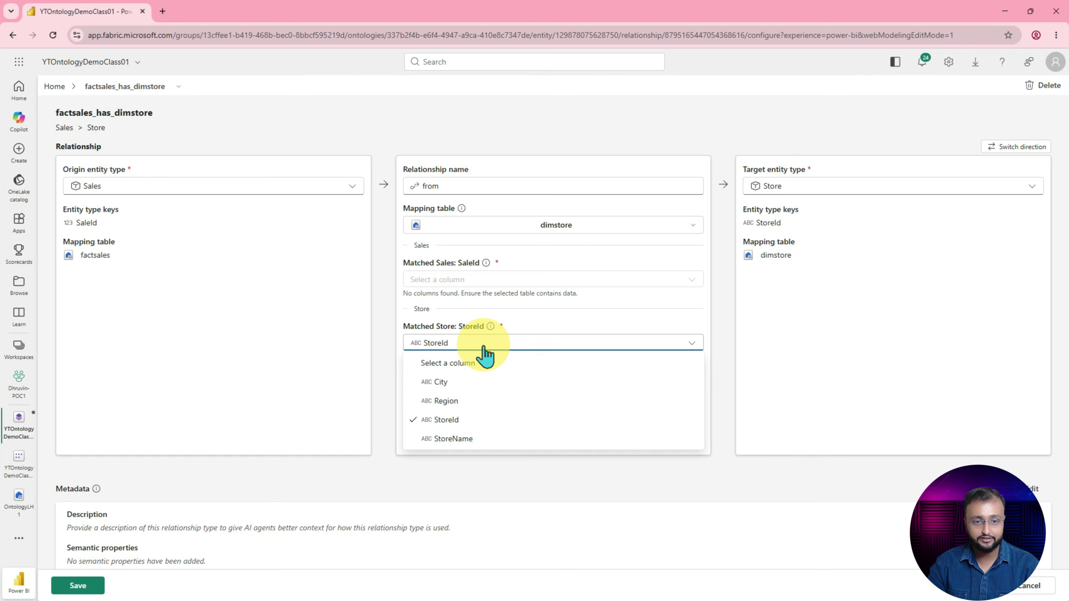
left_click(484, 345)
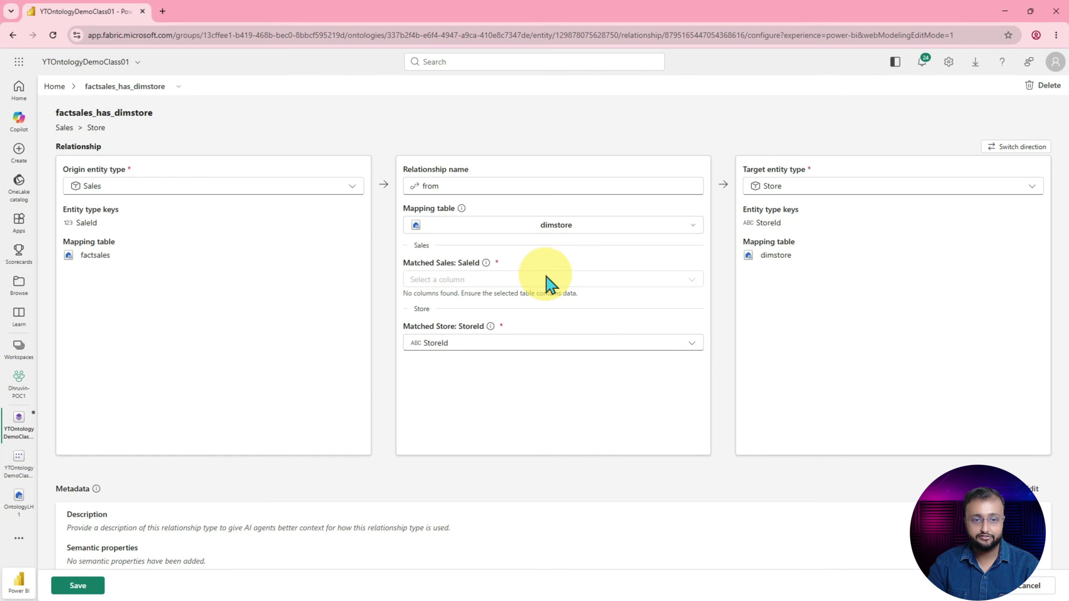
Step: Map the Sales to Store relationship through the factsales table, matching SaleId and StoreId, and save it
left_click(539, 228)
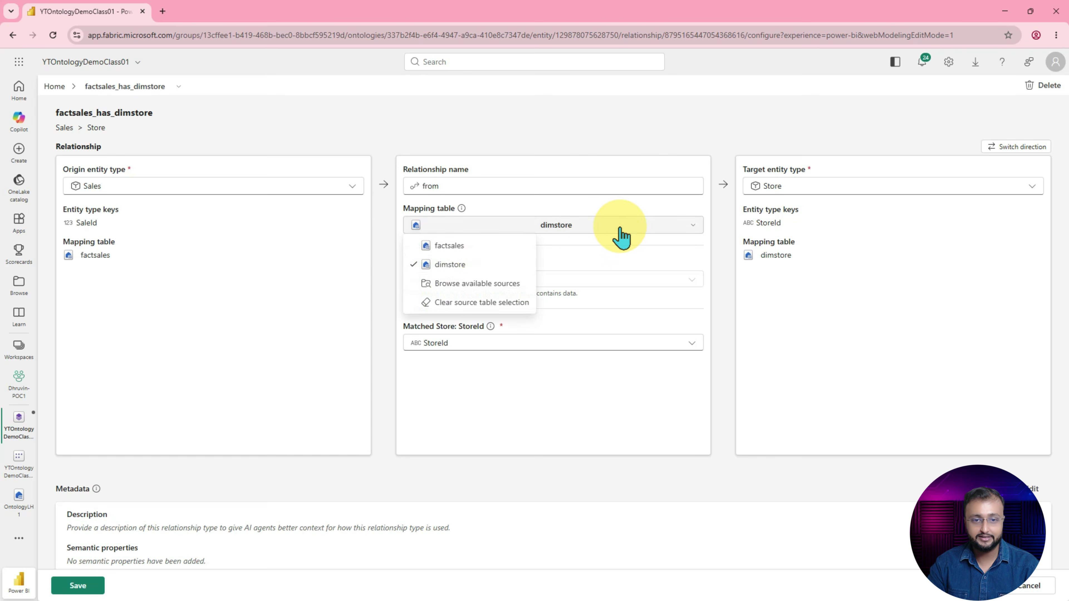
left_click(492, 247)
left_click(491, 287)
left_click(508, 288)
left_click(490, 335)
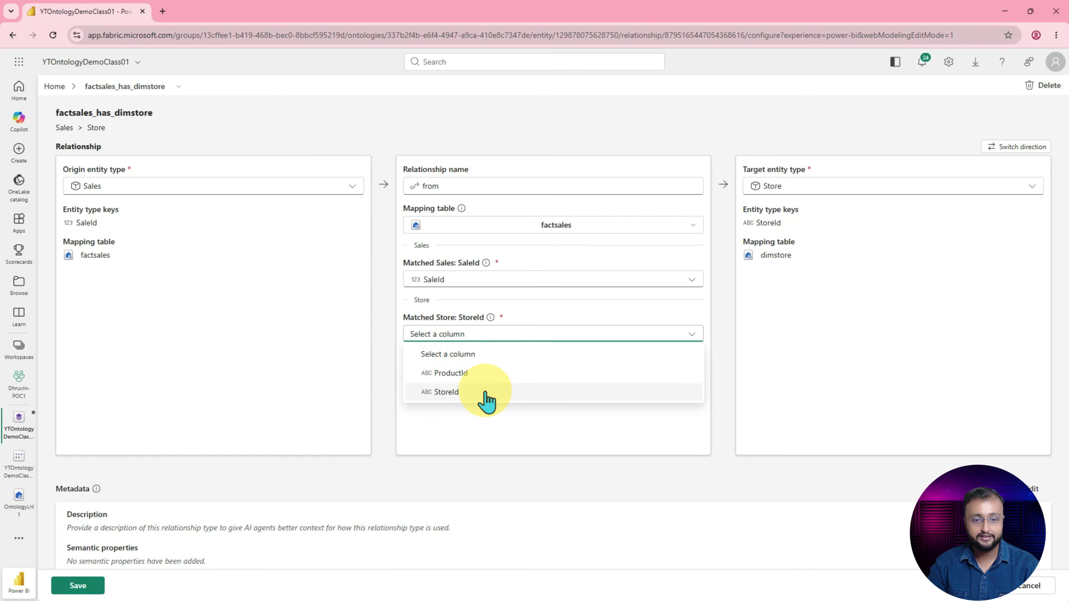
left_click(487, 396)
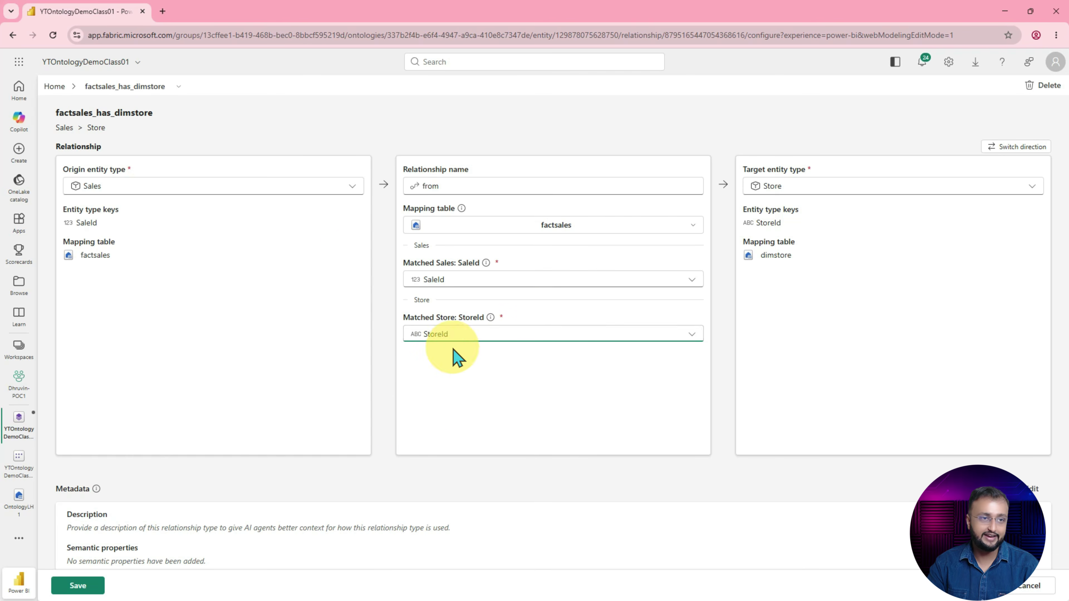
left_click(78, 586)
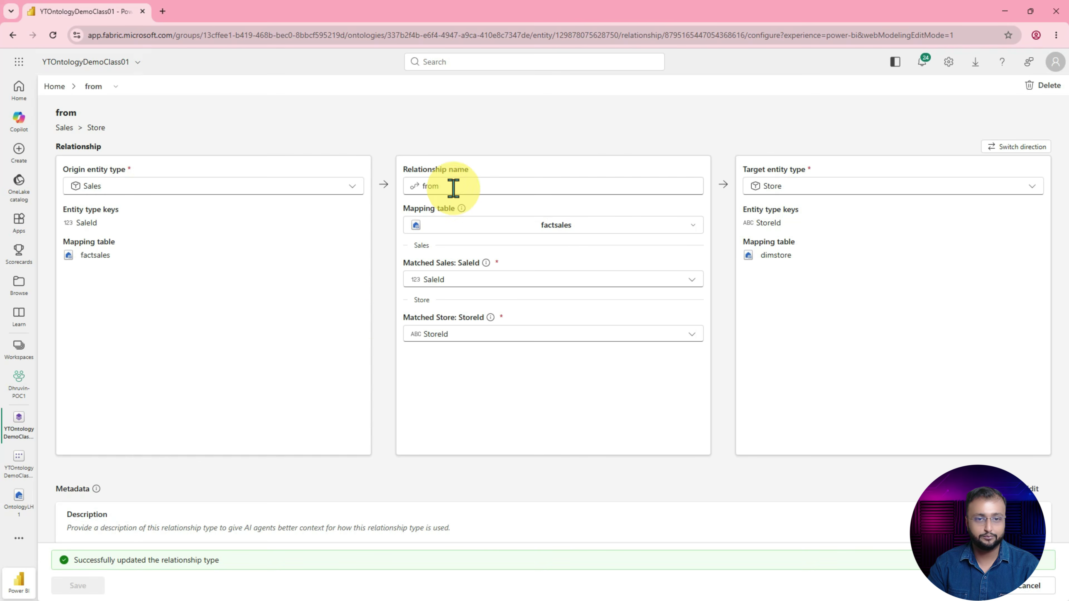
Step: Return to the ontology canvas and rename the factsales_has_dimproducts relationship between Sales and Products to sold
left_click(137, 62)
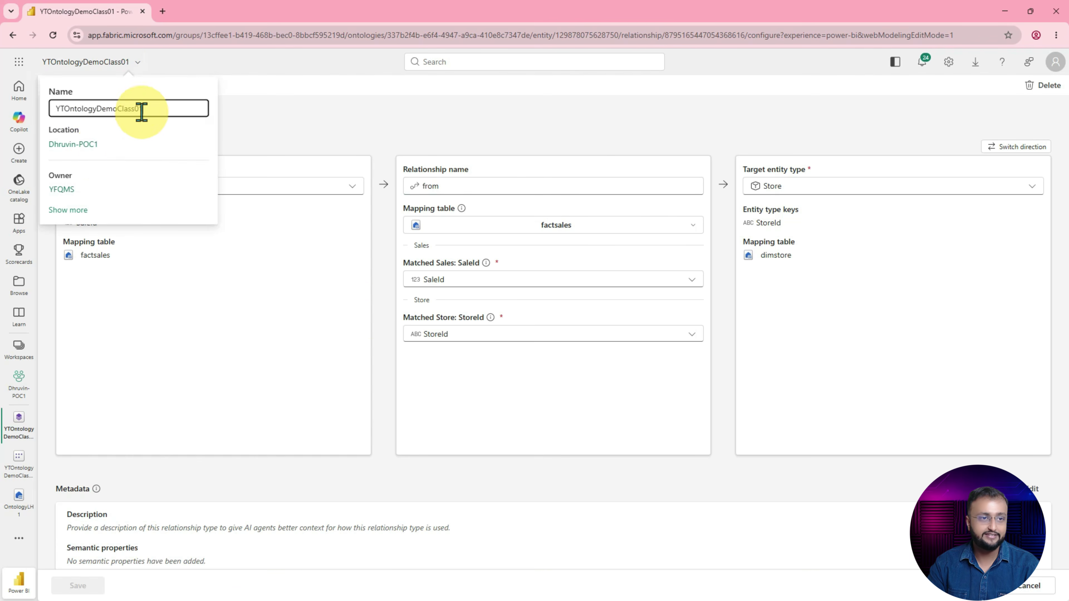
left_click(321, 108)
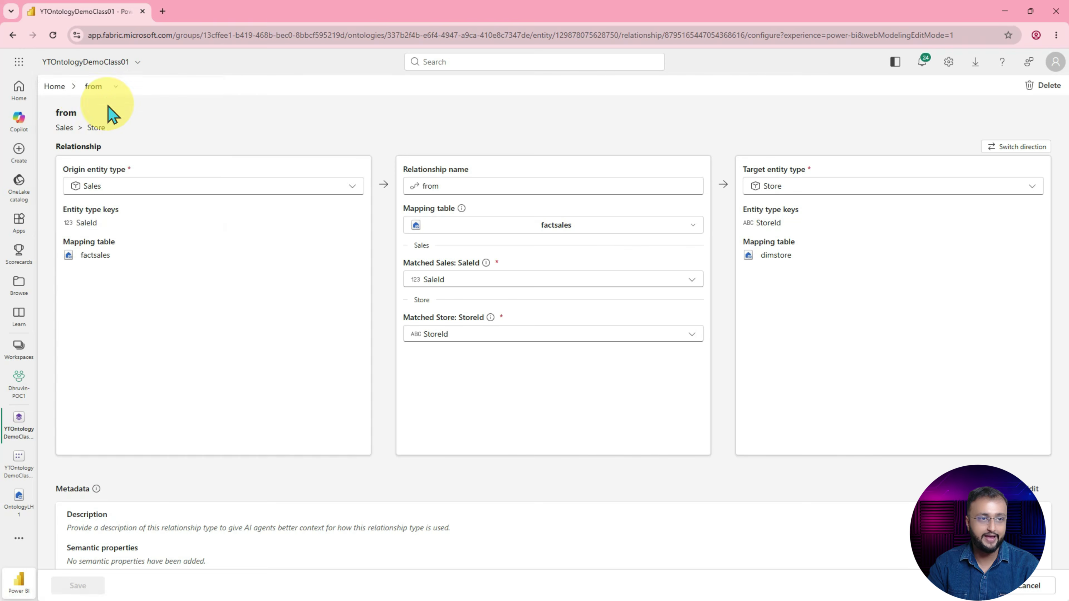
left_click(55, 86)
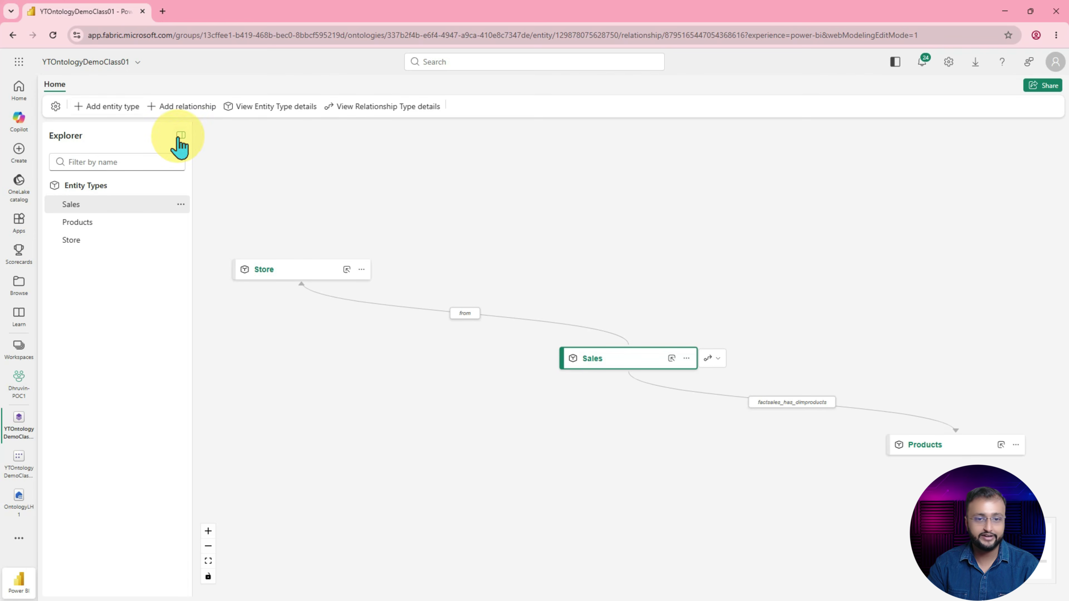
left_click(794, 404)
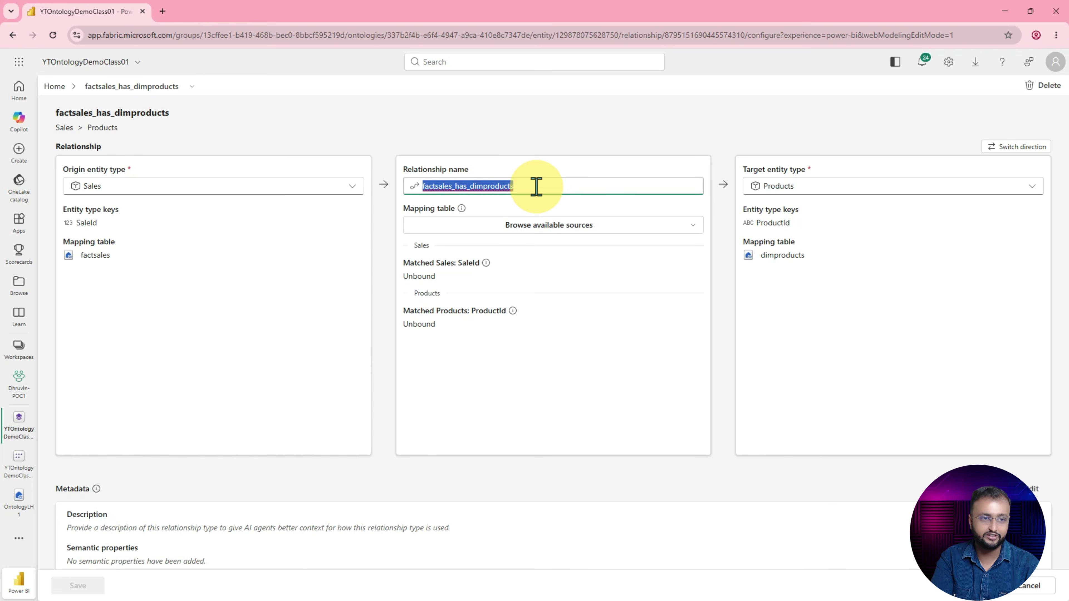
type("sol")
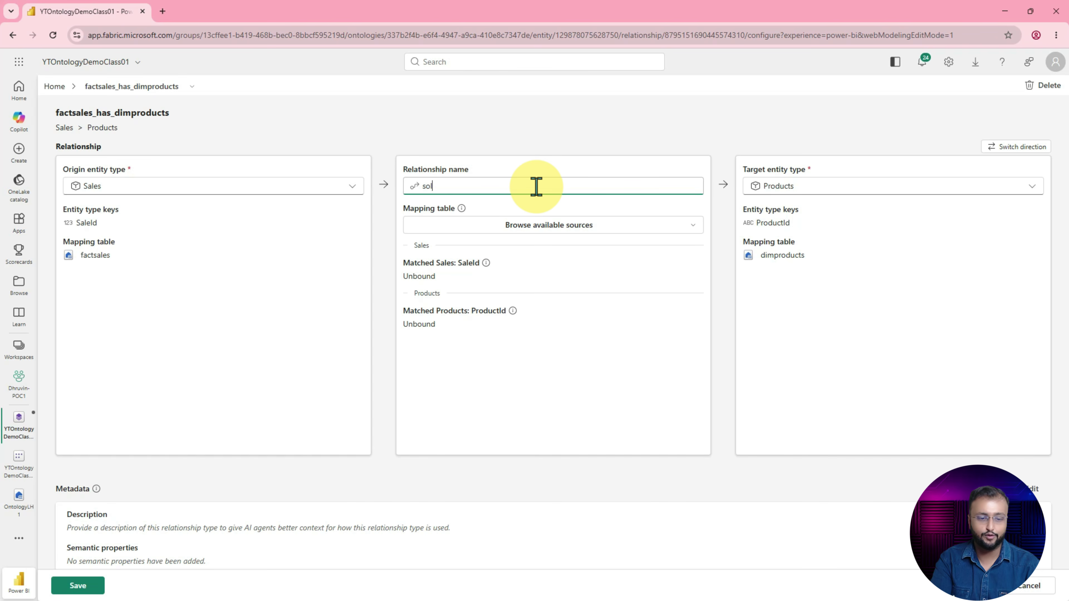
type("d")
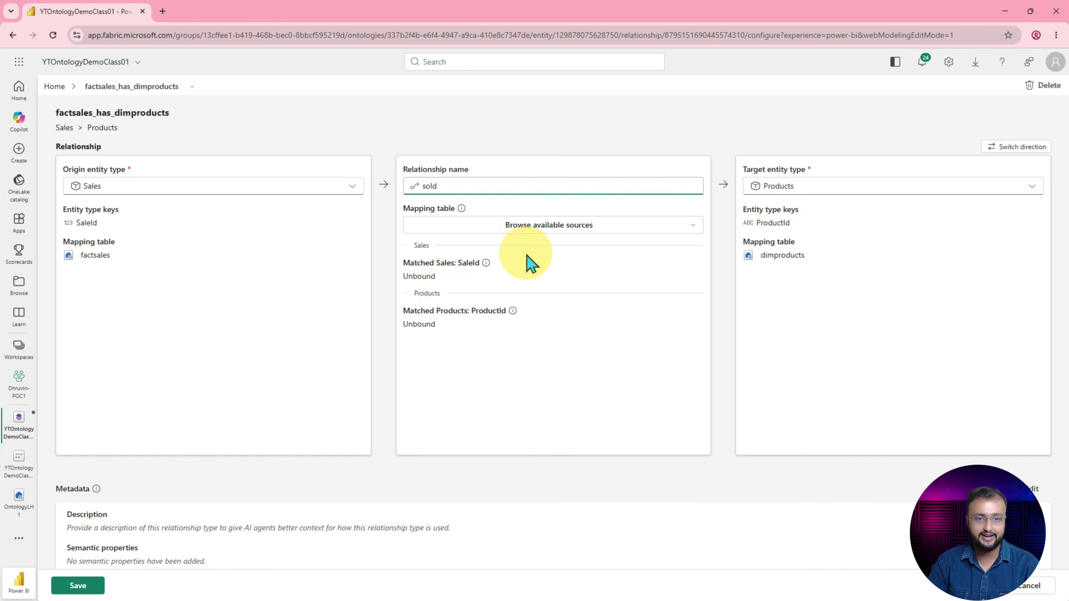
Step: Map the Sales to Products relationship through the factsales table, matching SaleId and ProductId, and save it
left_click(556, 232)
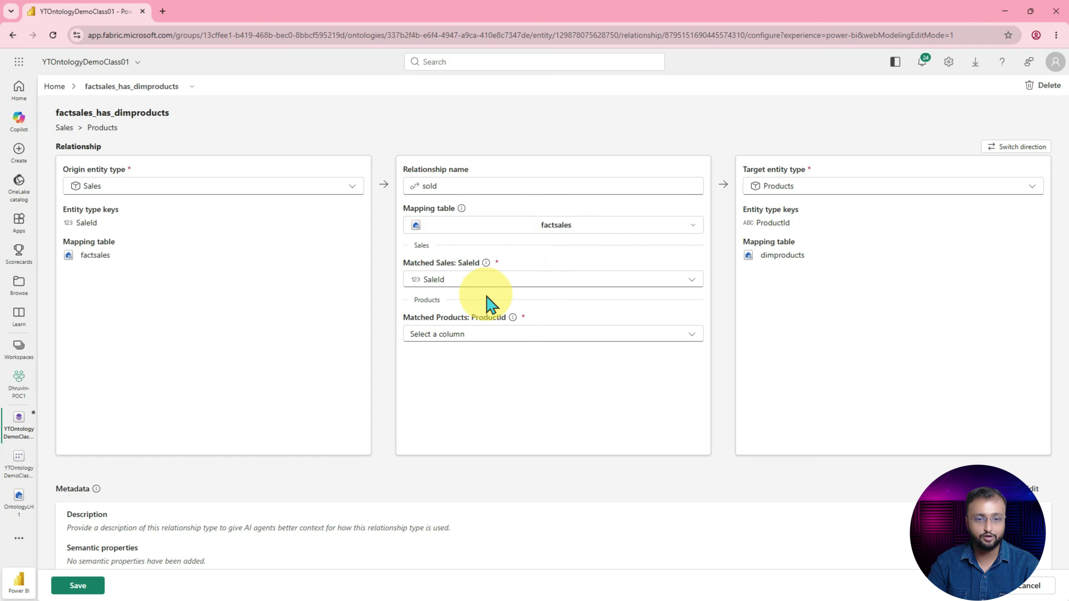
left_click(492, 340)
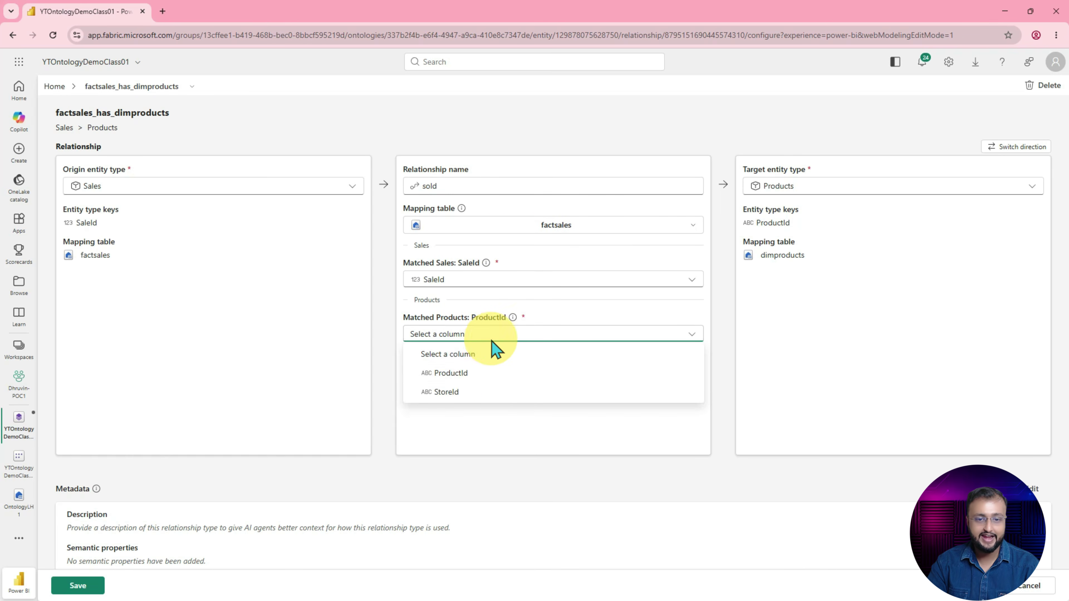
left_click(490, 374)
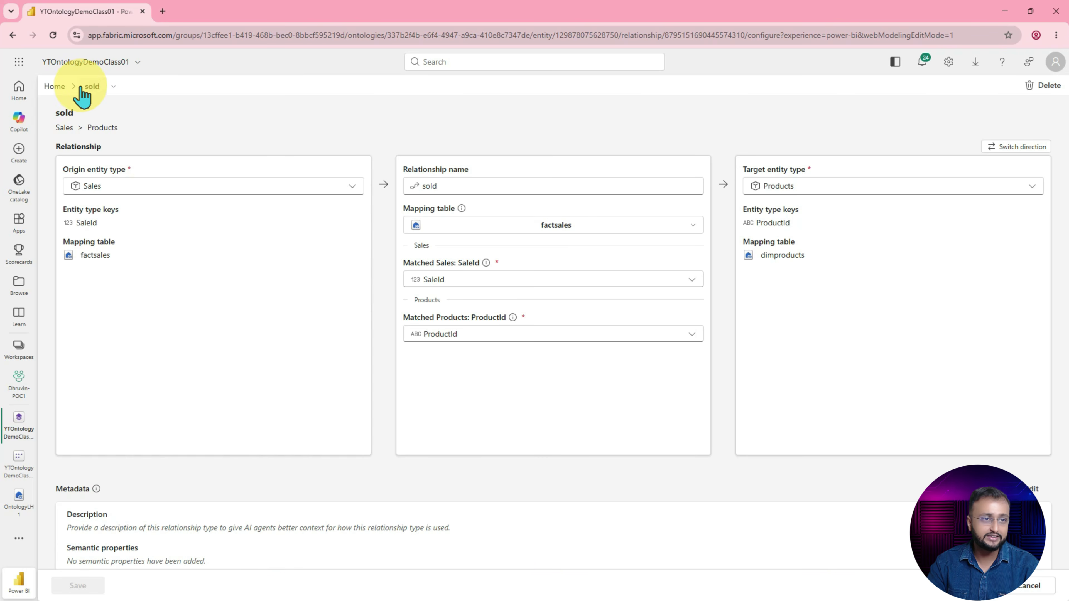
Step: Check the saved configurations of the from and sold relationships, return to the ontology canvas and refresh the page
left_click(113, 86)
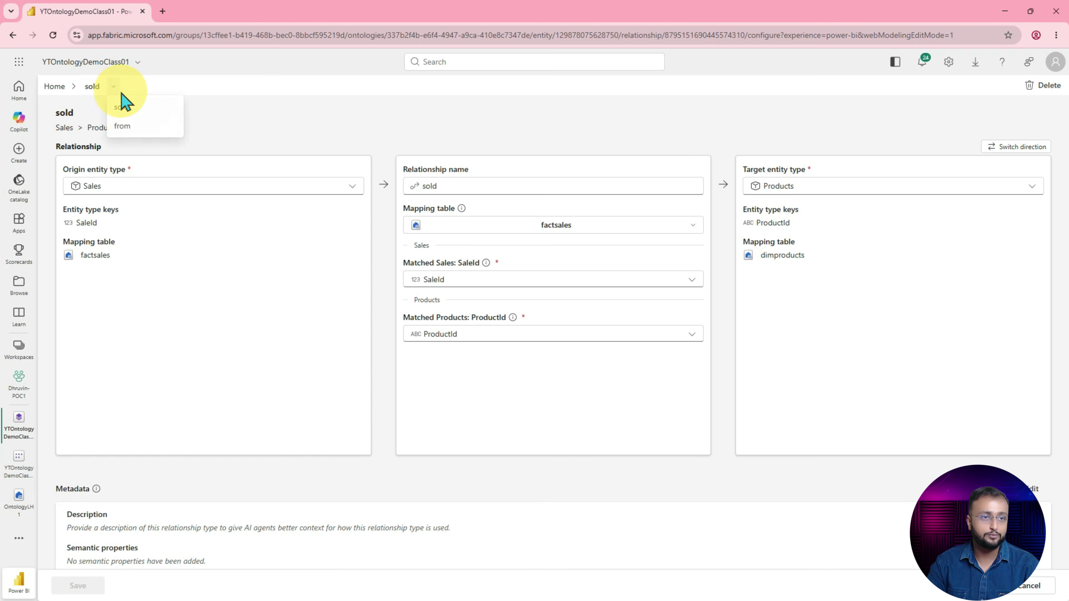
left_click(113, 86)
left_click(128, 126)
left_click(63, 88)
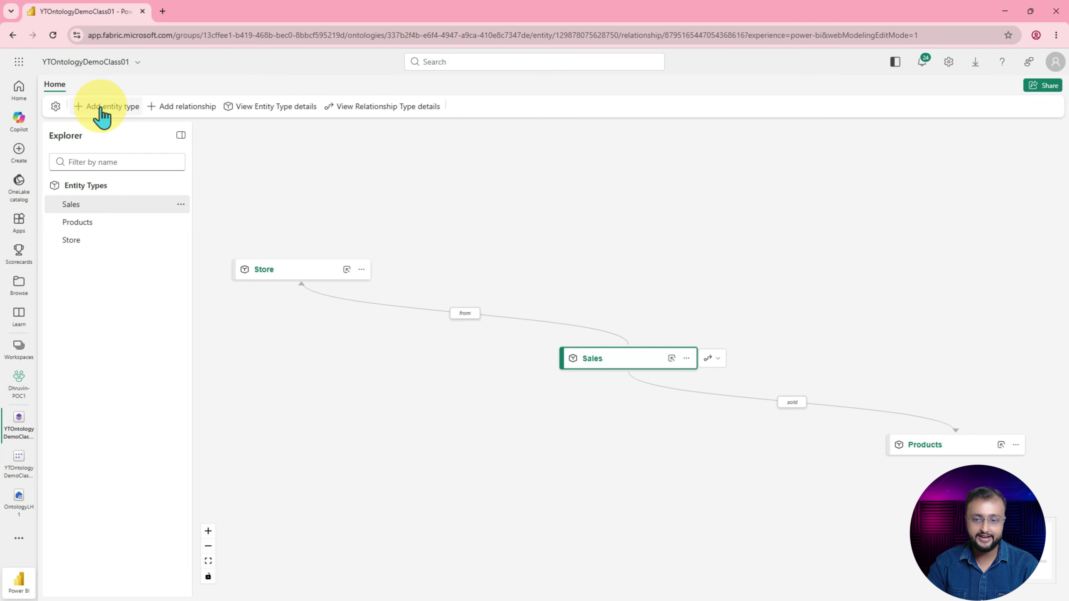
left_click(792, 403)
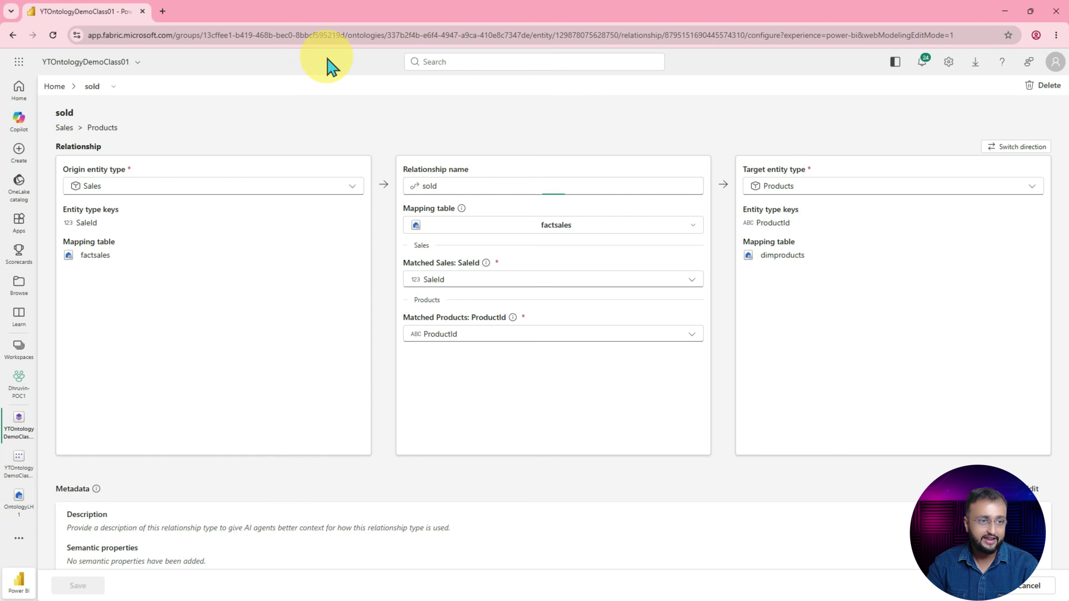
left_click(53, 87)
left_click(53, 35)
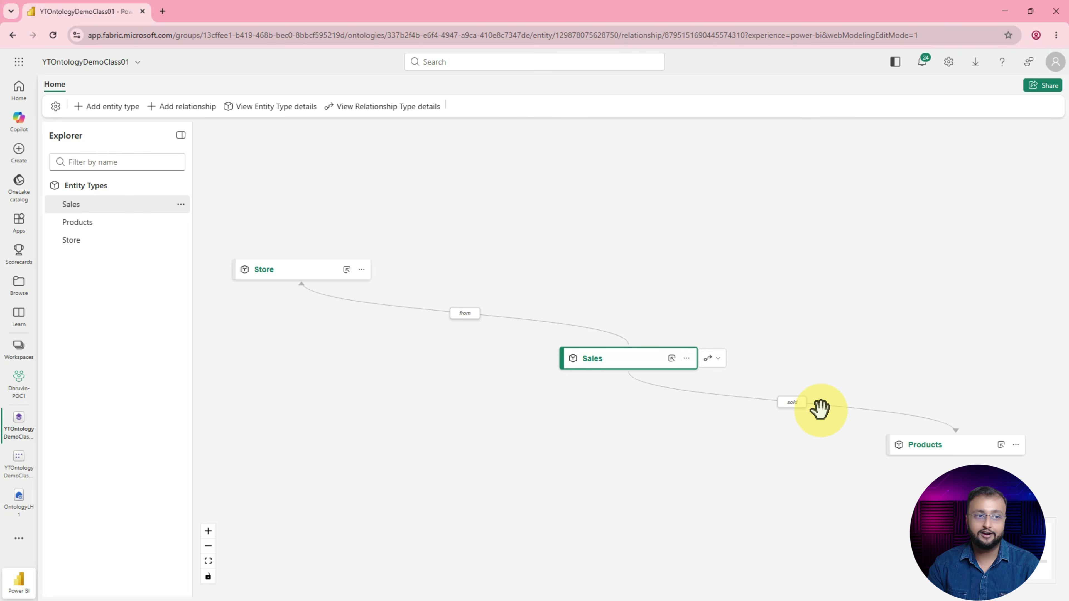
Step: Open the ontology's workspace and examine the graph model, lakehouse and SQL analytics endpoint items under YTOntologyDemoClass01
left_click(138, 64)
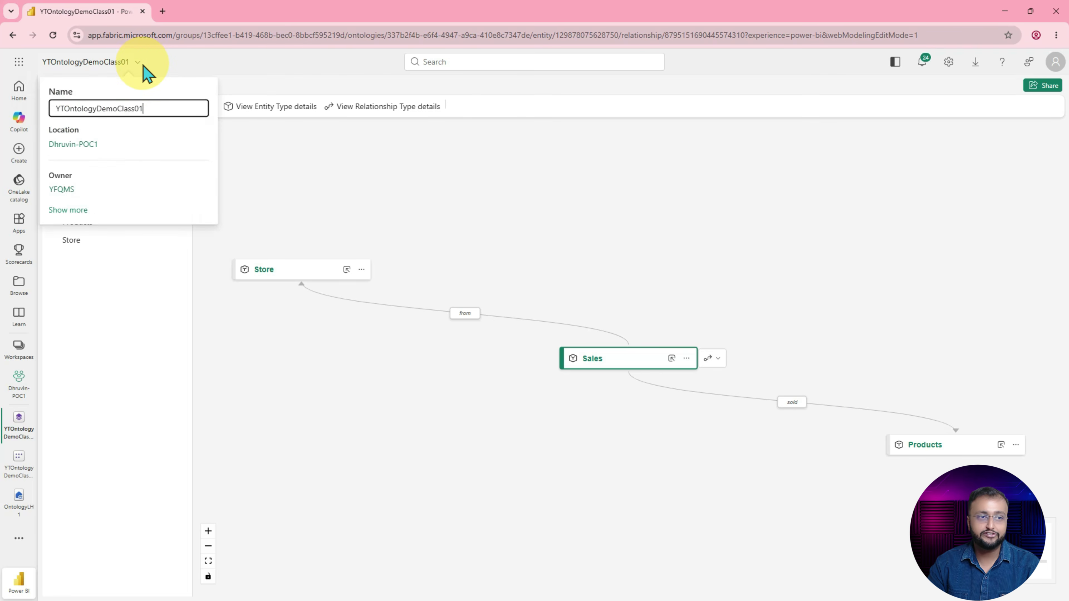
left_click(78, 144)
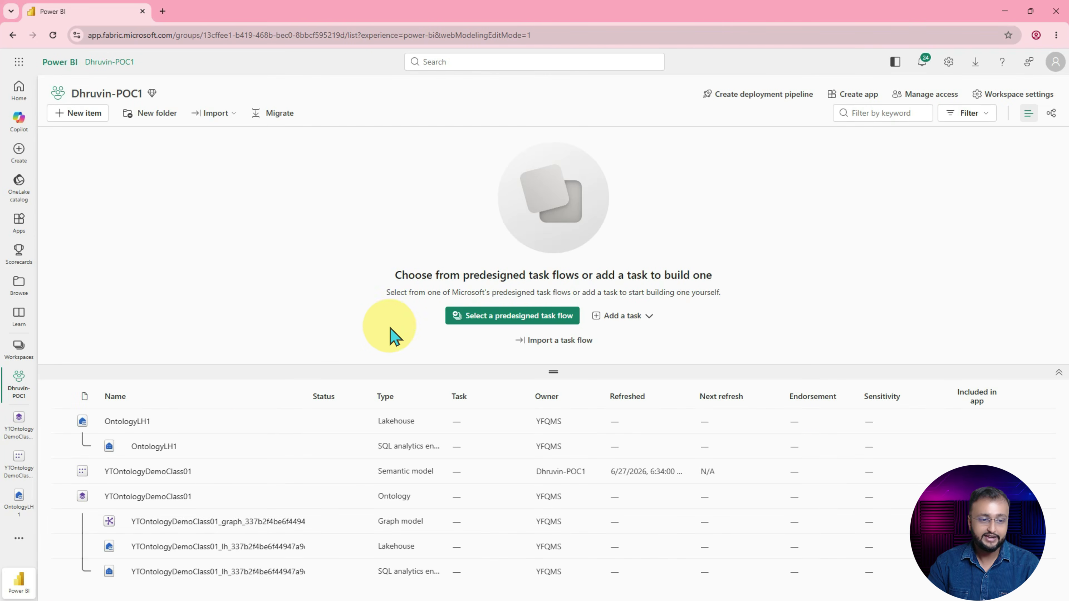
left_click_drag(41, 480, 1042, 598)
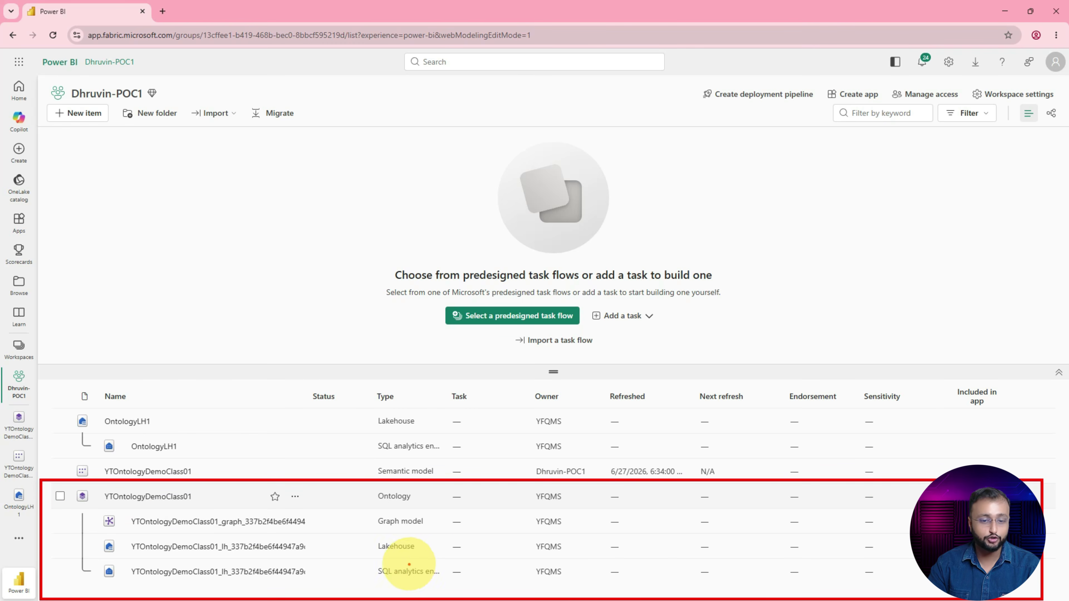
mouse_move(397, 554)
left_mouse_down()
mouse_move(431, 555)
mouse_move(440, 580)
left_mouse_up()
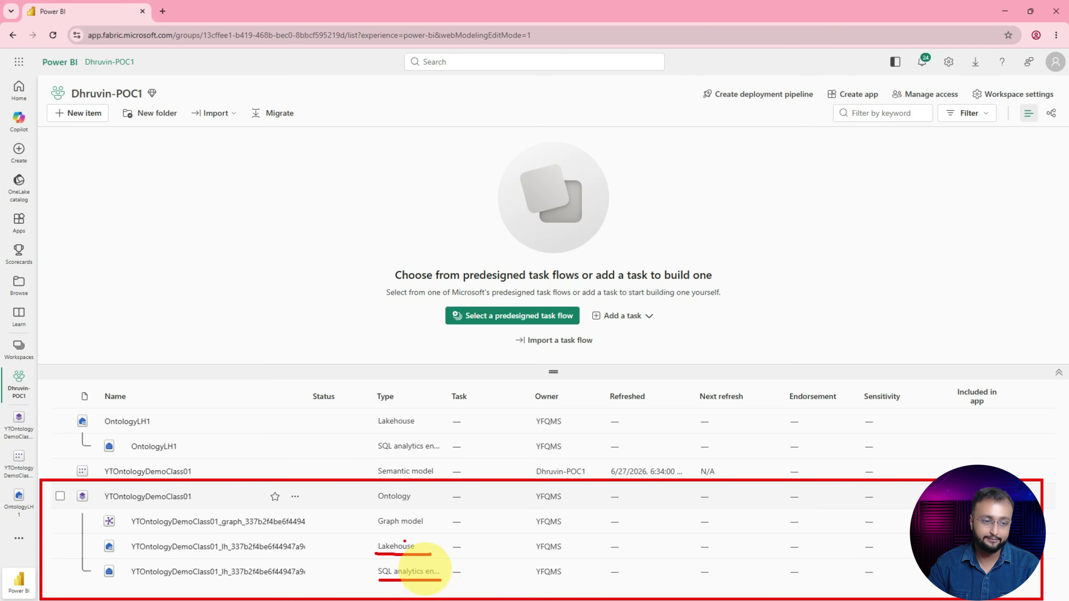
mouse_move(370, 529)
left_mouse_down()
mouse_move(442, 525)
mouse_move(392, 508)
mouse_move(459, 510)
mouse_move(381, 509)
mouse_move(402, 533)
mouse_move(449, 516)
left_mouse_up()
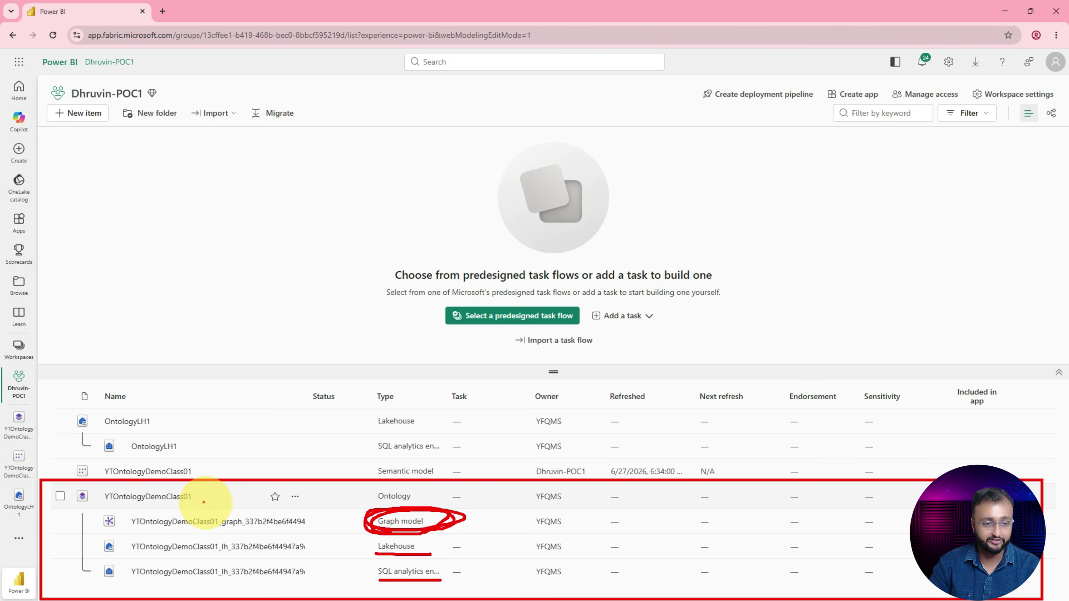
Step: Reopen the YTOntologyDemoClass01 ontology and display the overview of the Sales entity type
left_click(161, 500)
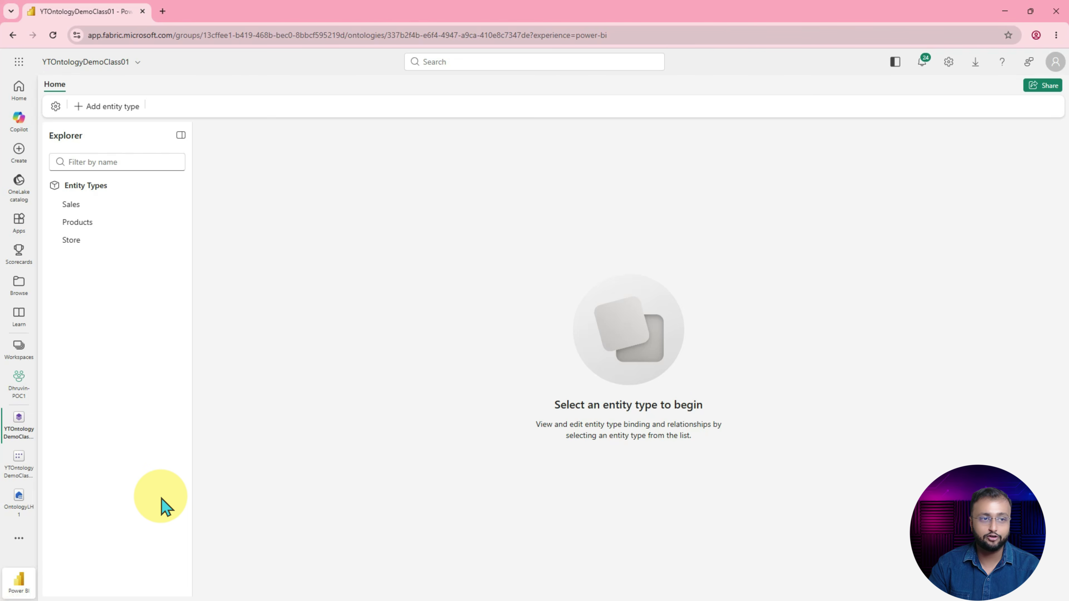
left_click(128, 205)
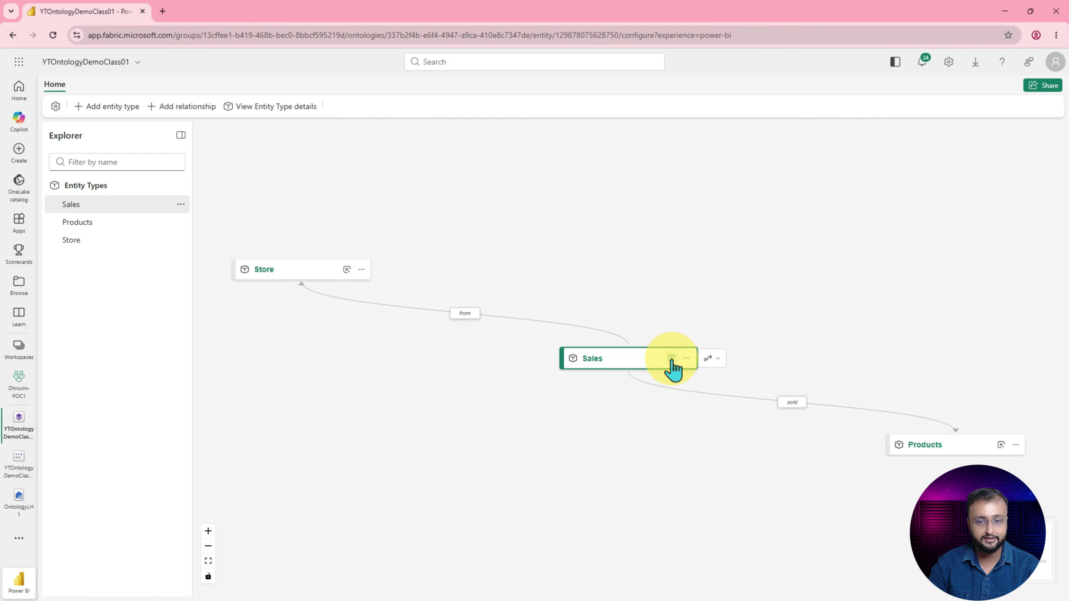
left_click(671, 358)
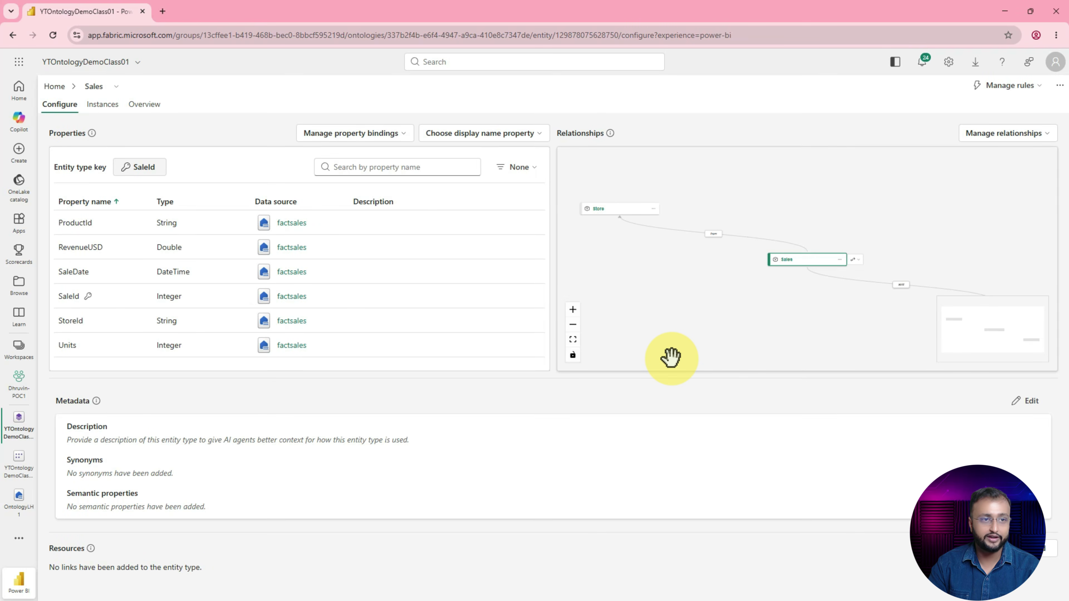
left_click(144, 109)
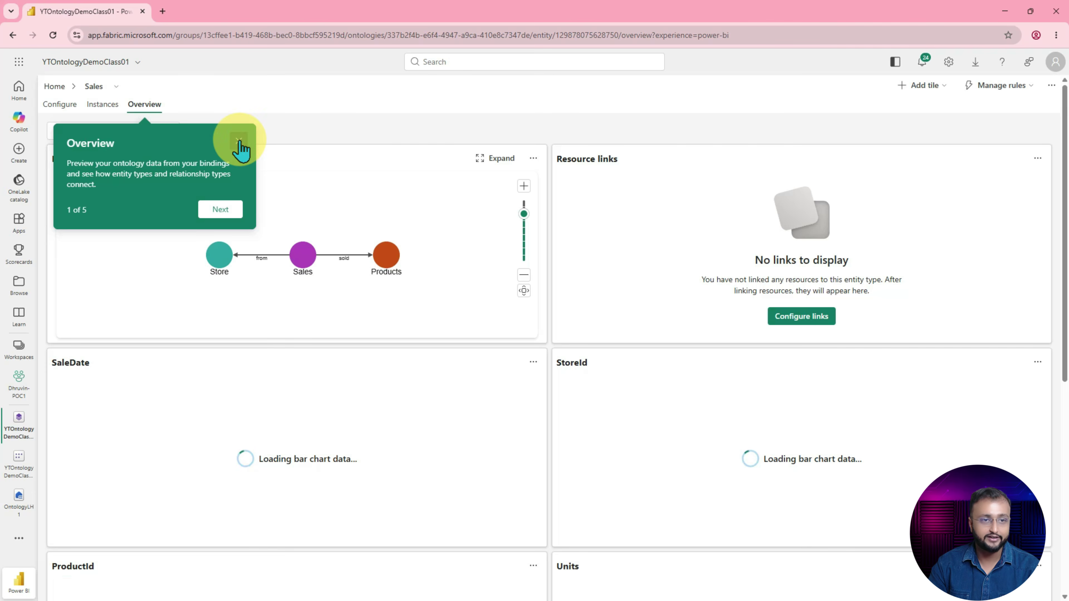
Step: Dismiss the Overview introduction tip and examine the relationship graph and property chart tiles of the Sales entity type
left_click(238, 140)
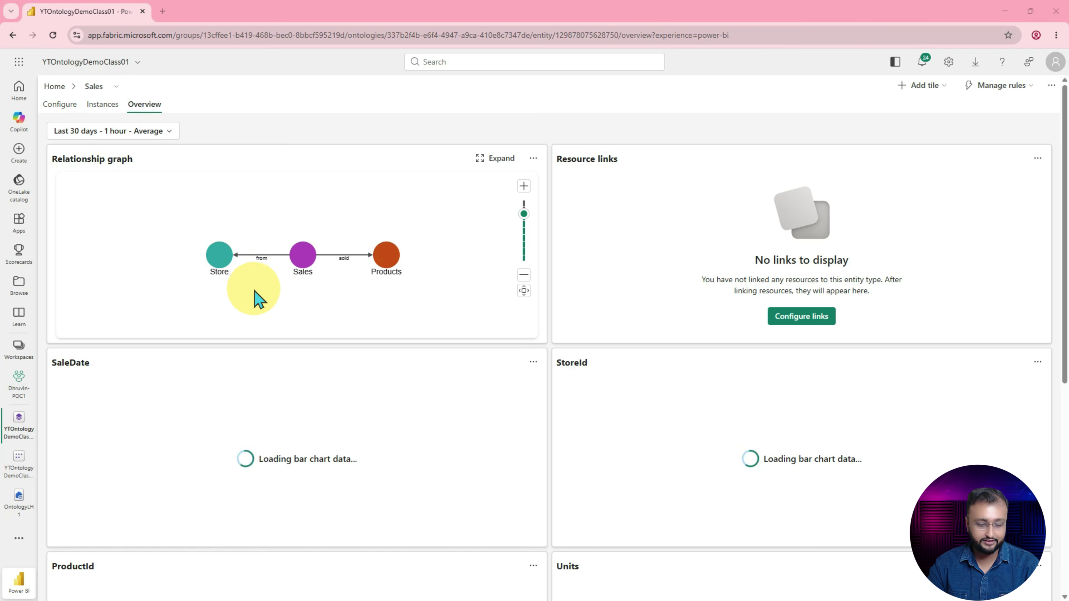
left_click_drag(233, 278, 277, 268)
mouse_move(339, 281)
left_mouse_down()
mouse_move(368, 273)
mouse_move(324, 264)
left_mouse_up()
mouse_move(257, 263)
left_mouse_down()
mouse_move(286, 261)
mouse_move(245, 267)
left_mouse_up()
key("Escape")
scroll(332, 322, "down", 1)
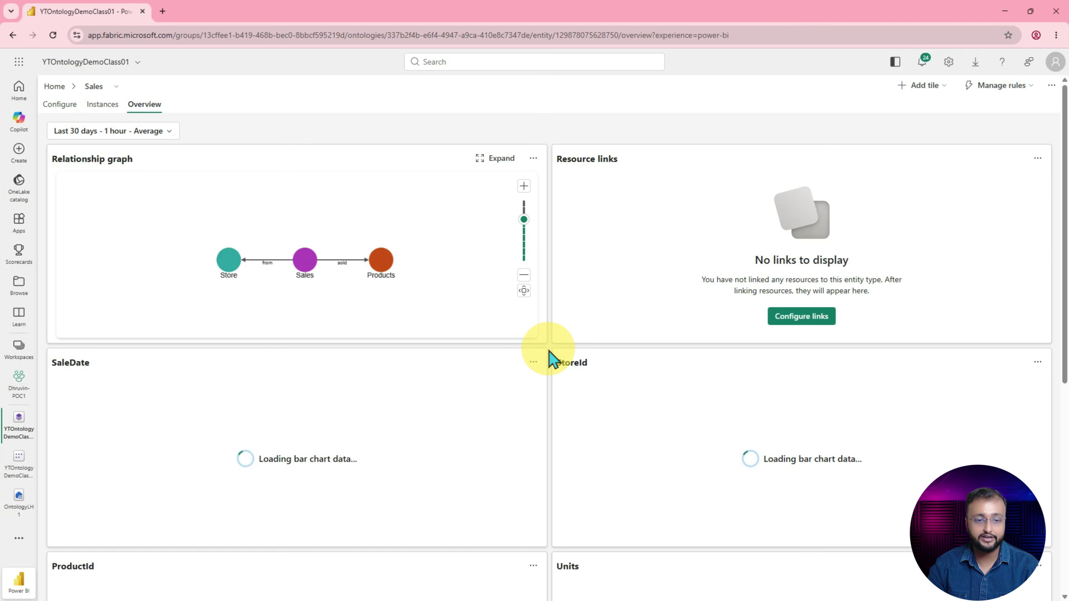
scroll(553, 360, "down", 8)
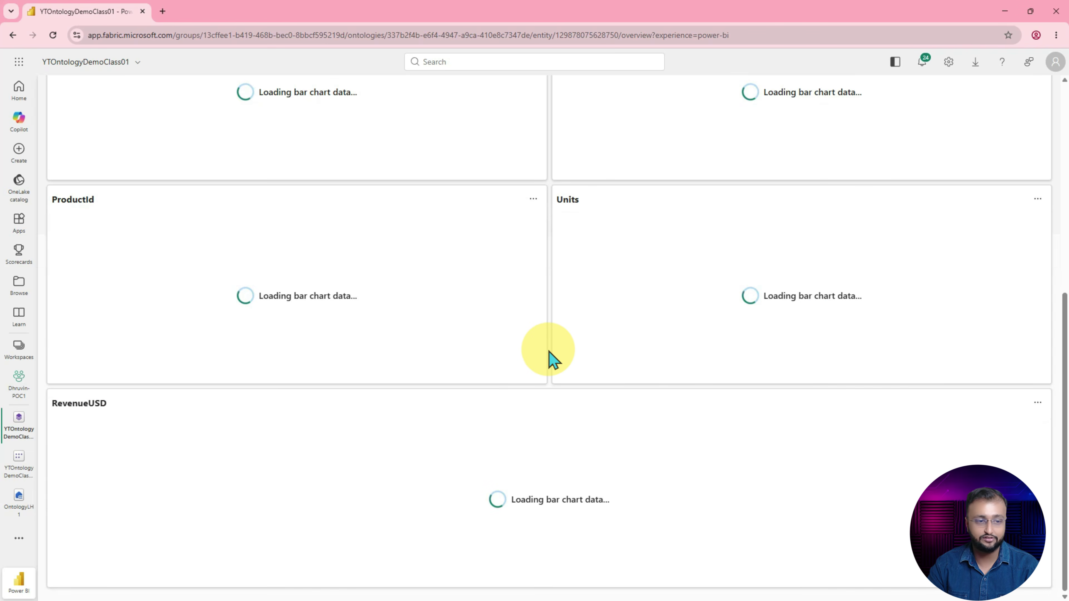
scroll(550, 359, "up", 8)
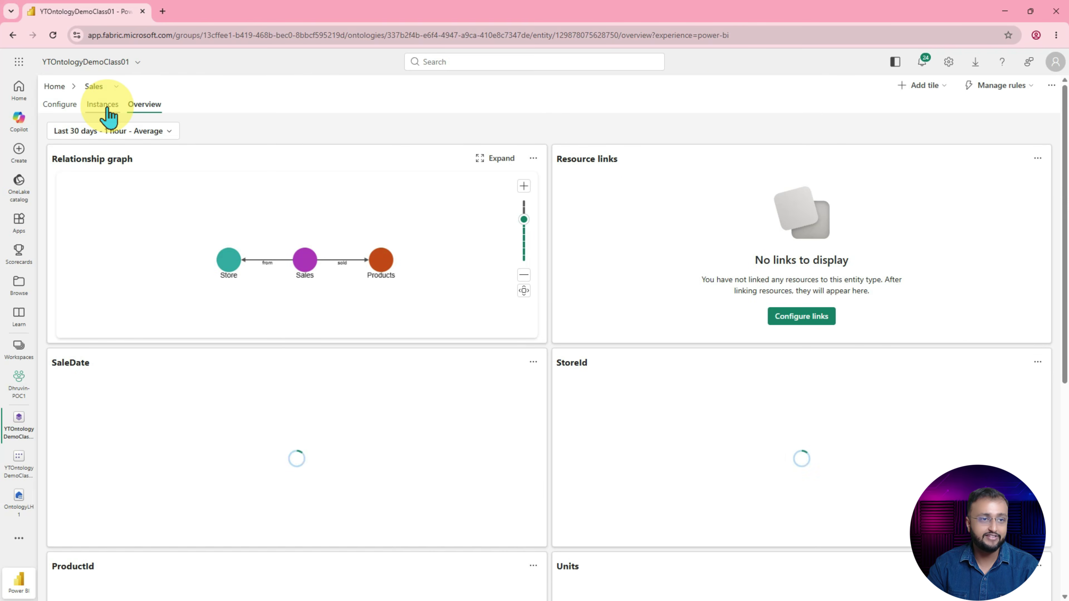
Step: Display the instances of the Sales entity type and dismiss the introduction tips
left_click(107, 114)
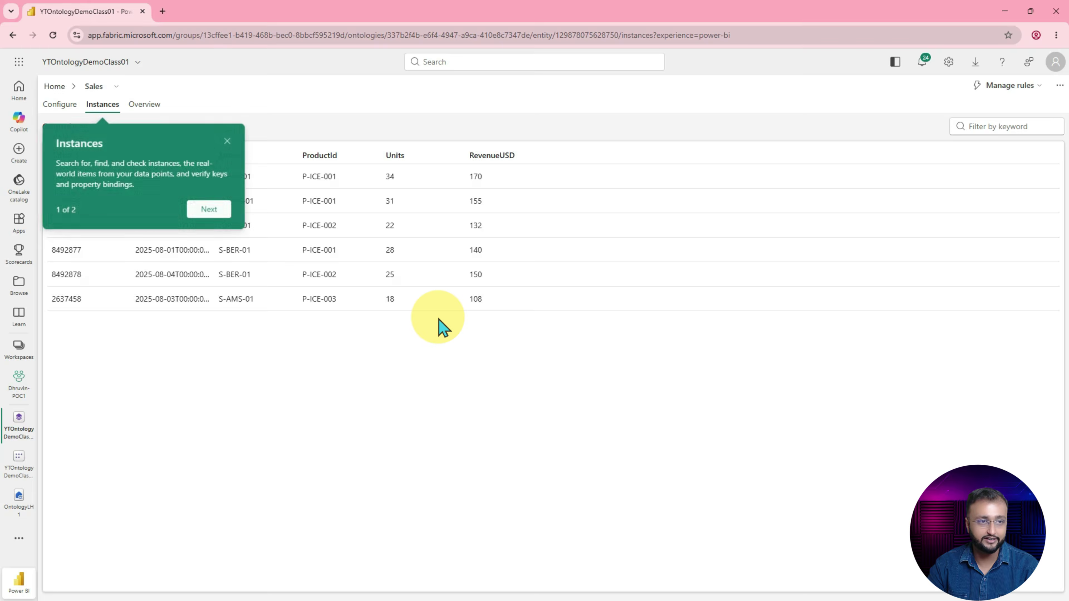
left_click(212, 208)
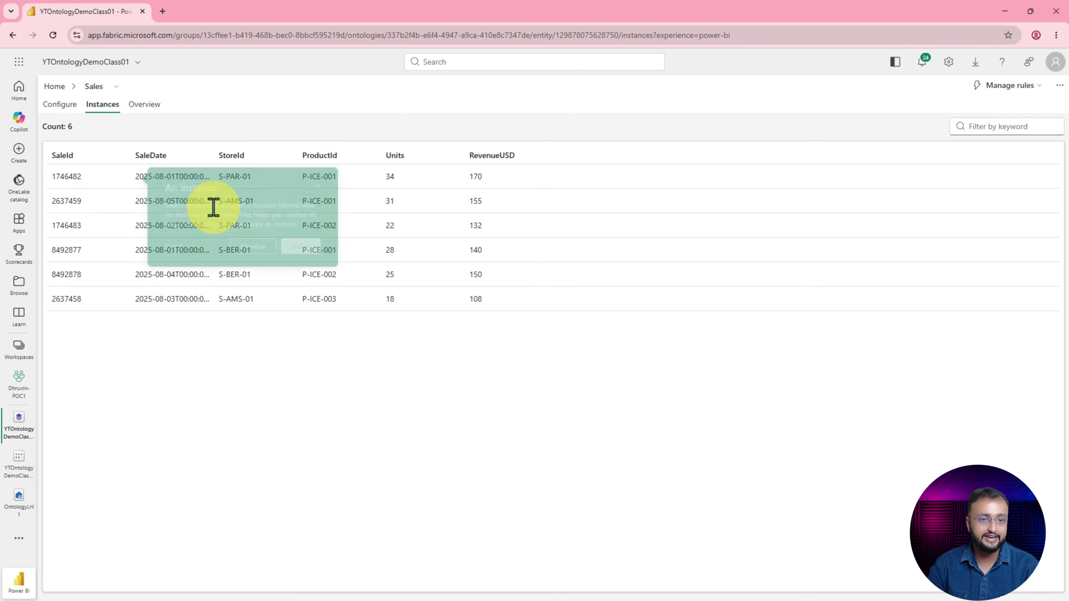
left_click(318, 185)
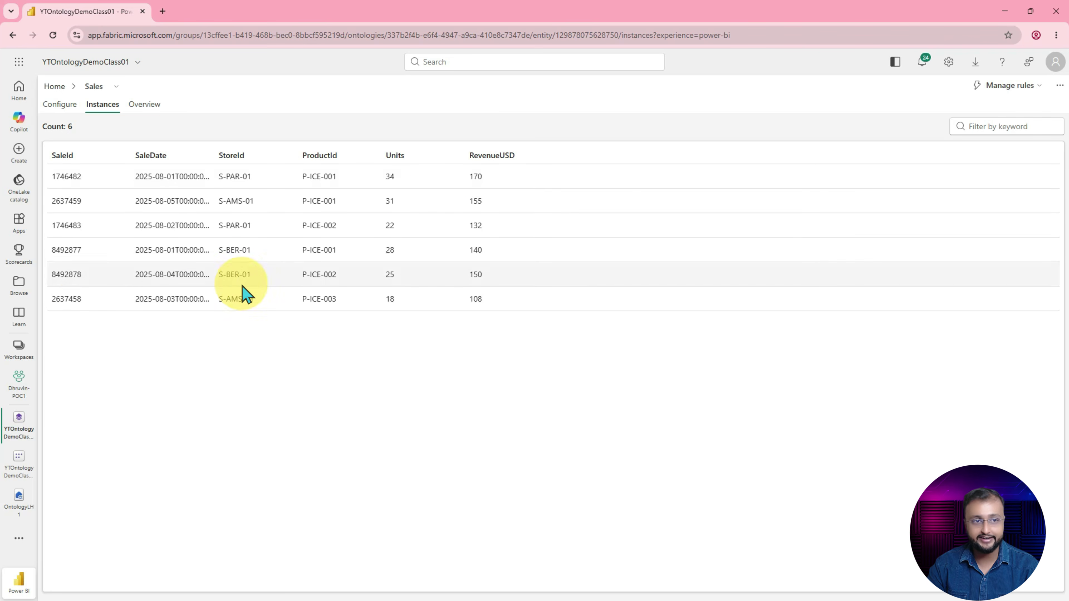
Step: Open the Sales instance with 28 units from store S-BER-01 and examine its property cards, relationship graph and distribution charts
left_click(79, 250)
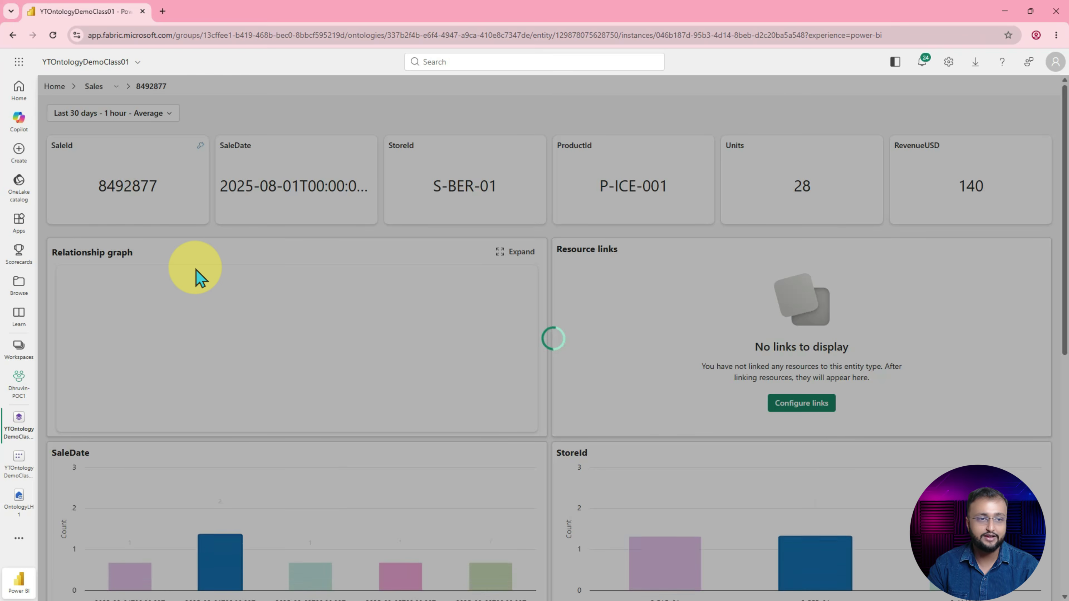
scroll(516, 300, "down", 2)
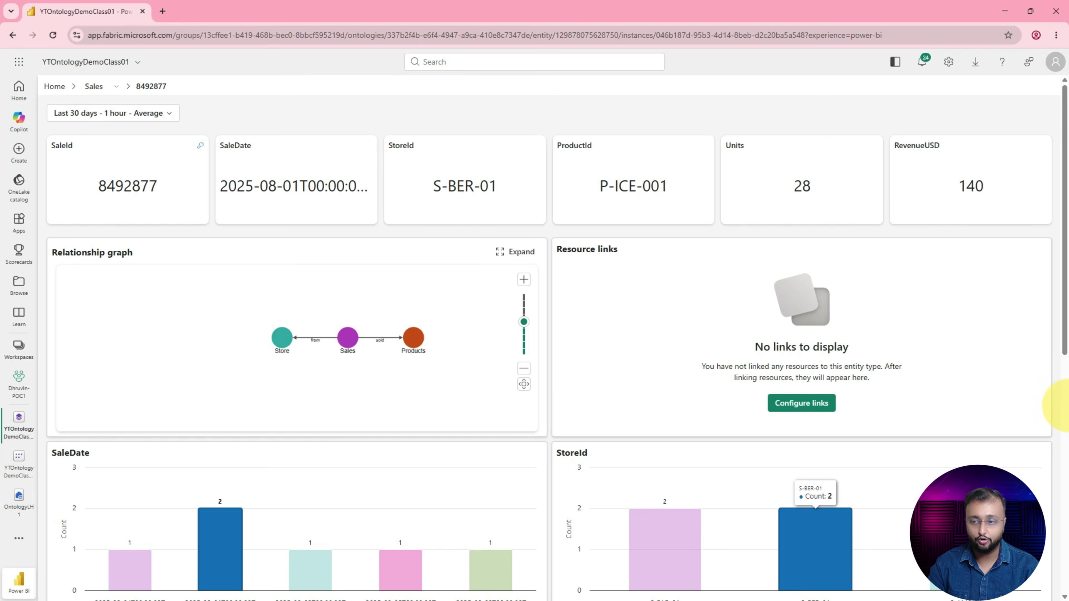
scroll(1057, 387, "down", 10)
scroll(357, 248, "up", 4)
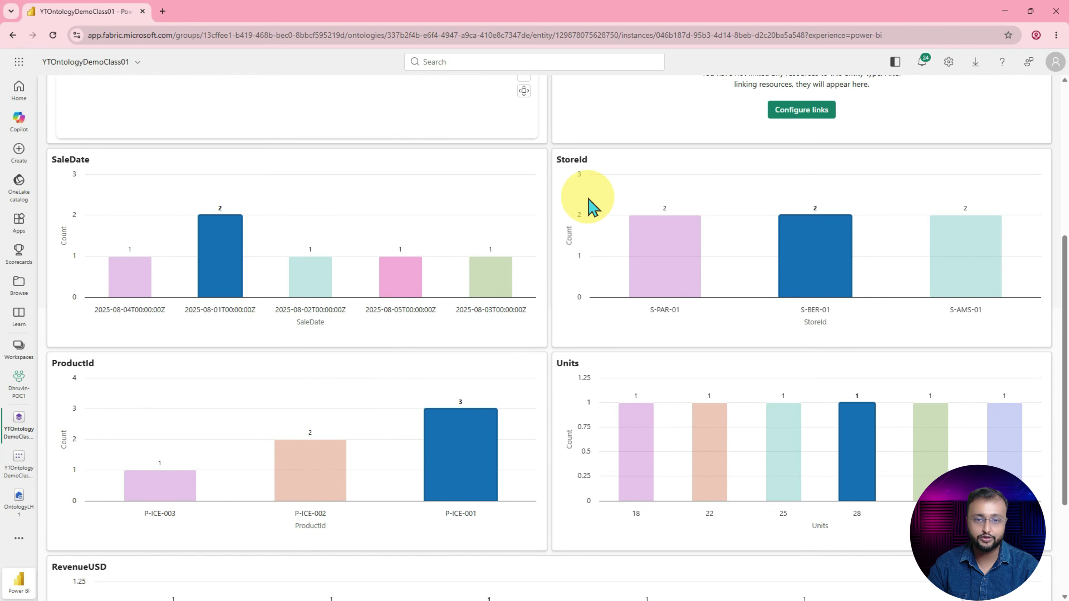
scroll(579, 227, "up", 1)
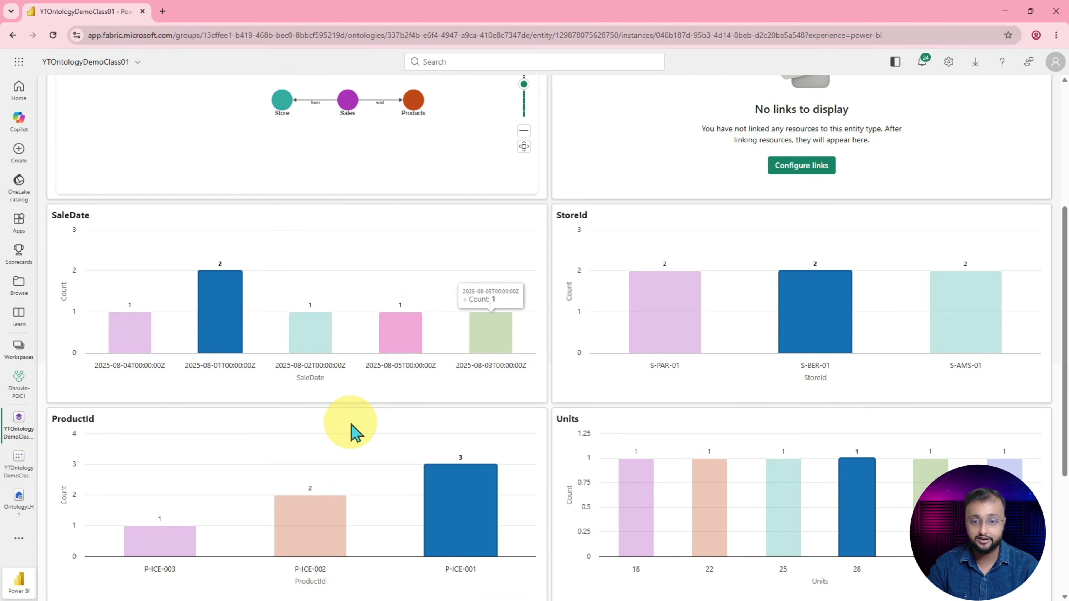
scroll(547, 461, "down", 4)
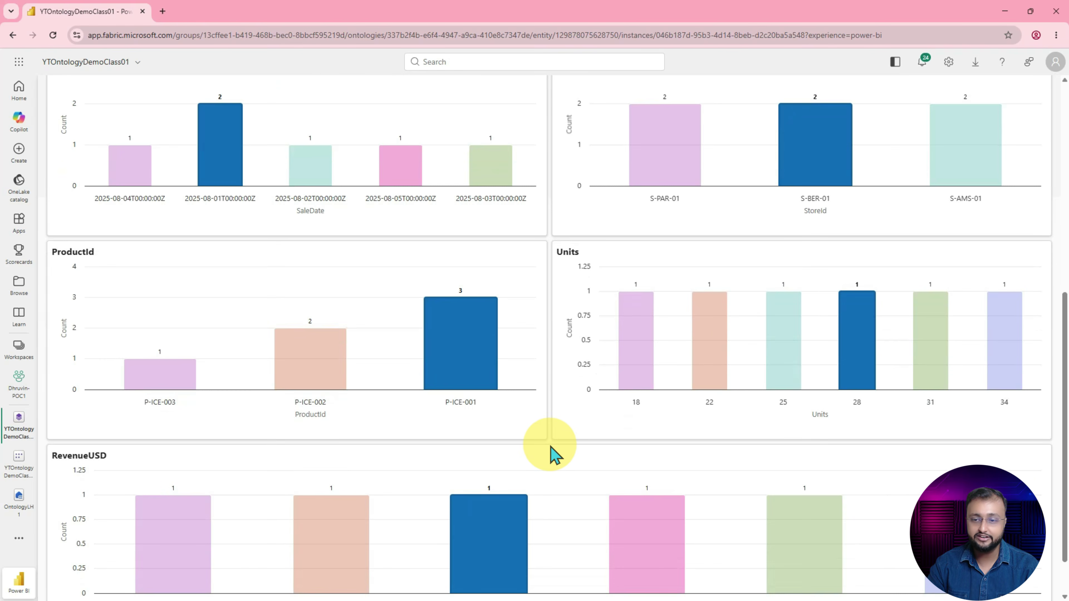
scroll(551, 456, "up", 5)
scroll(551, 455, "up", 5)
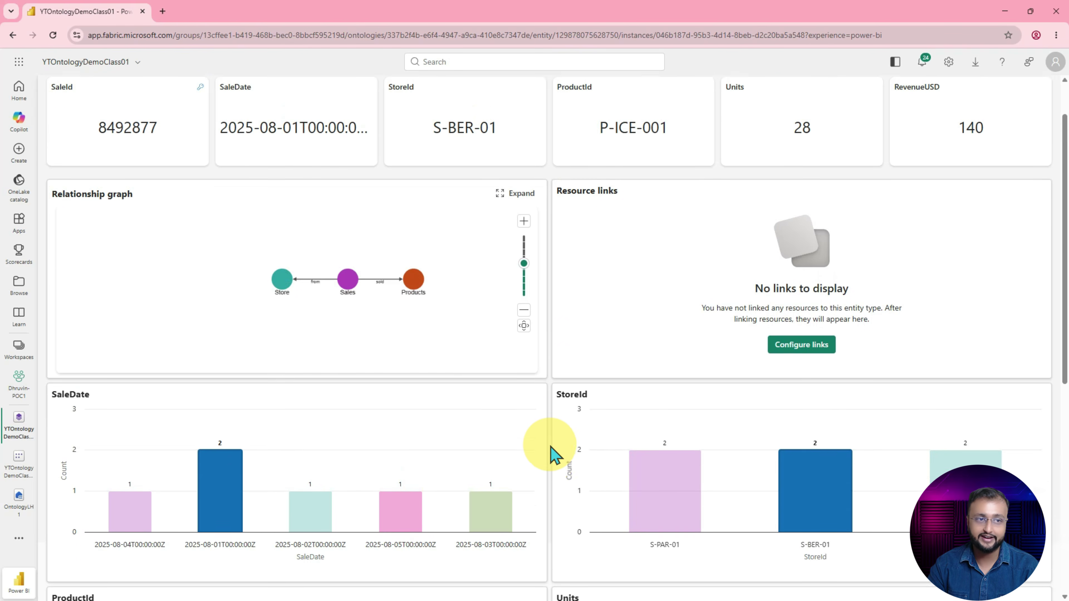
Step: Leave the single Sales instance and go back to the overview of the Sales entity type
left_click(116, 86)
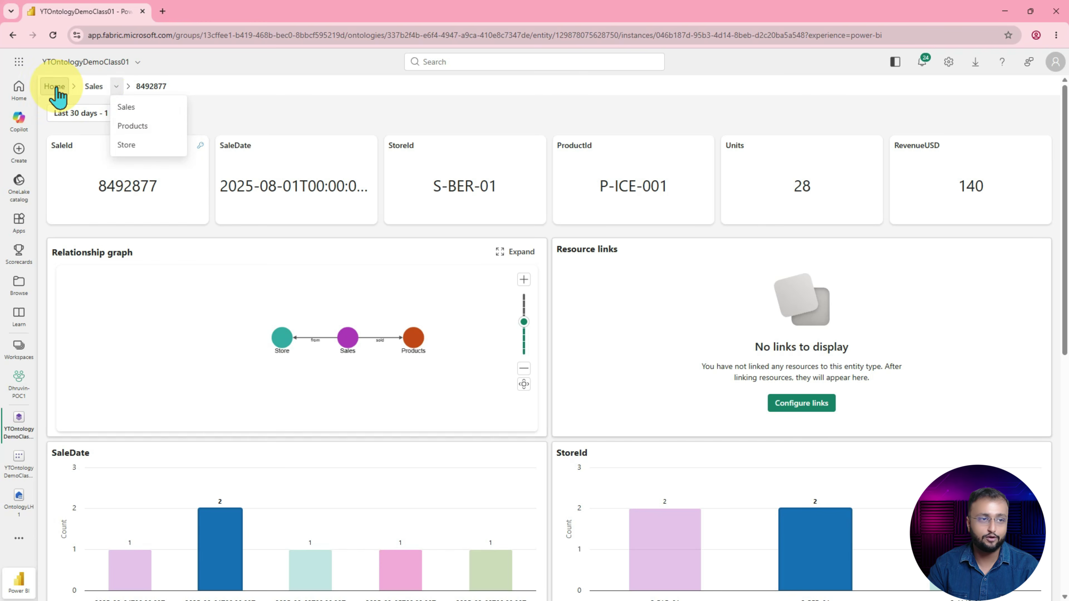
left_click(93, 87)
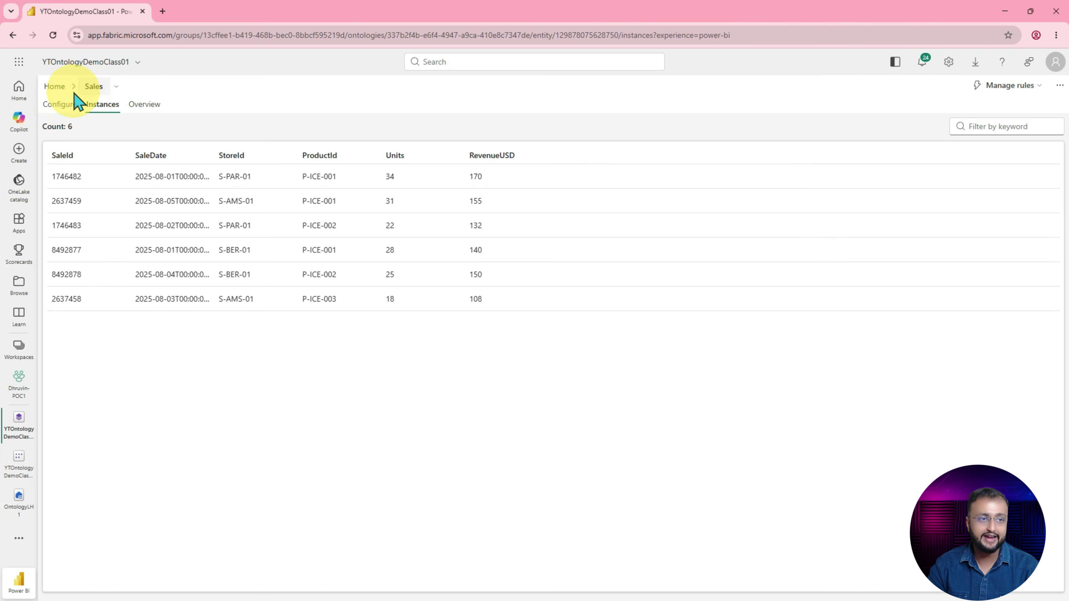
left_click(143, 107)
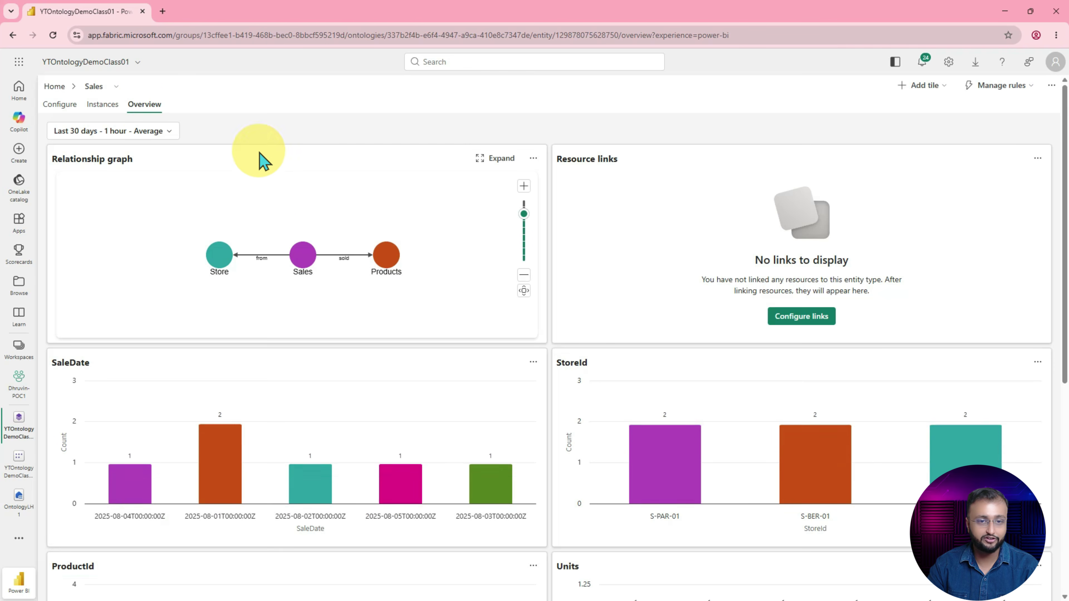
scroll(421, 313, "up", 2)
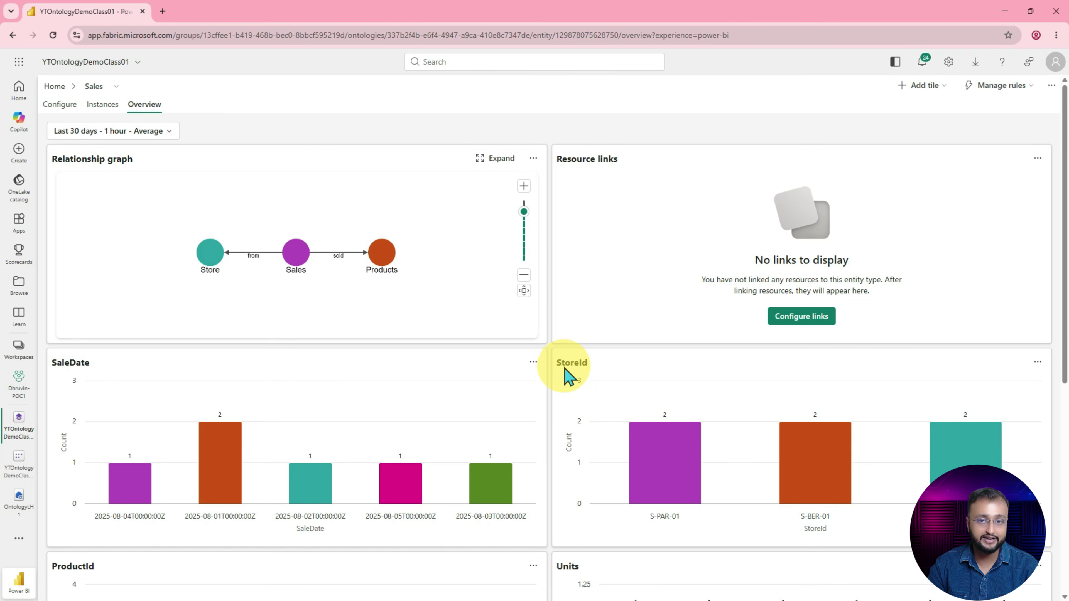
Step: Remove the Products node from the Sales relationship graph and examine the SaleDate, StoreId, ProductId, Units and RevenueUSD charts
scroll(560, 379, "down", 3)
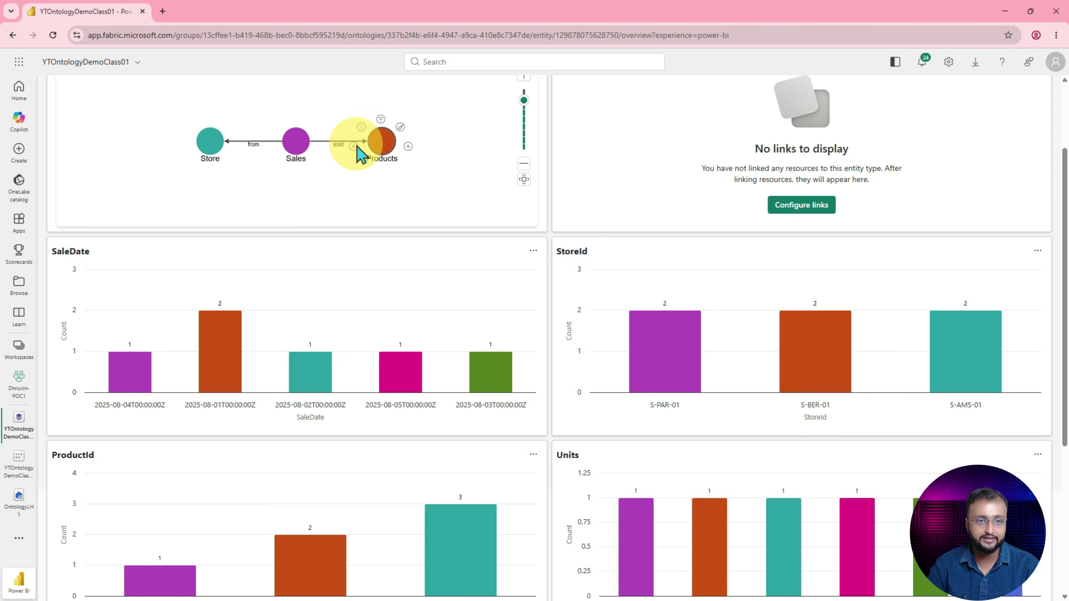
left_click(354, 147)
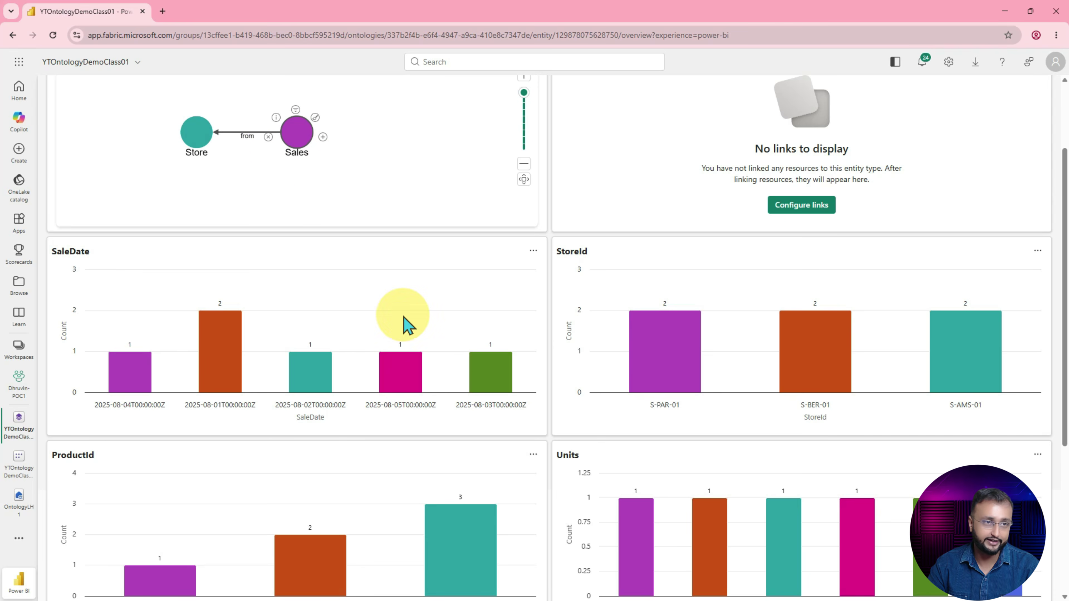
scroll(508, 327, "up", 3)
scroll(513, 329, "down", 5)
scroll(512, 329, "down", 3)
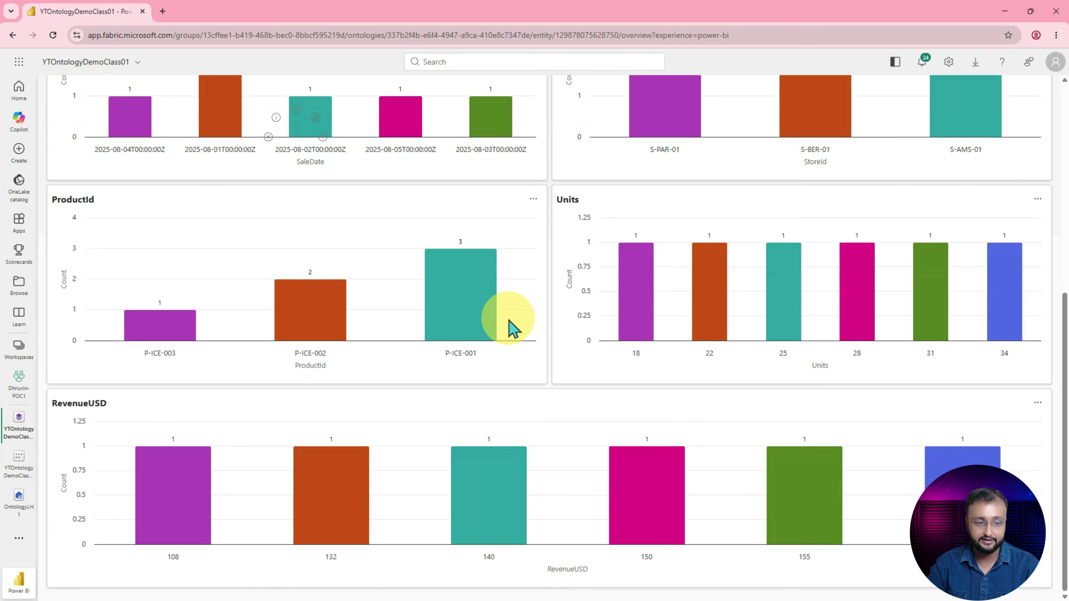
scroll(509, 328, "up", 8)
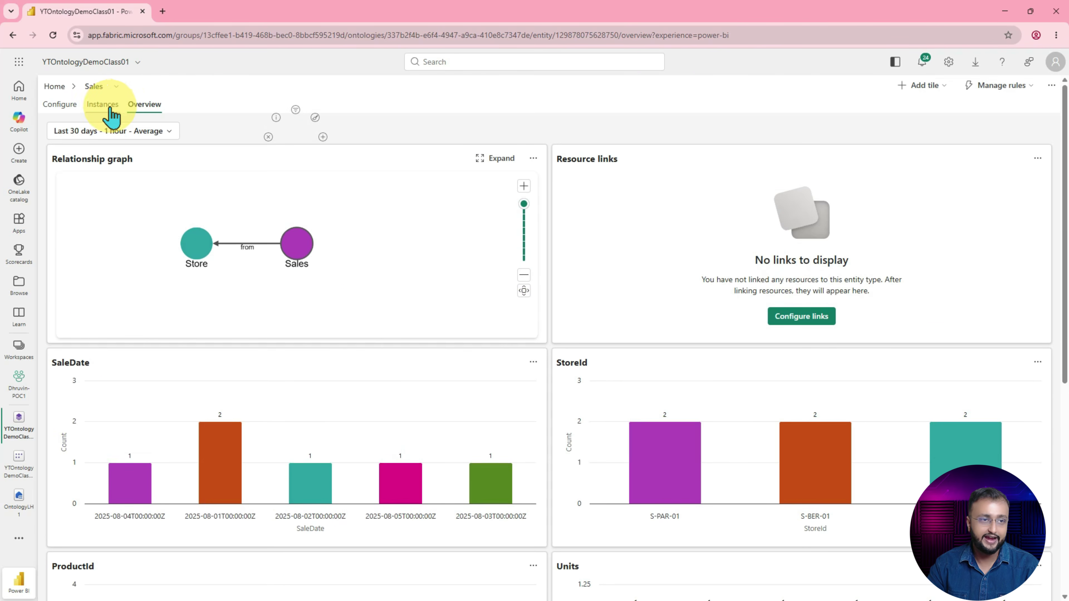
Step: Display the overview of the Products entity type, followed by the Store overview, and examine their graphs and charts
left_click(115, 87)
left_click(145, 136)
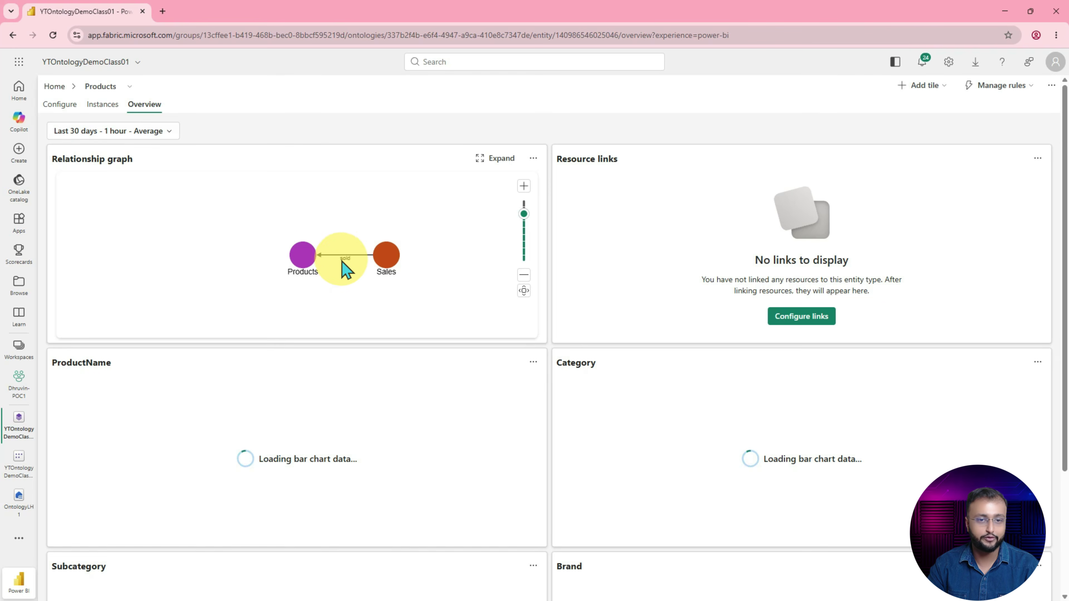
left_click(129, 86)
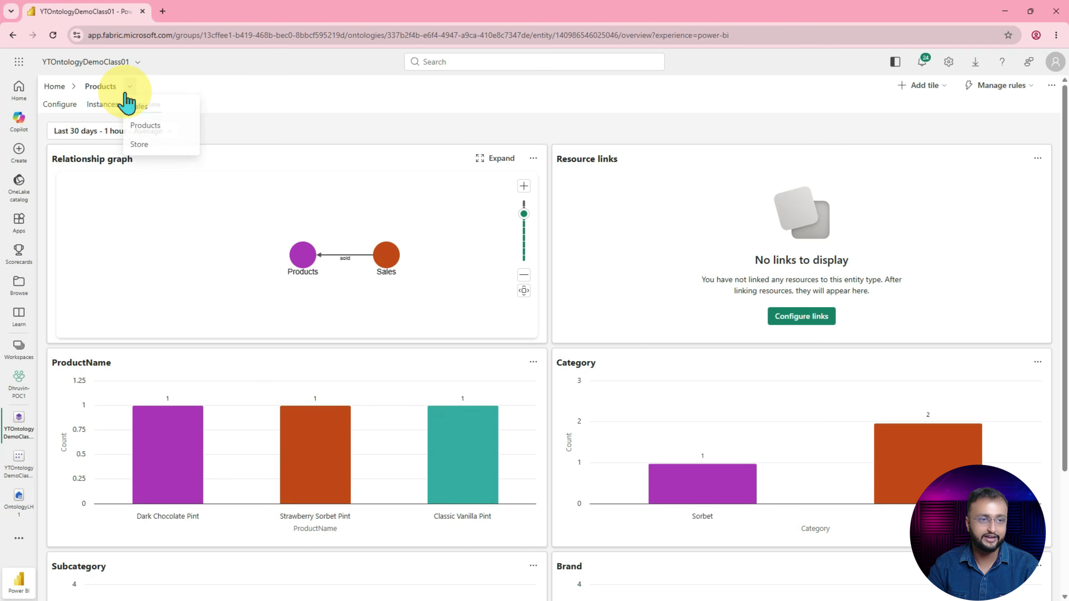
left_click(158, 146)
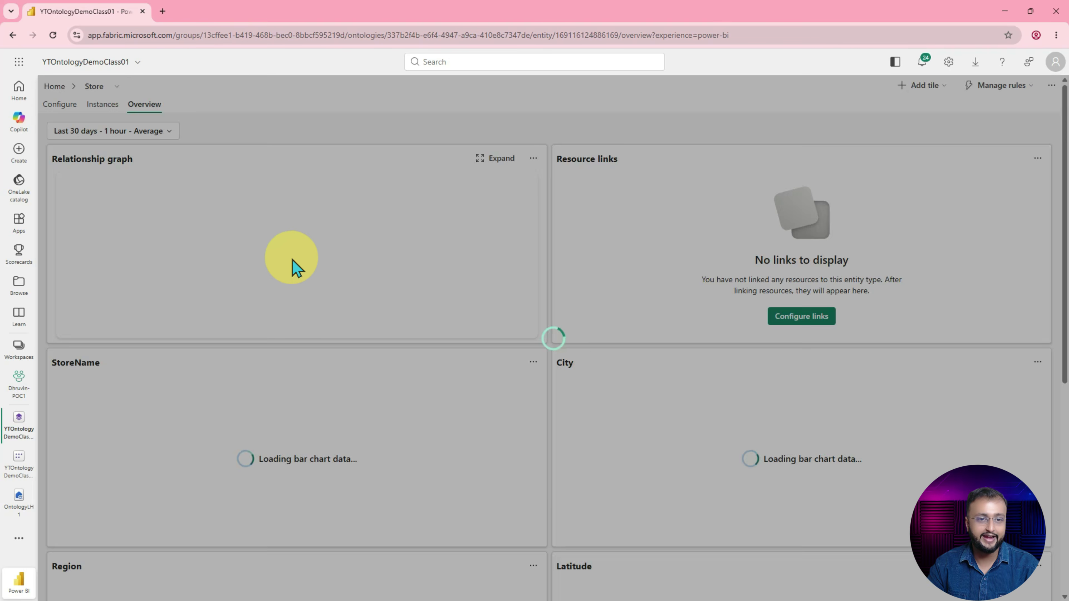
scroll(435, 374, "down", 7)
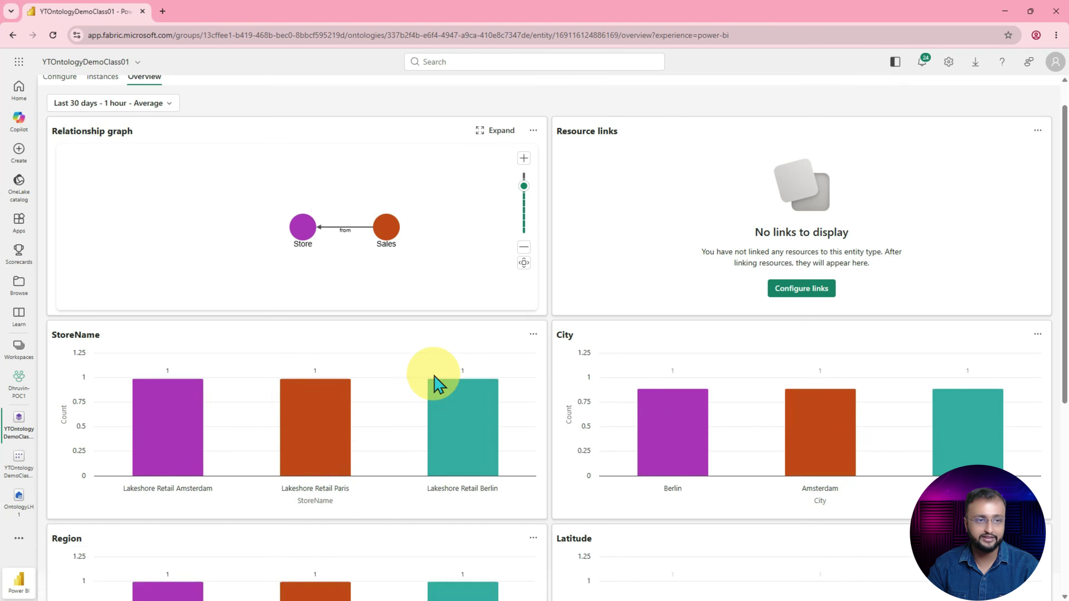
scroll(436, 381, "up", 8)
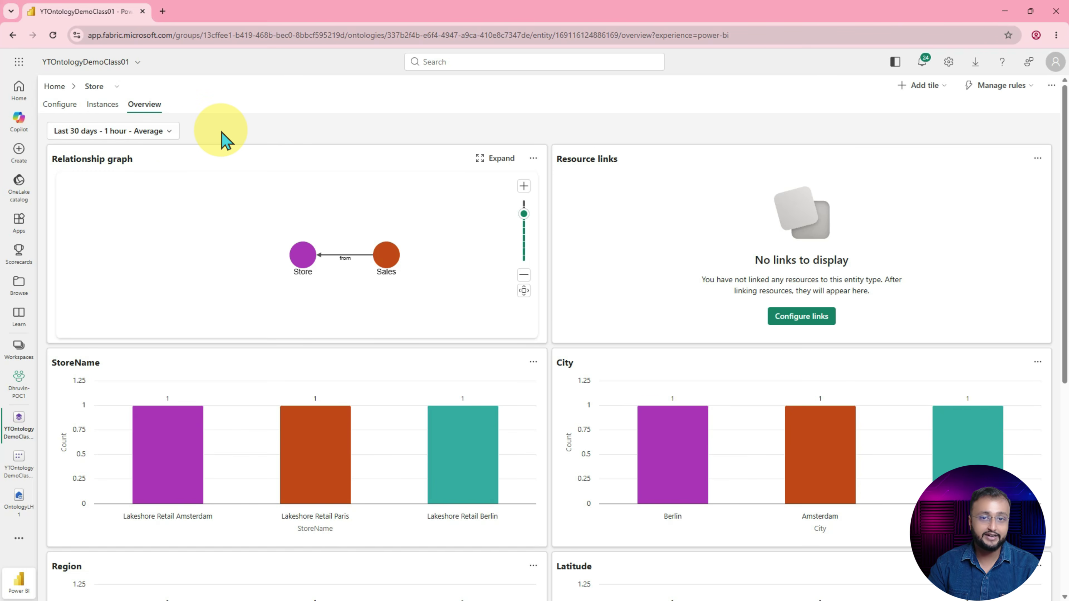
Step: Expand the Store relationship graph into the full graph query view and examine its node and edge components
left_click(482, 162)
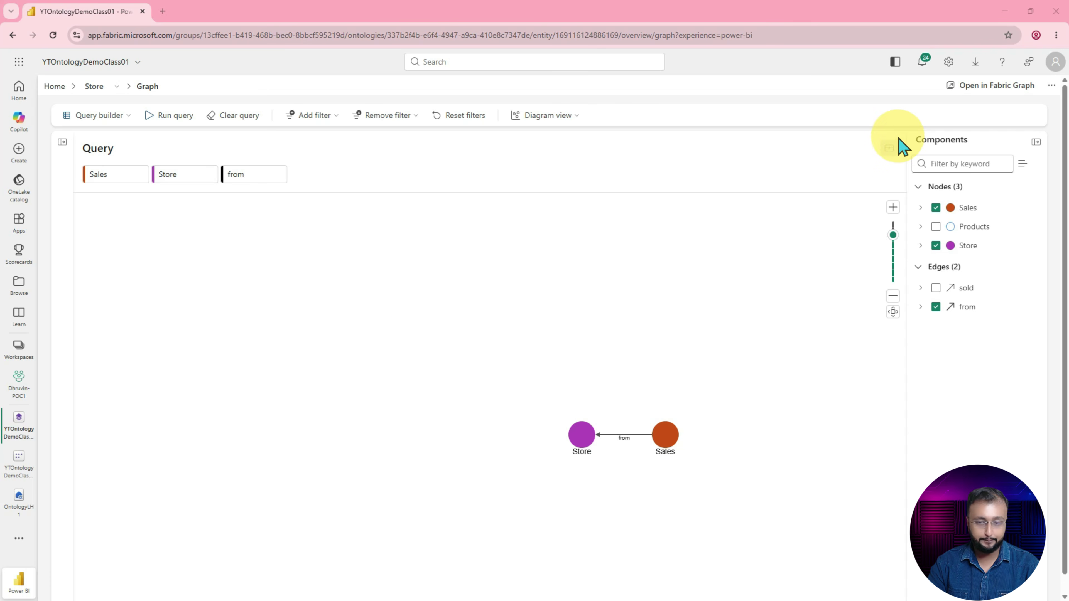
left_click_drag(904, 137, 1057, 398)
mouse_move(995, 205)
left_mouse_down()
mouse_move(1031, 207)
mouse_move(1029, 220)
left_mouse_up()
mouse_move(982, 266)
left_mouse_down()
mouse_move(1010, 295)
mouse_move(981, 328)
mouse_move(957, 327)
left_mouse_up()
left_click_drag(1015, 294, 1034, 294)
key("Escape")
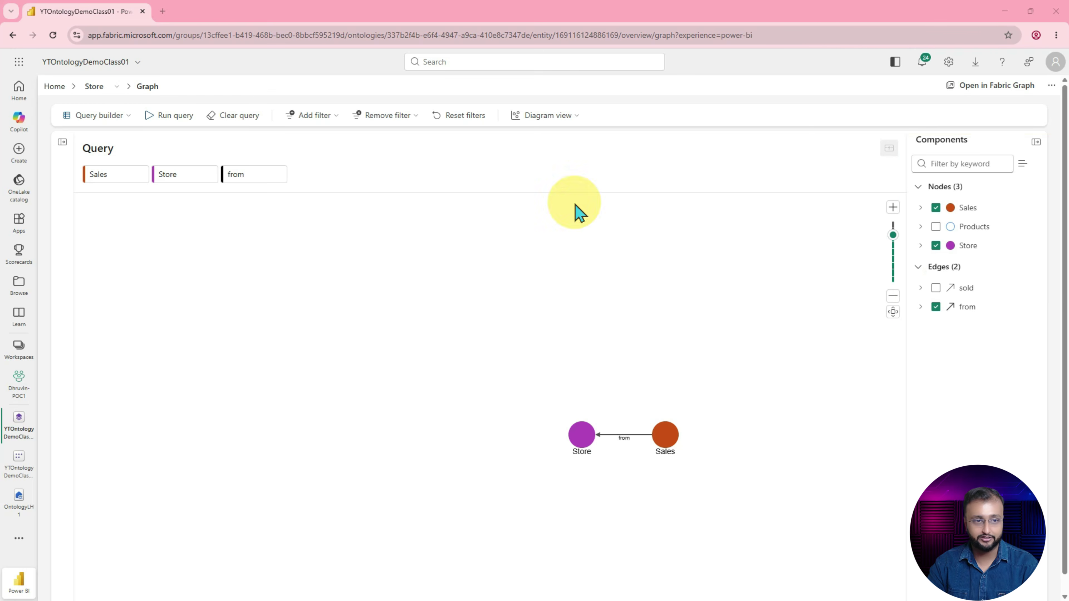
Step: Empty the graph query by deselecting the Sales and Store nodes
left_click(280, 176)
left_click(184, 178)
left_click(935, 207)
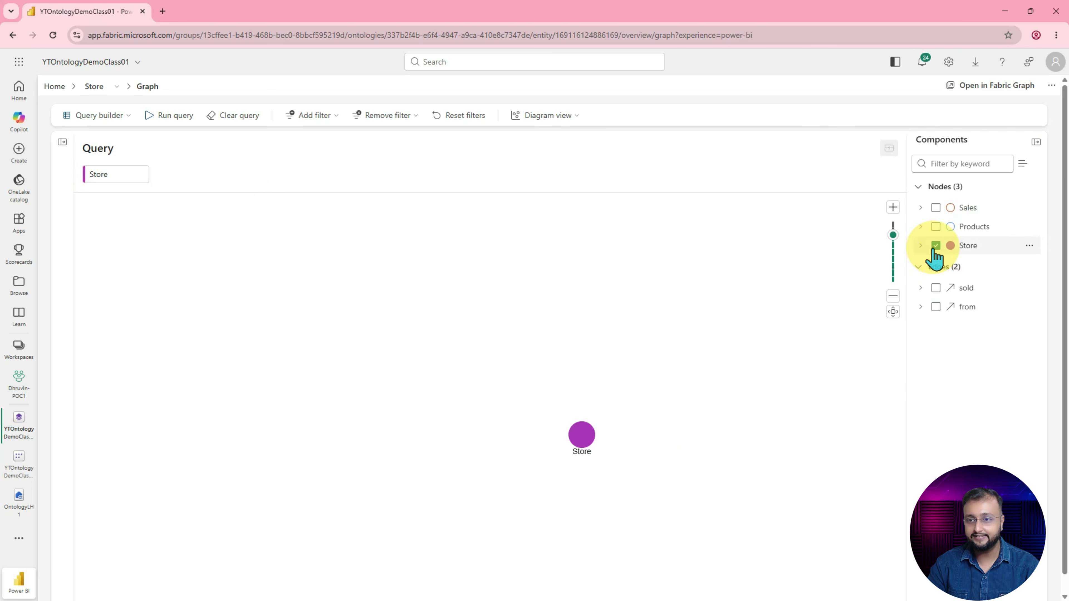
left_click(936, 245)
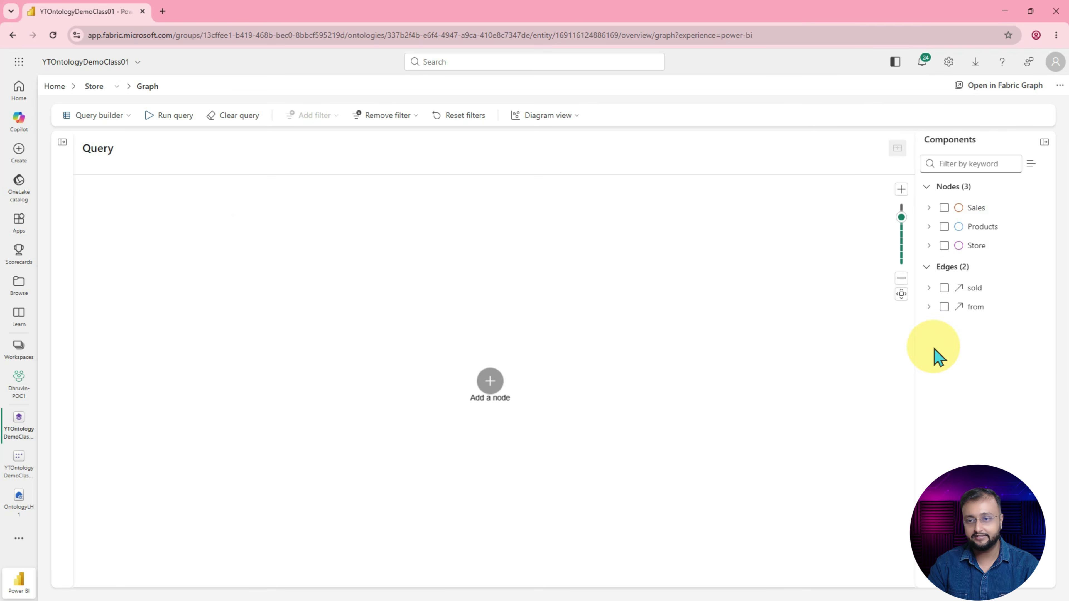
Step: Add Sales as the query's starting node and connect it to Store through the from edge
left_click(490, 382)
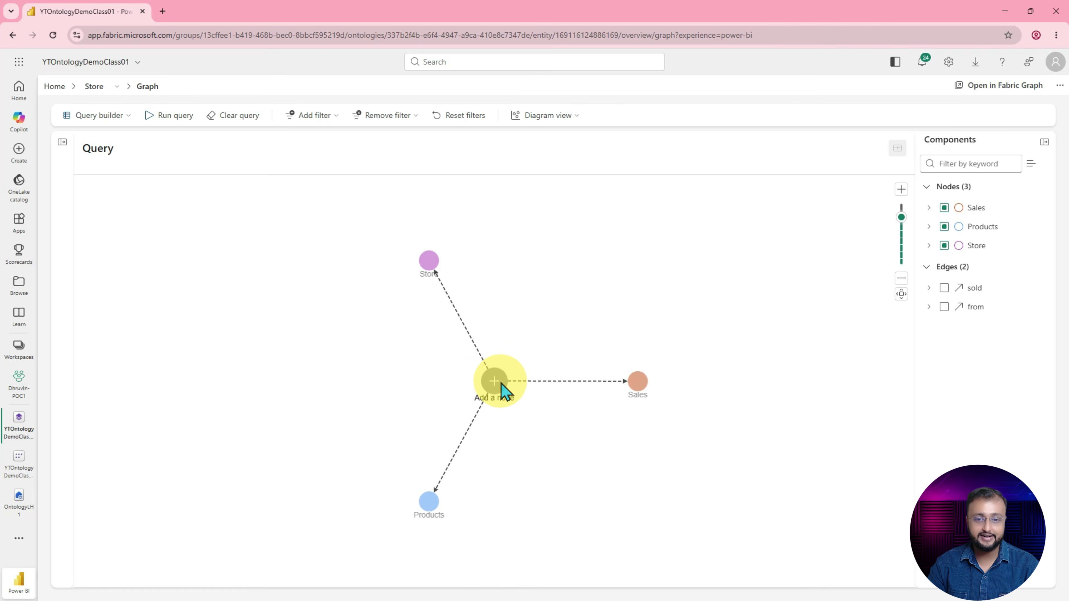
left_click(428, 262)
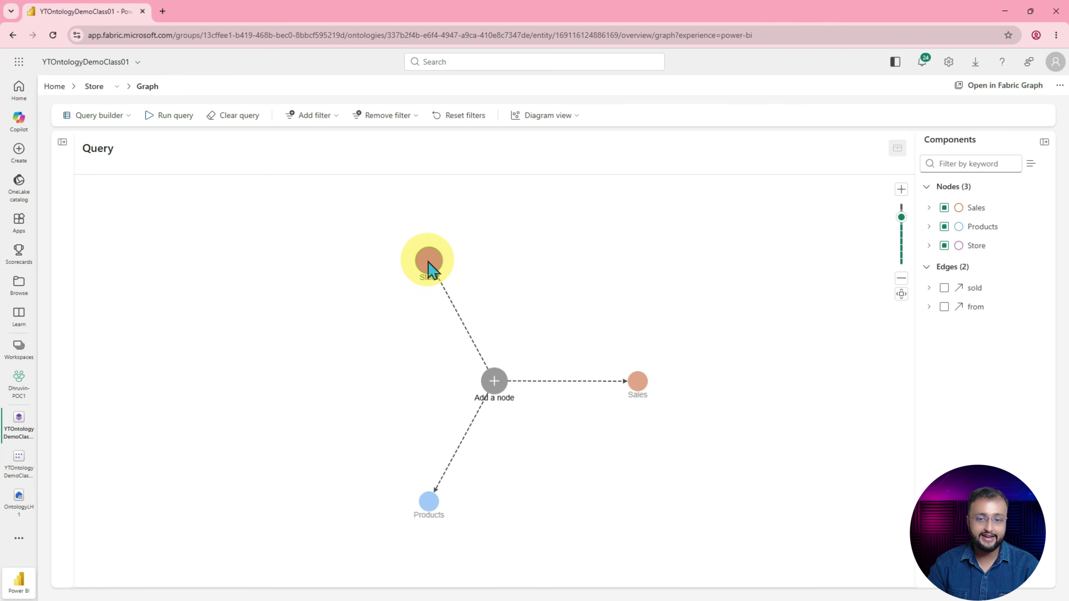
left_click(632, 400)
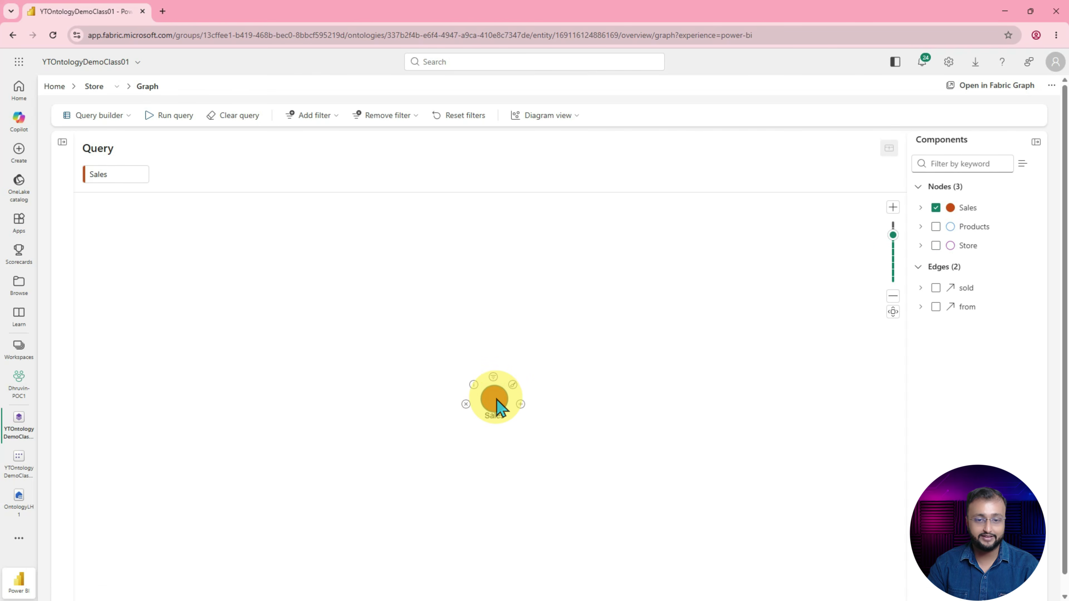
left_click(519, 406)
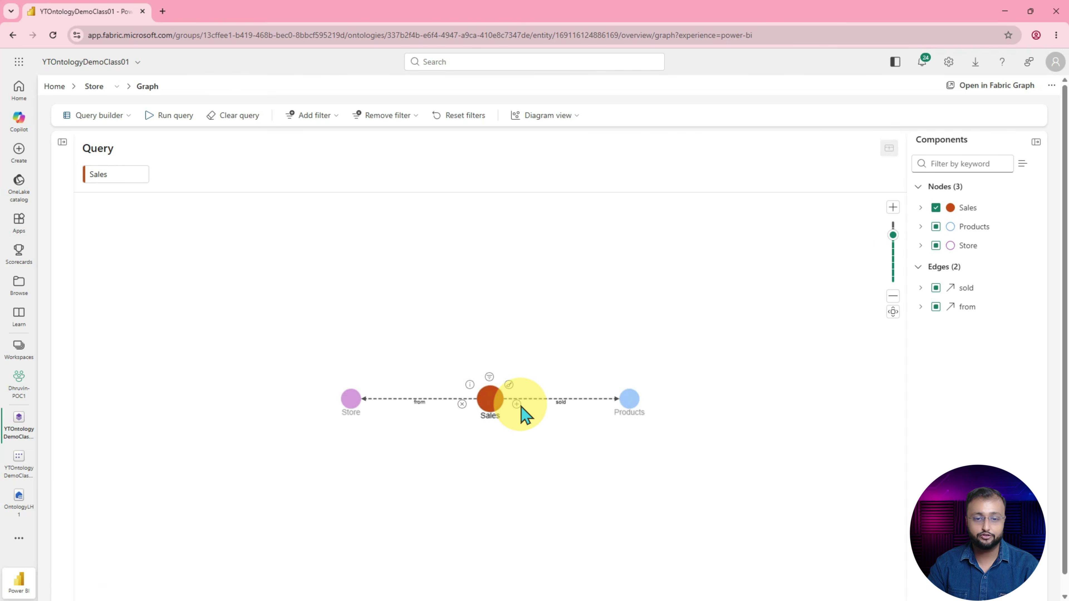
left_click(349, 402)
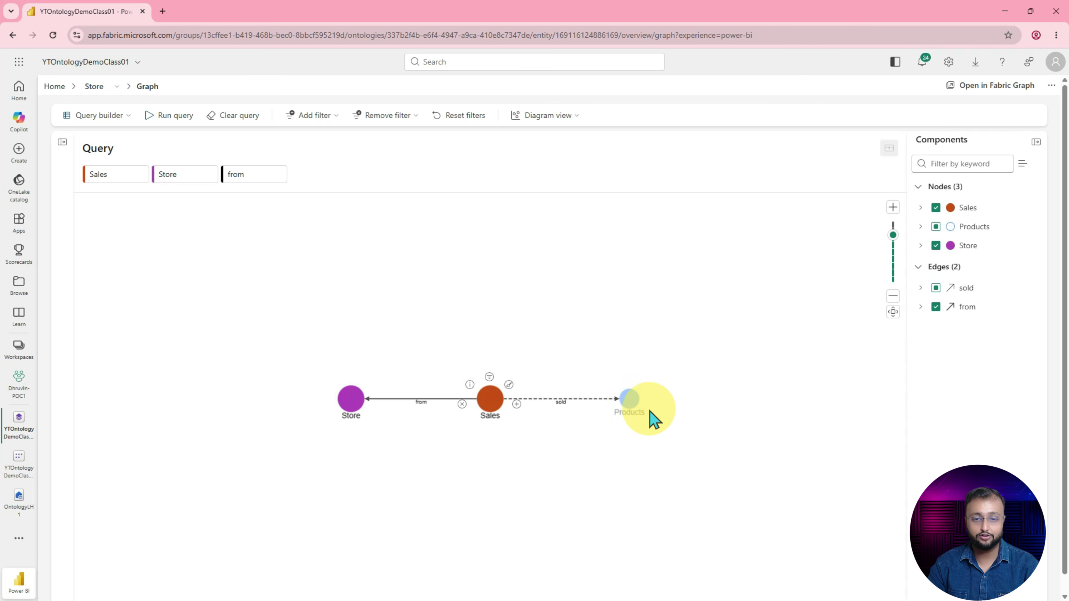
Step: Add Products to the query through the sold edge, run the query and examine the resulting graph of sales, stores and products
left_click(629, 400)
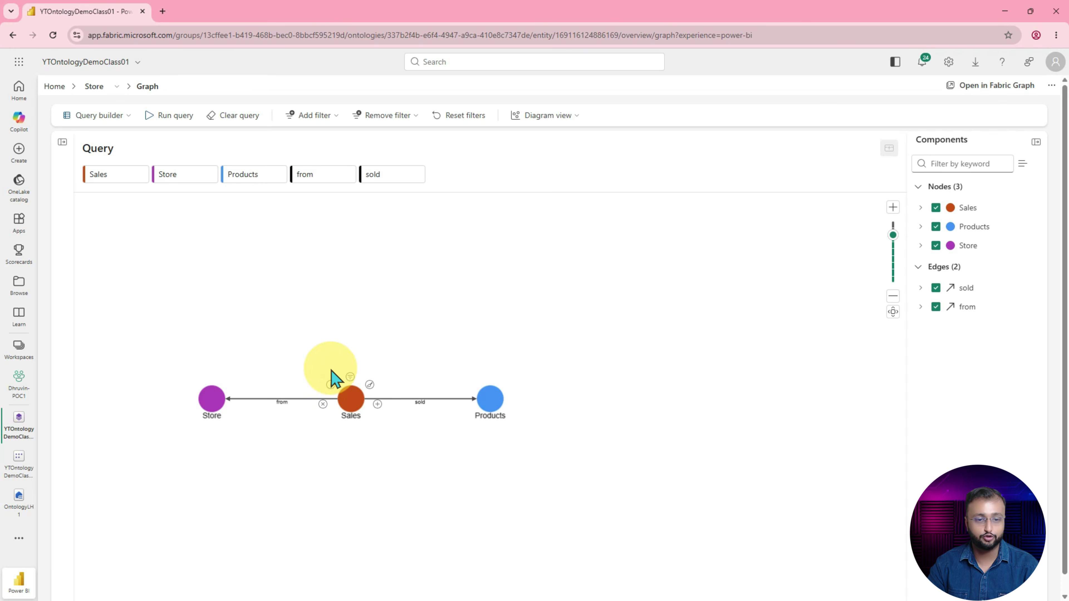
left_click_drag(406, 370, 543, 248)
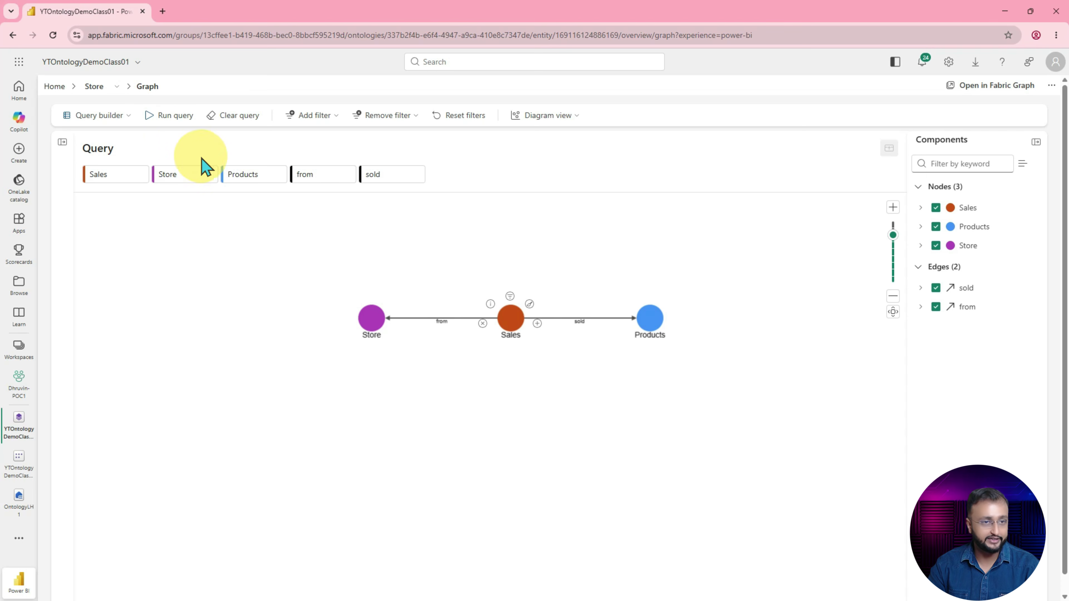
left_click(172, 118)
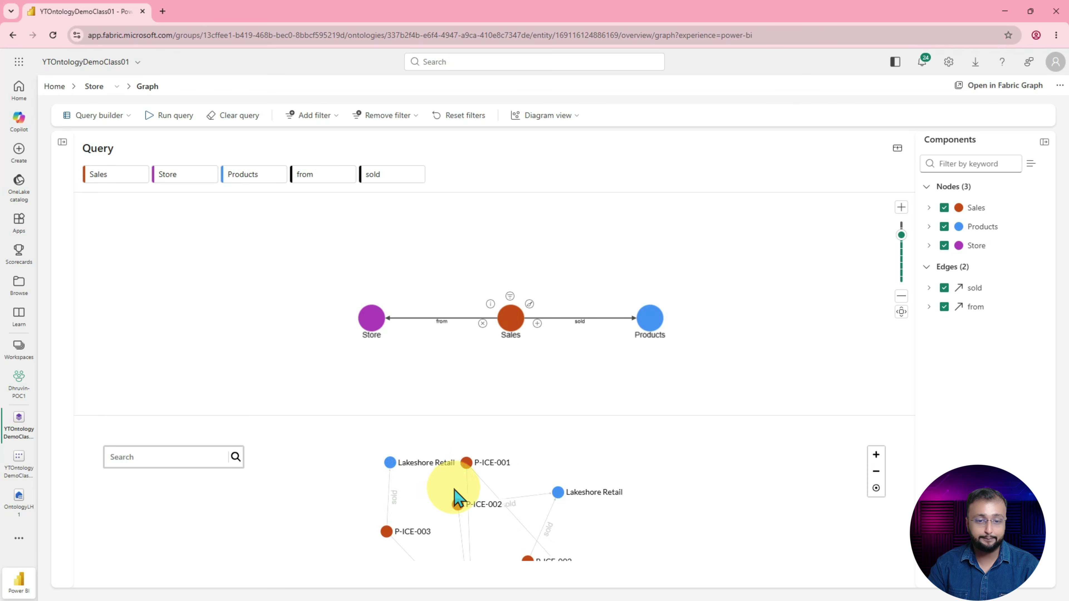
scroll(478, 489, "up", 5)
scroll(615, 465, "down", 3)
scroll(616, 474, "down", 5)
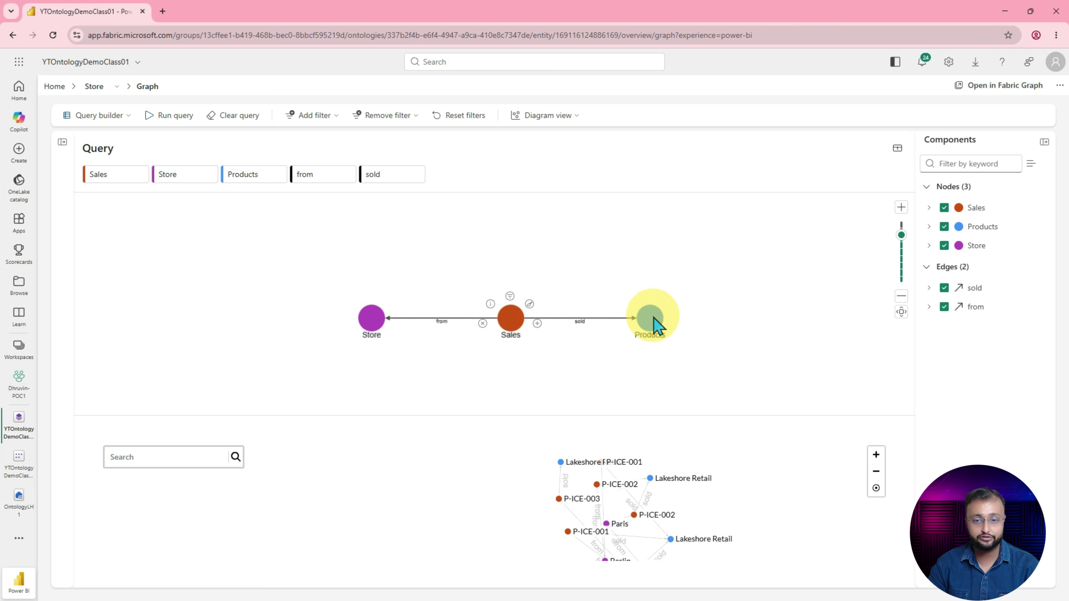
Step: Remove Products from the query, rerun it with only Sales and Store, and examine the resulting instance graph
left_click(622, 323)
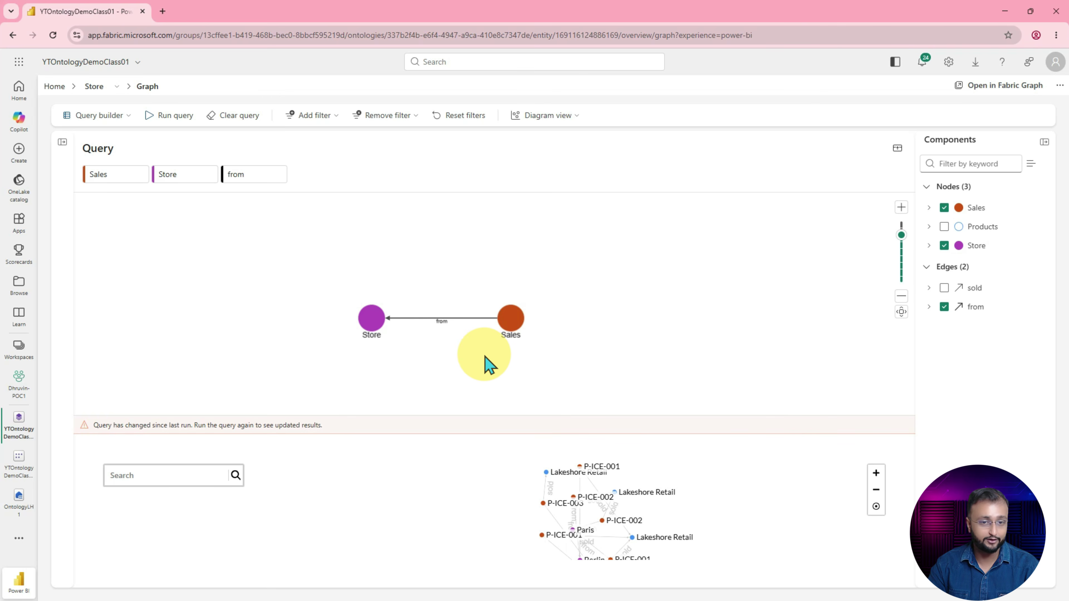
left_click(174, 117)
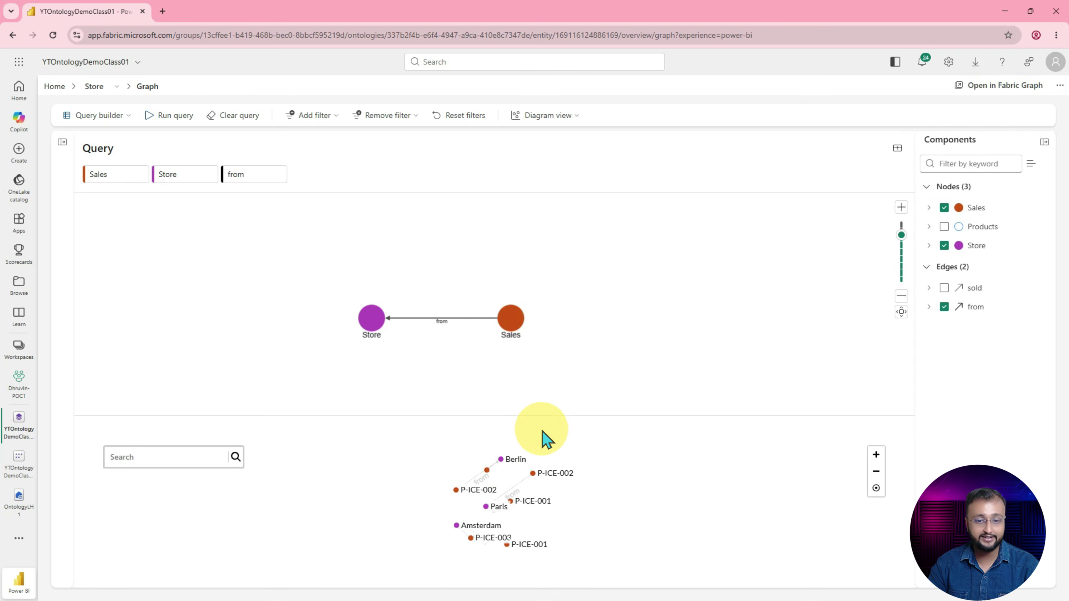
scroll(760, 493, "up", 5)
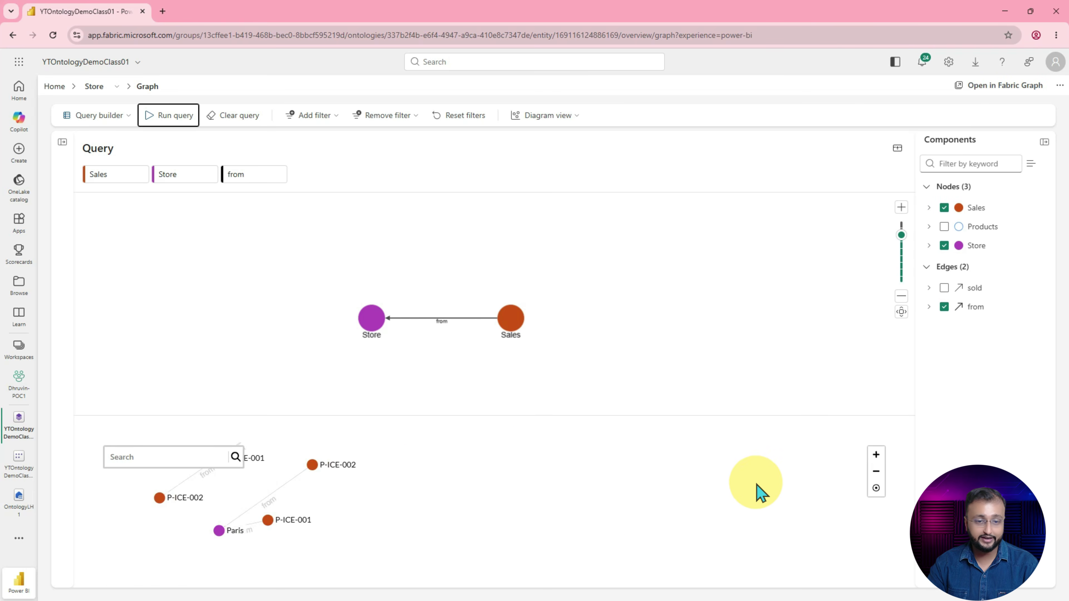
left_click_drag(406, 499, 588, 511)
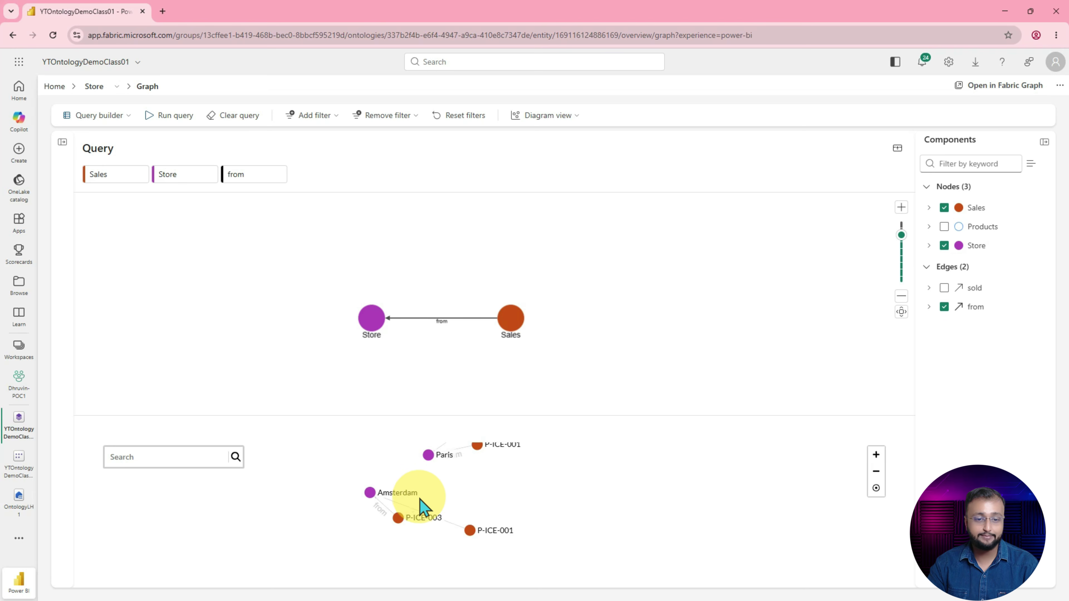
left_click_drag(495, 496, 552, 563)
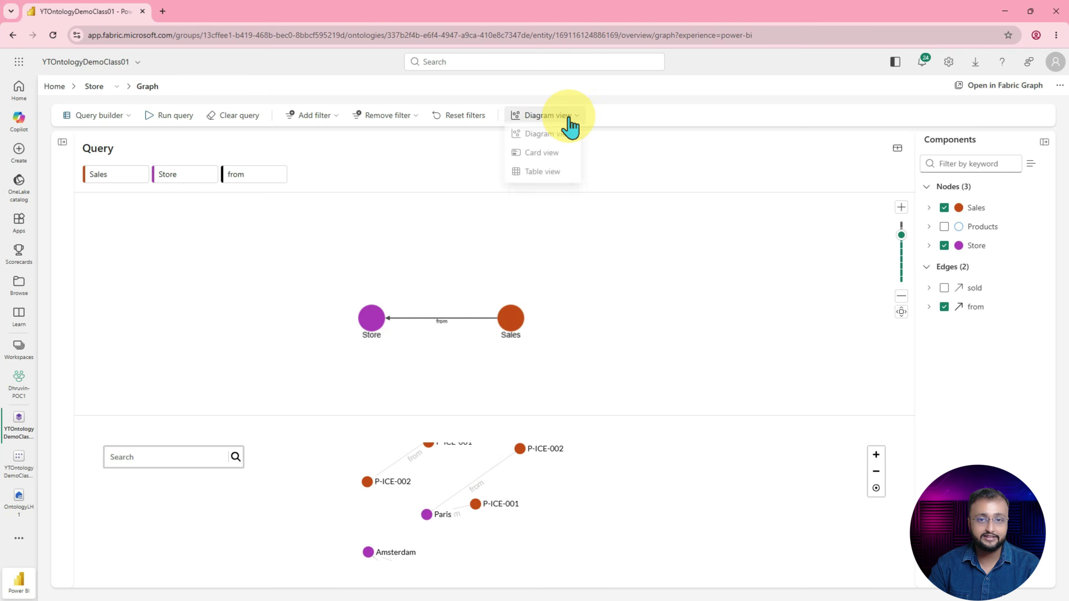
Step: Show the query results as cards and examine the sale records with their store and unit details
left_click(559, 158)
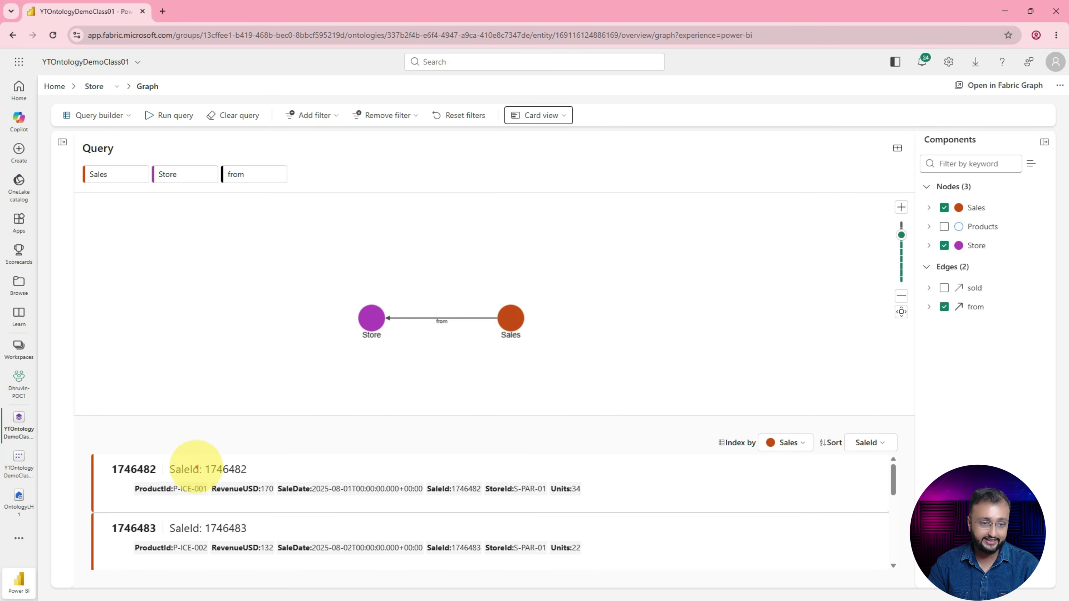
left_click_drag(479, 348, 544, 342)
left_click_drag(361, 357, 391, 348)
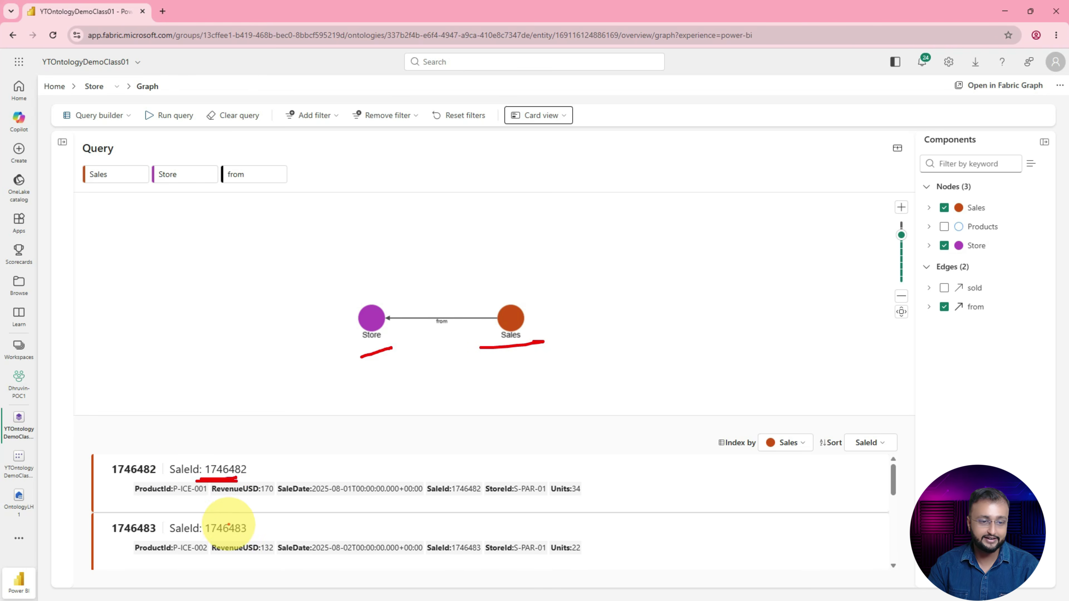
scroll(227, 526, "down", 10)
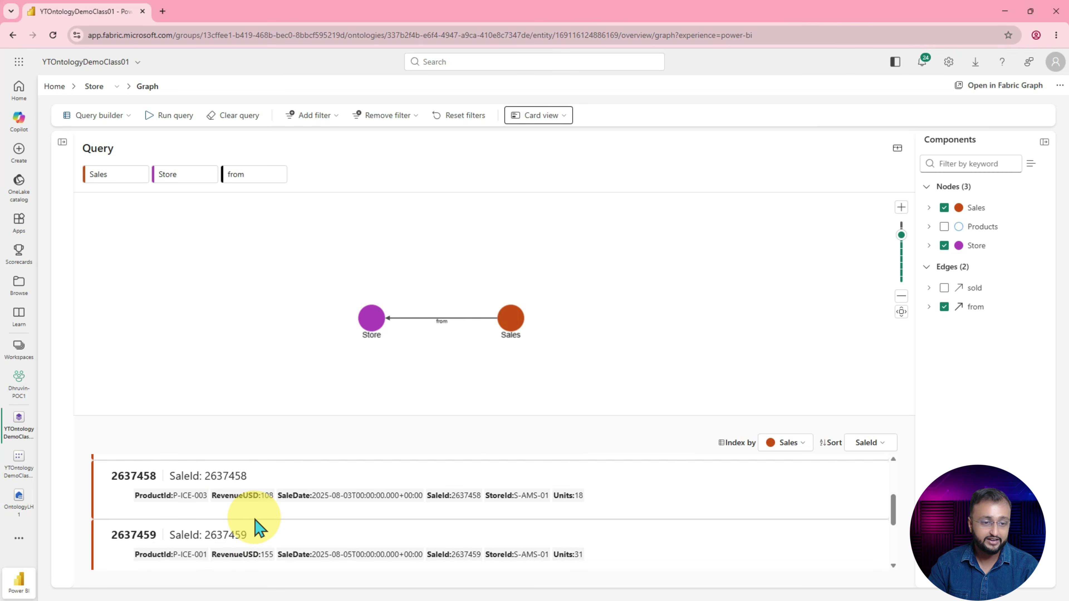
scroll(249, 526, "up", 10)
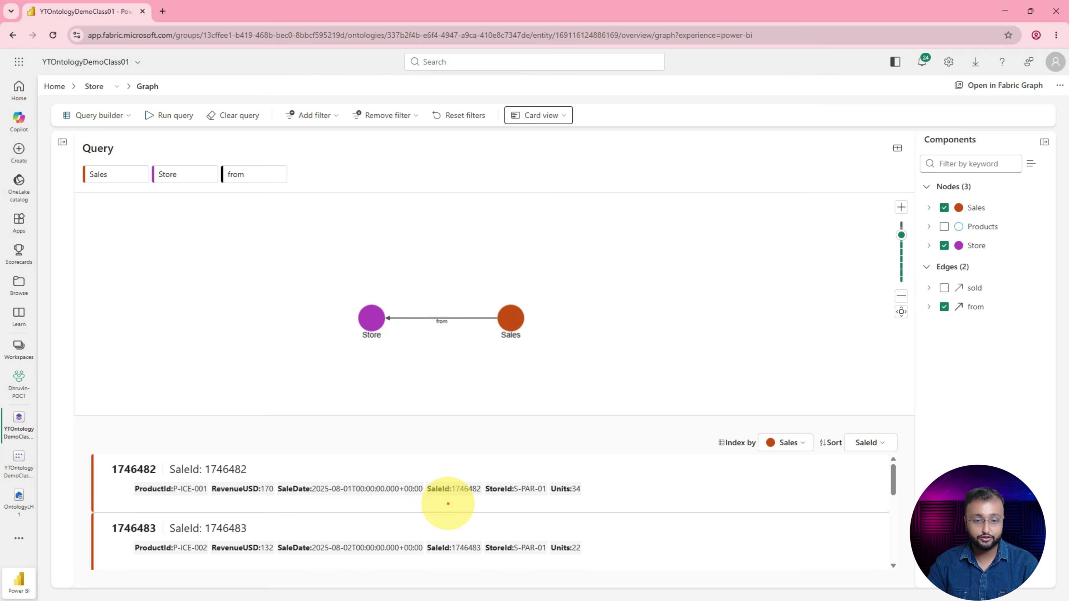
left_click_drag(421, 500, 520, 497)
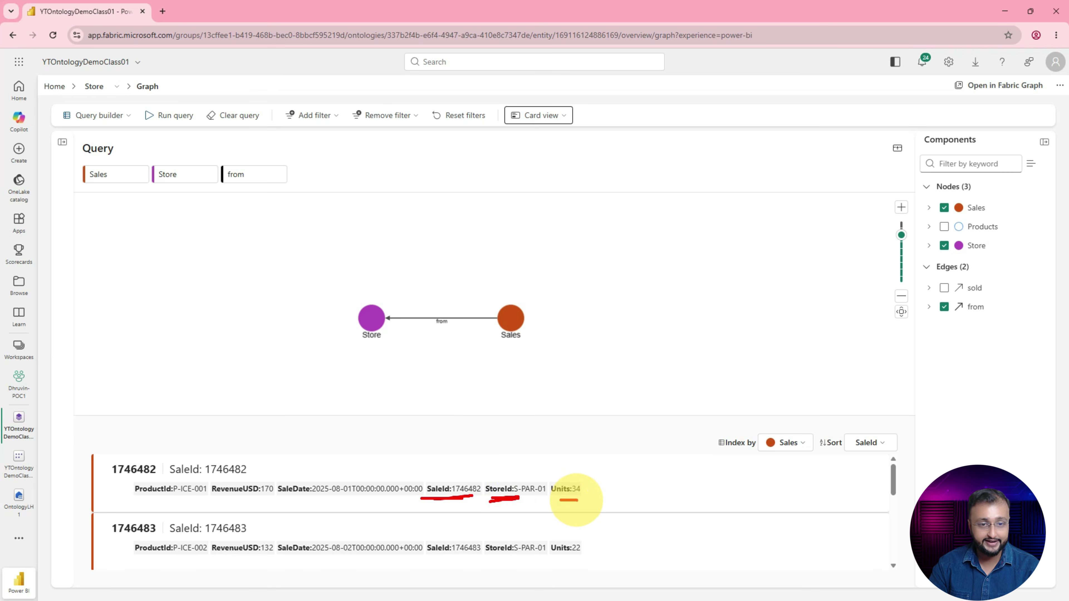
Step: Remove Sales from the query and run it for the Store node alone
left_click(370, 322)
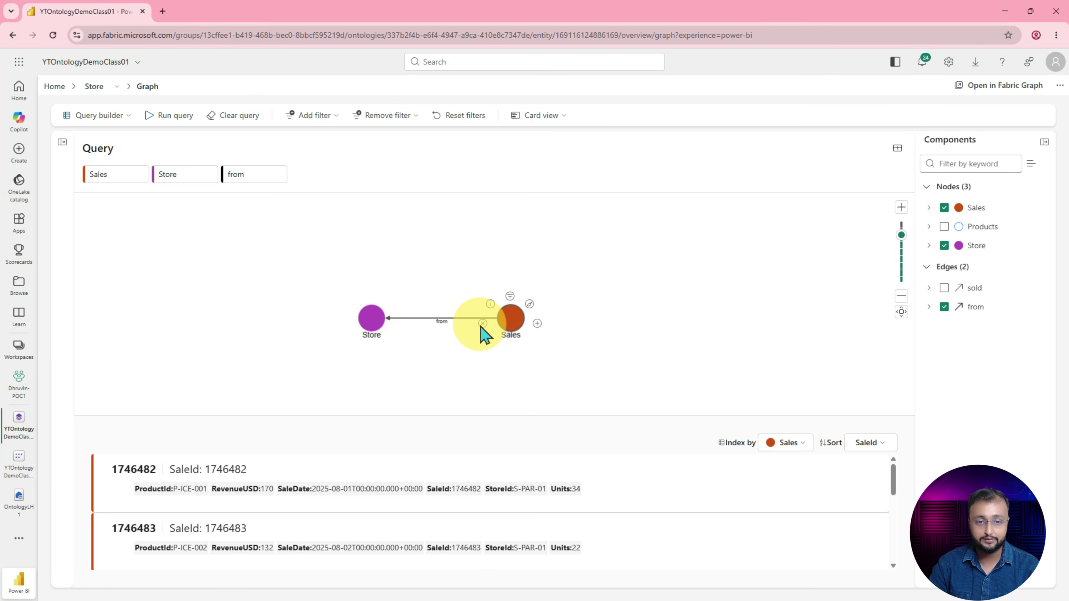
left_click(482, 323)
left_click_drag(372, 321, 445, 275)
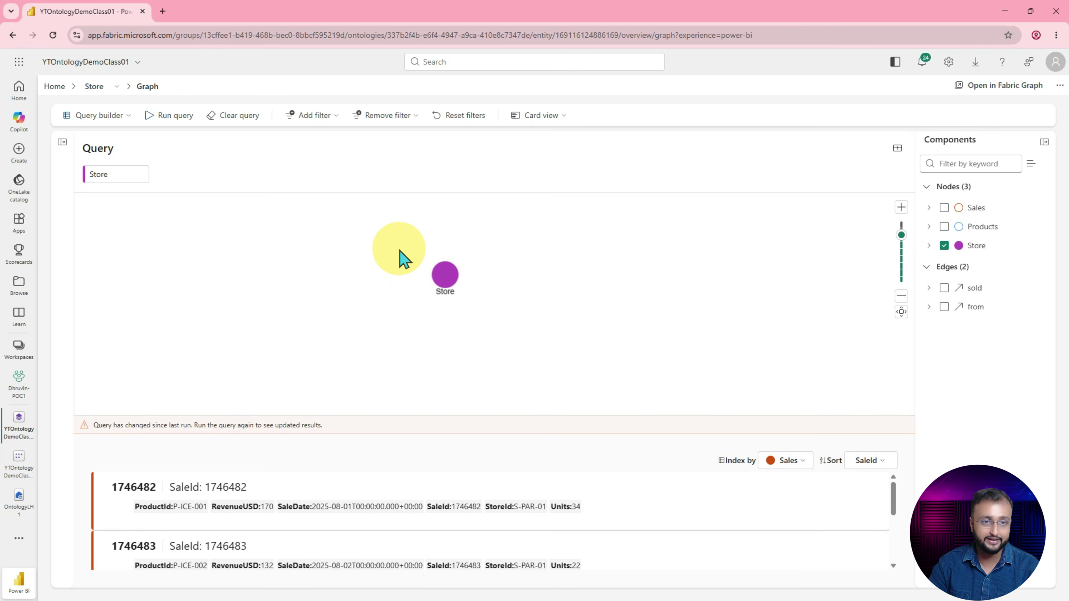
left_click(164, 118)
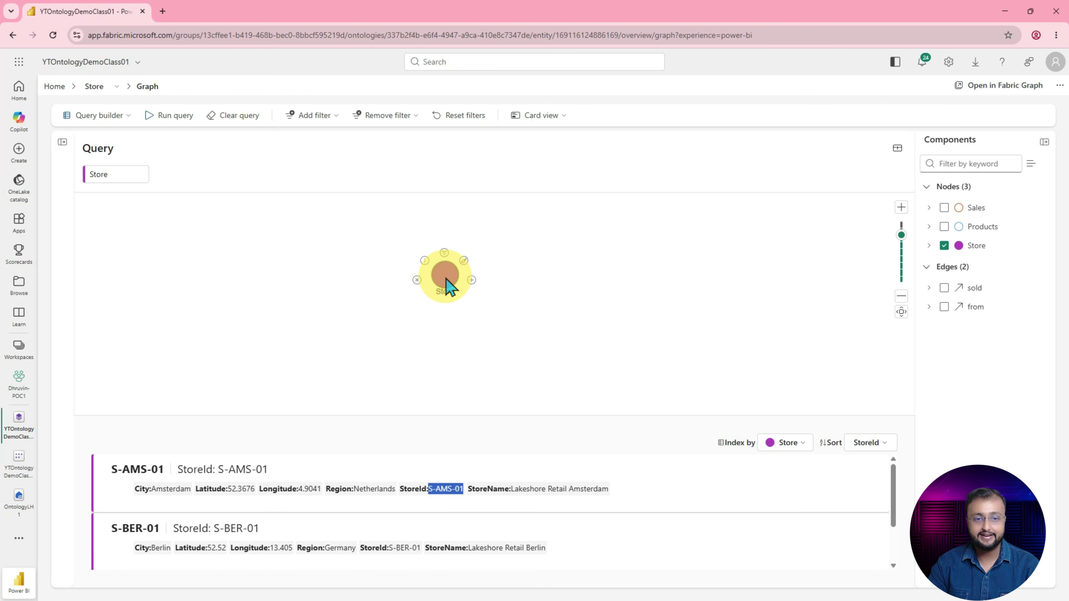
Step: Connect Sales back to Store, filter Store to StoreId = S-AMS-01, and run the query
left_click(472, 280)
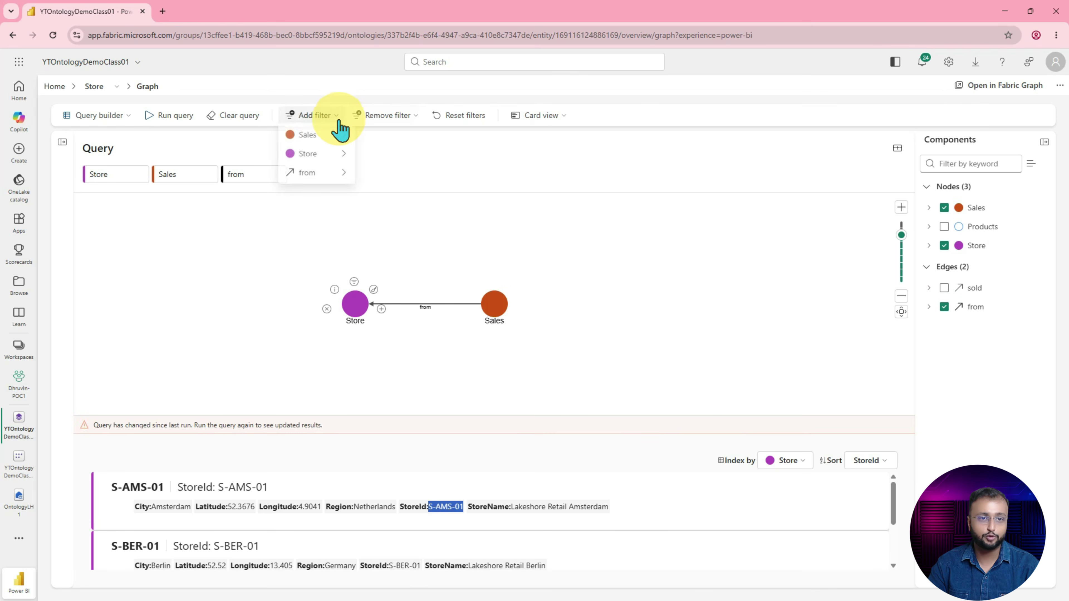
left_click(345, 160)
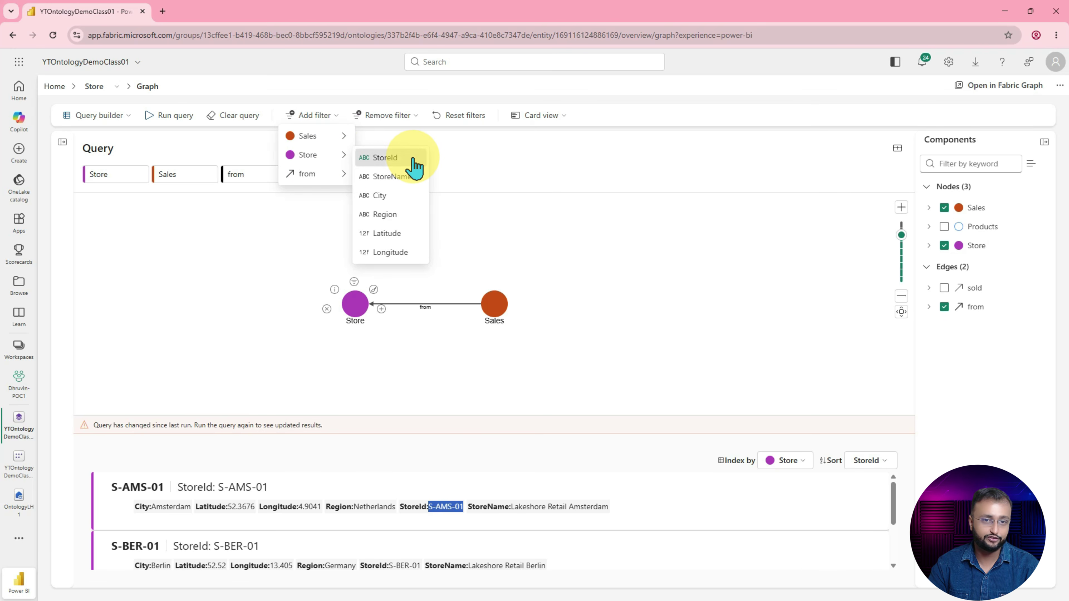
left_click(413, 165)
left_click(573, 358)
type("S-AMS-01")
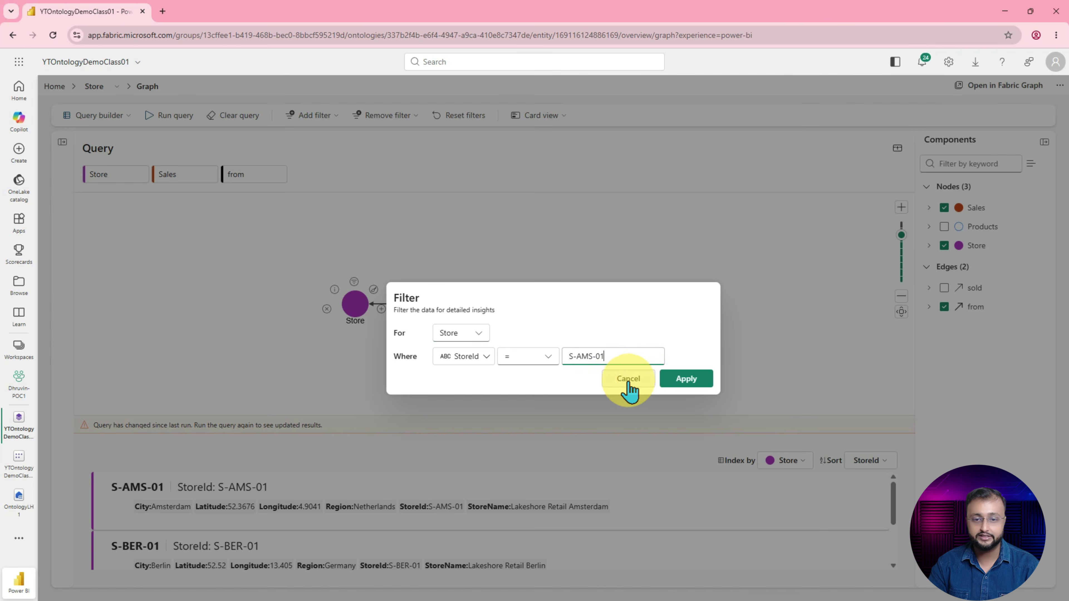
left_click(686, 382)
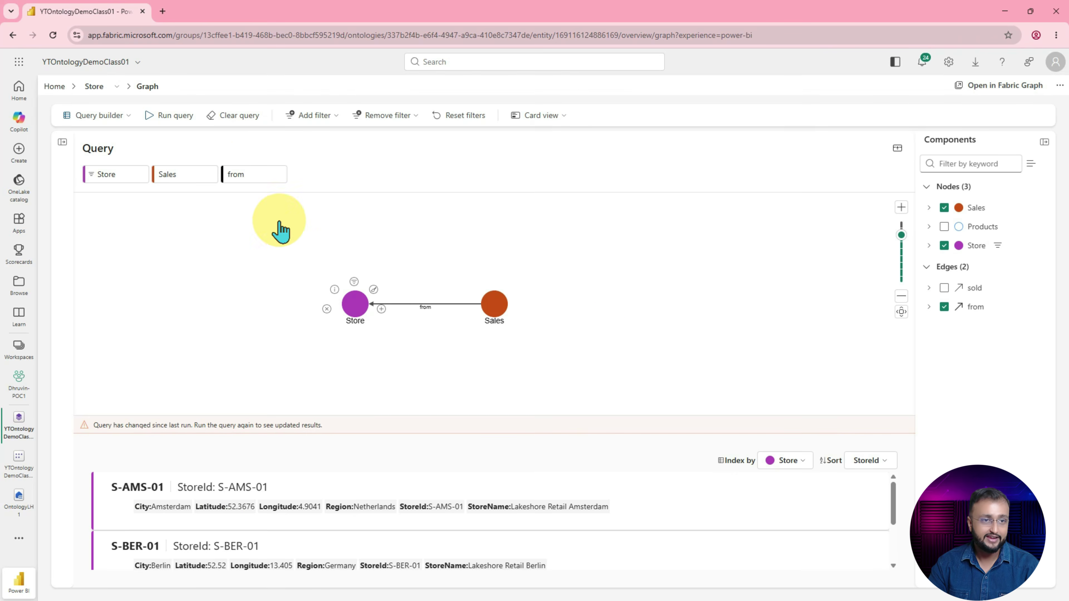
left_click(165, 119)
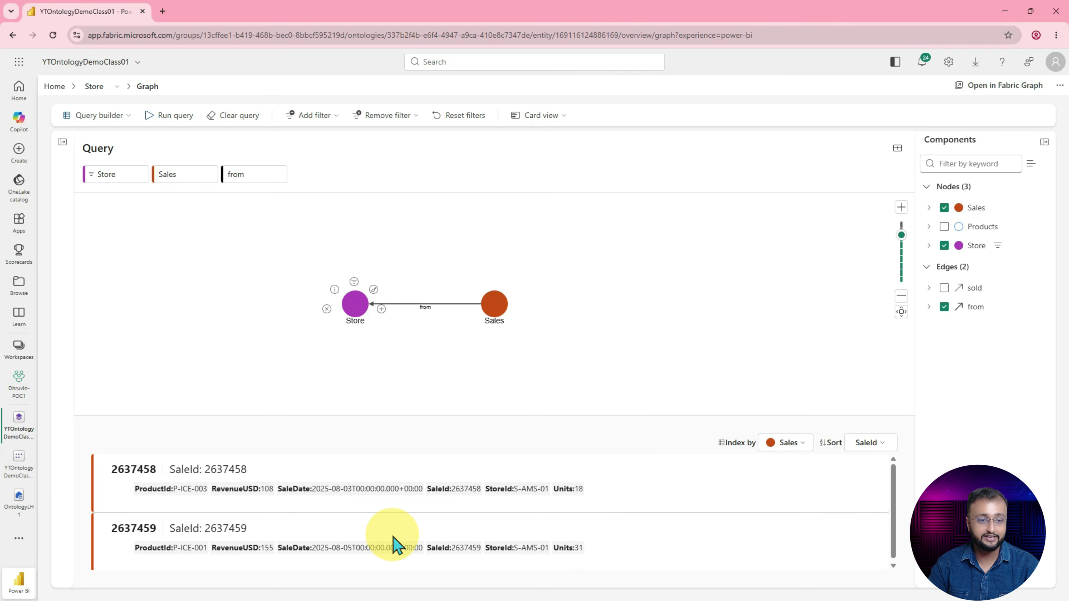
scroll(233, 524, "down", 1)
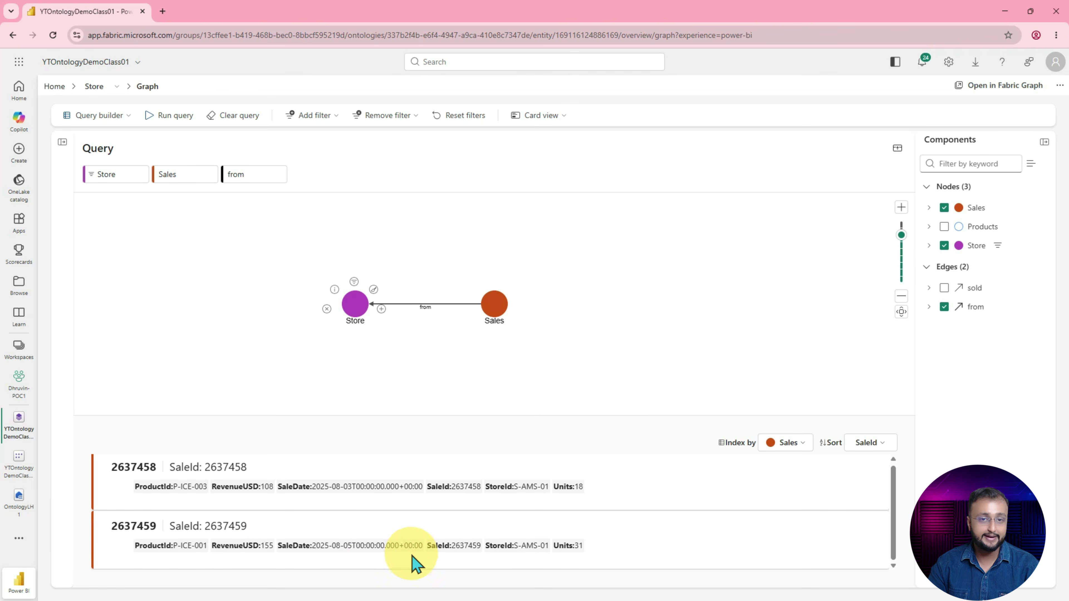
Step: Show the filtered results as a diagram, followed by the table view
left_click(566, 122)
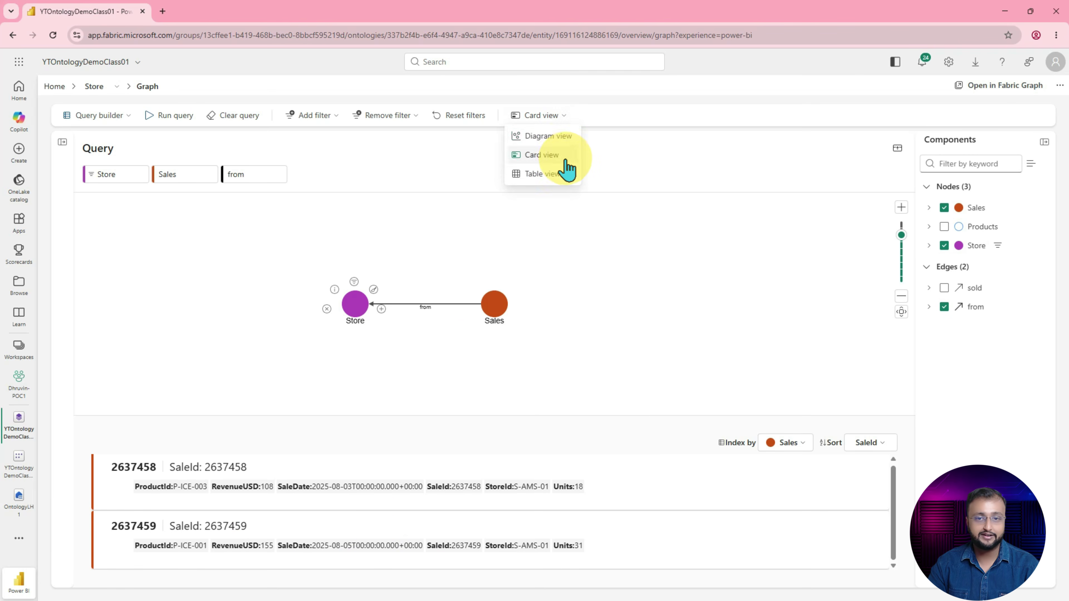
left_click(566, 138)
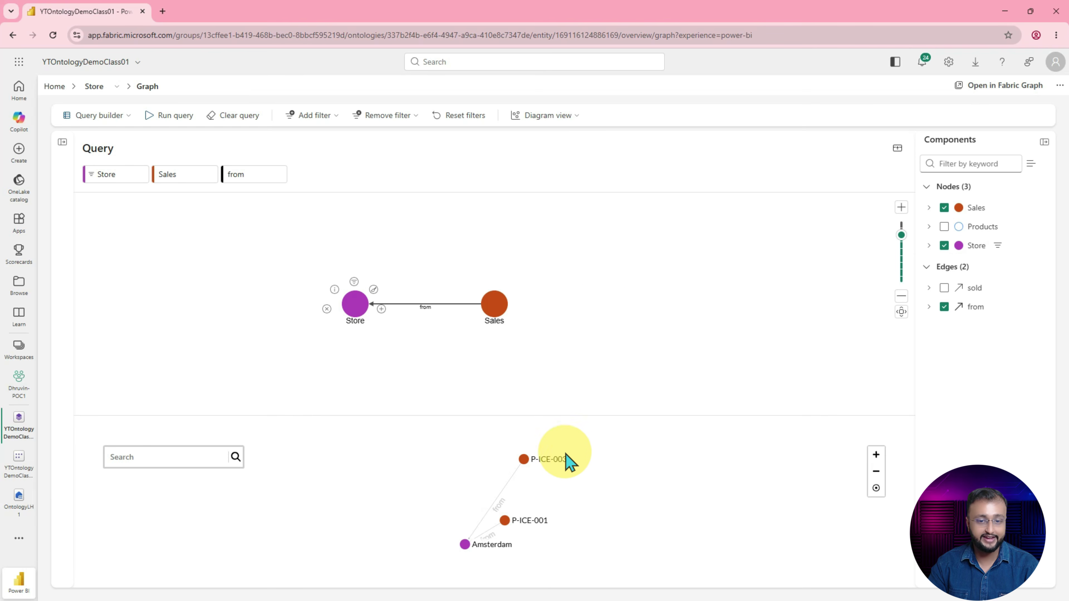
left_click(564, 118)
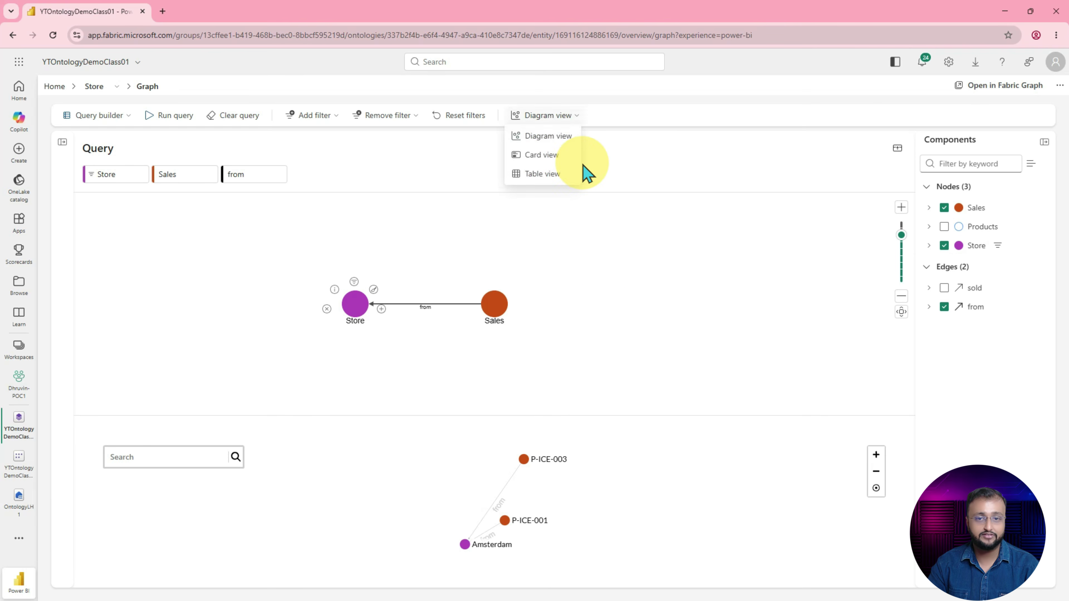
left_click(555, 175)
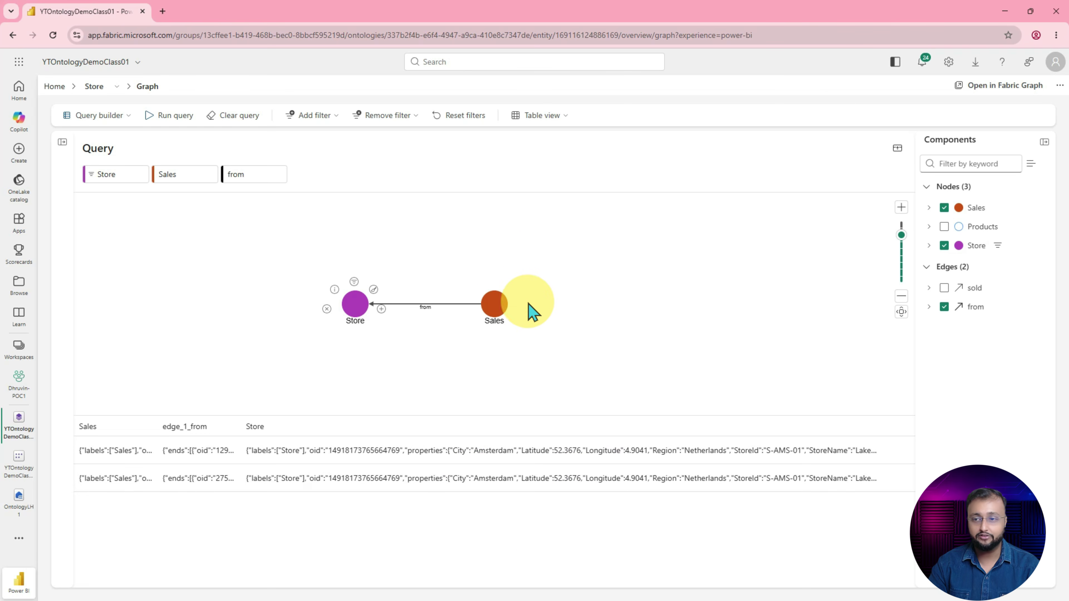
Step: Add the Products node and the sold edge to the query, and spread the nodes apart in the query diagram
left_click(943, 227)
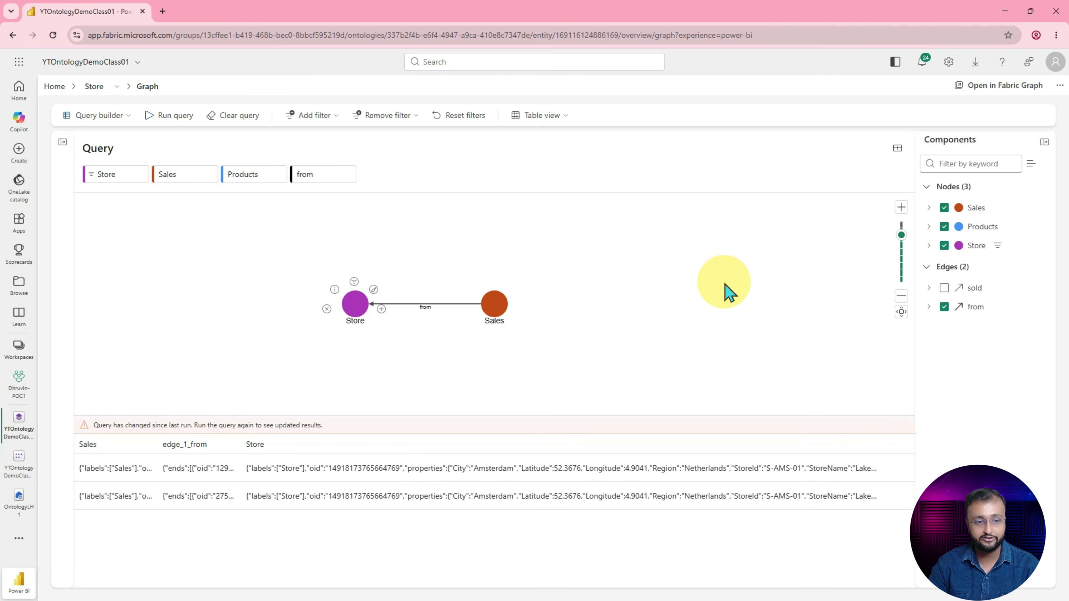
left_click(497, 306)
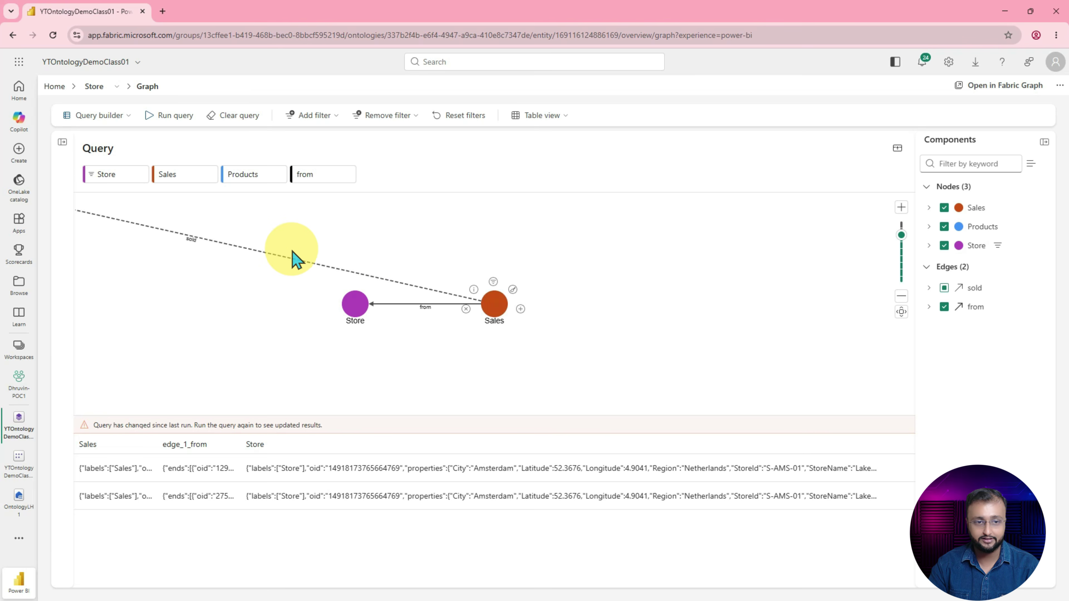
left_click_drag(257, 259, 580, 329)
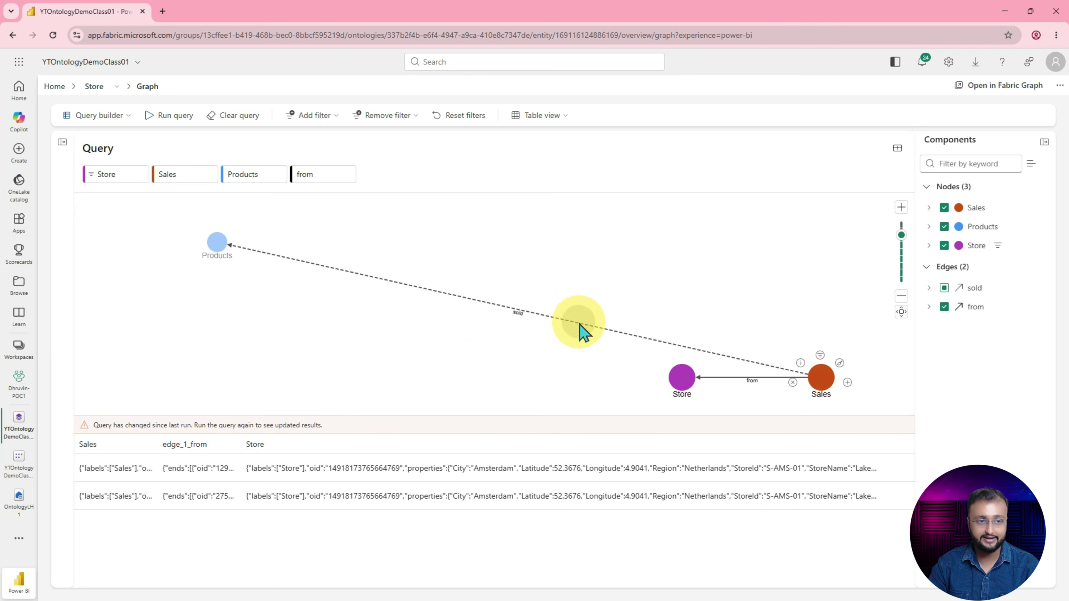
left_click_drag(195, 246, 840, 276)
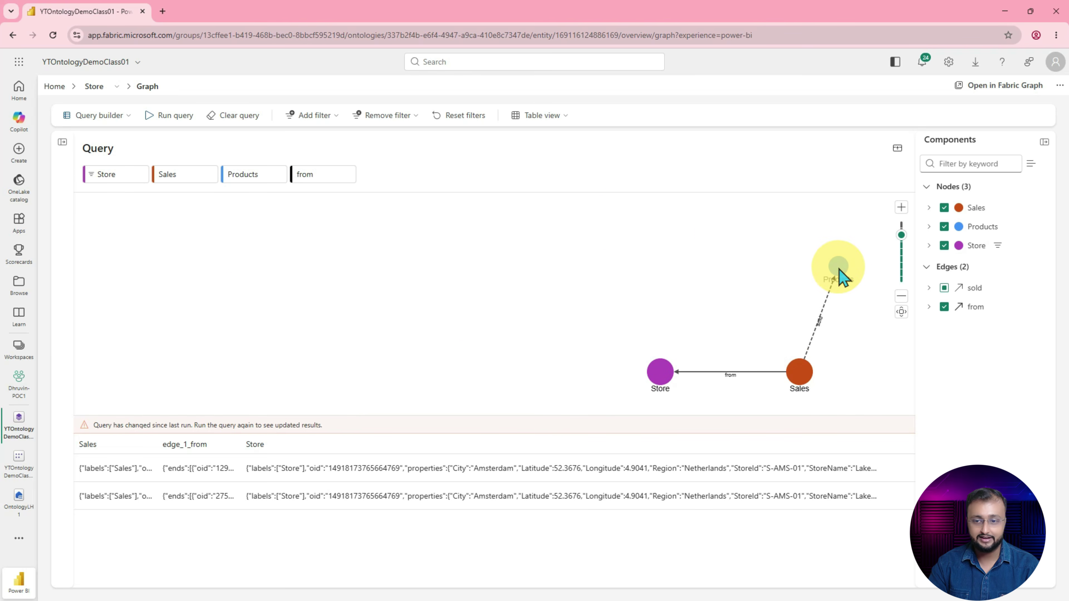
left_click_drag(797, 381, 590, 254)
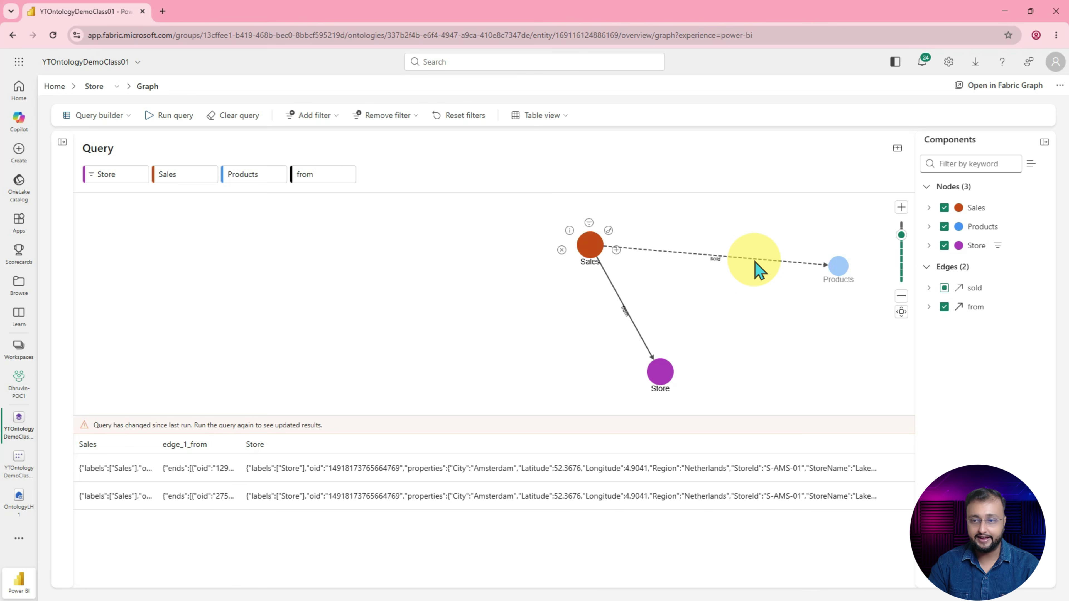
left_click(945, 289)
left_click(945, 289)
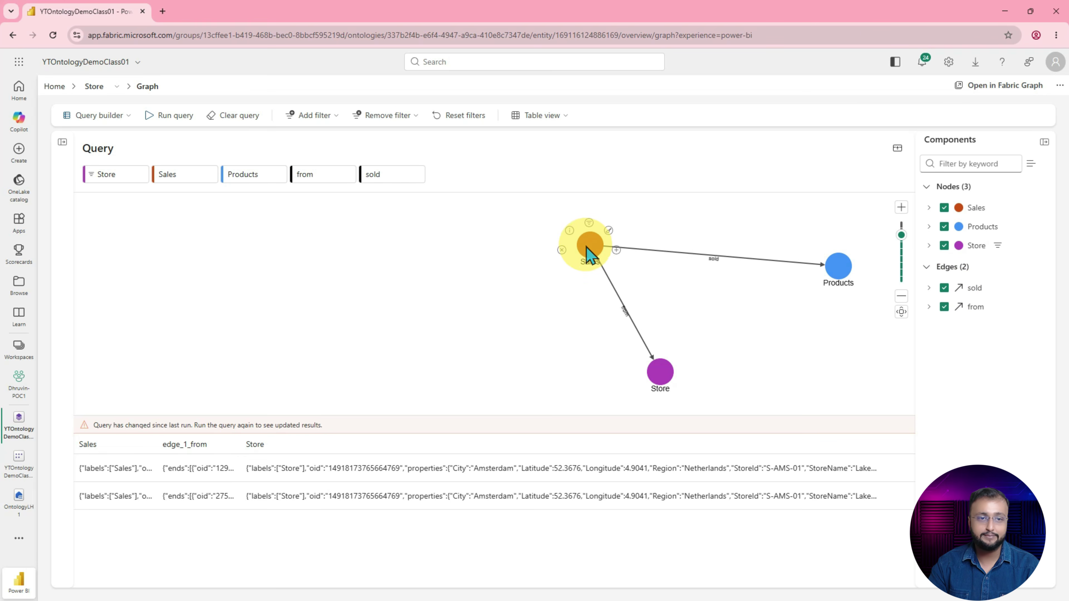
Step: Reset the query's filters to clear the StoreId filter on the Store node
left_click(413, 119)
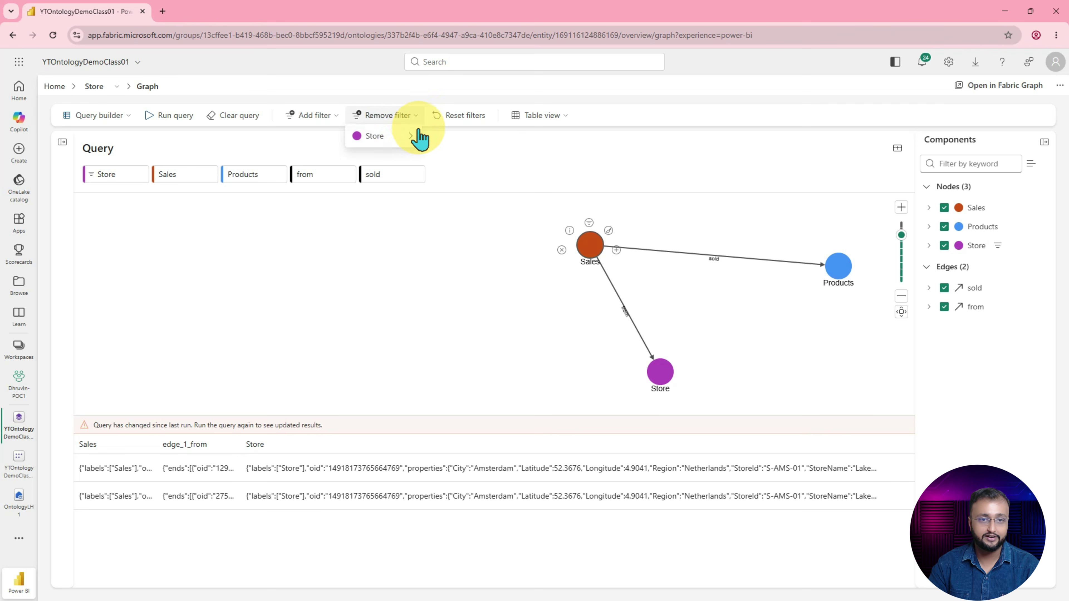
left_click(315, 121)
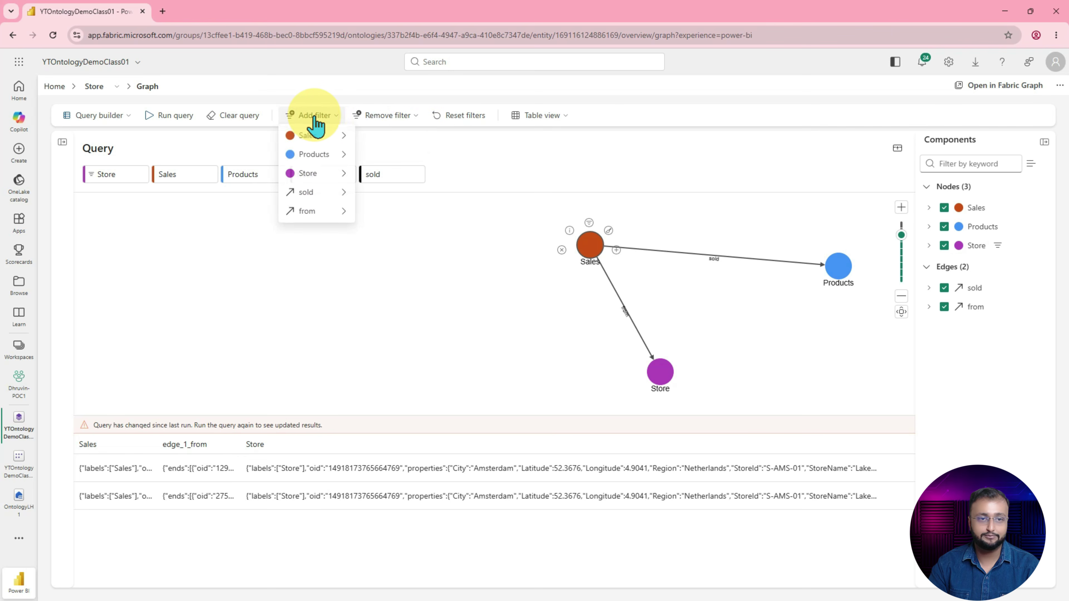
left_click(398, 125)
left_click(451, 125)
Step: Filter the Sales node to RevenueUSD >= 150 and run the query
left_click(336, 119)
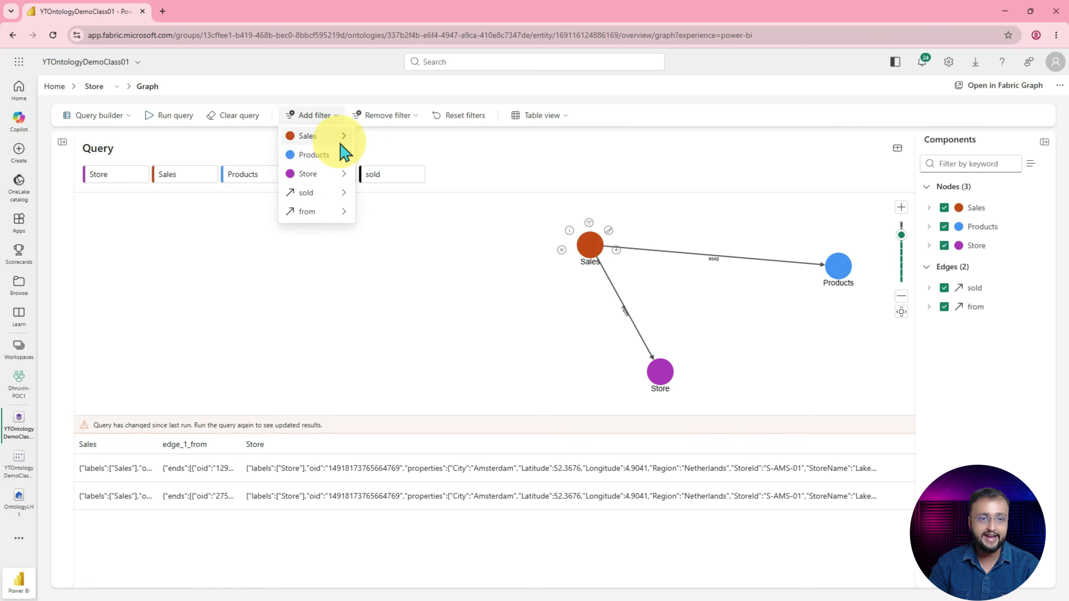
mouse_move(342, 141)
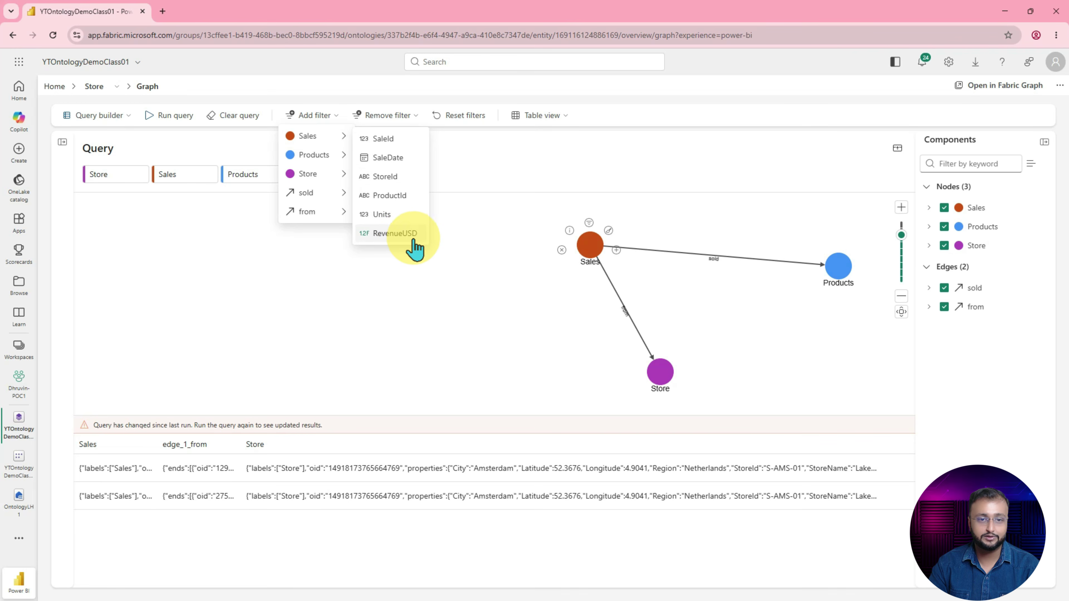
left_click(401, 236)
left_click(535, 357)
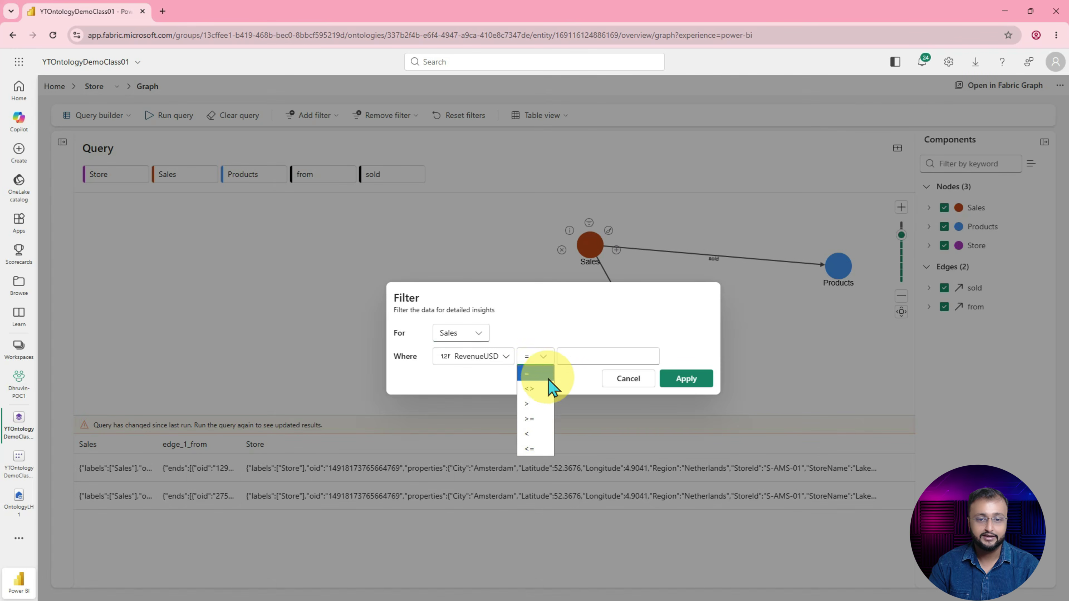
left_click(538, 419)
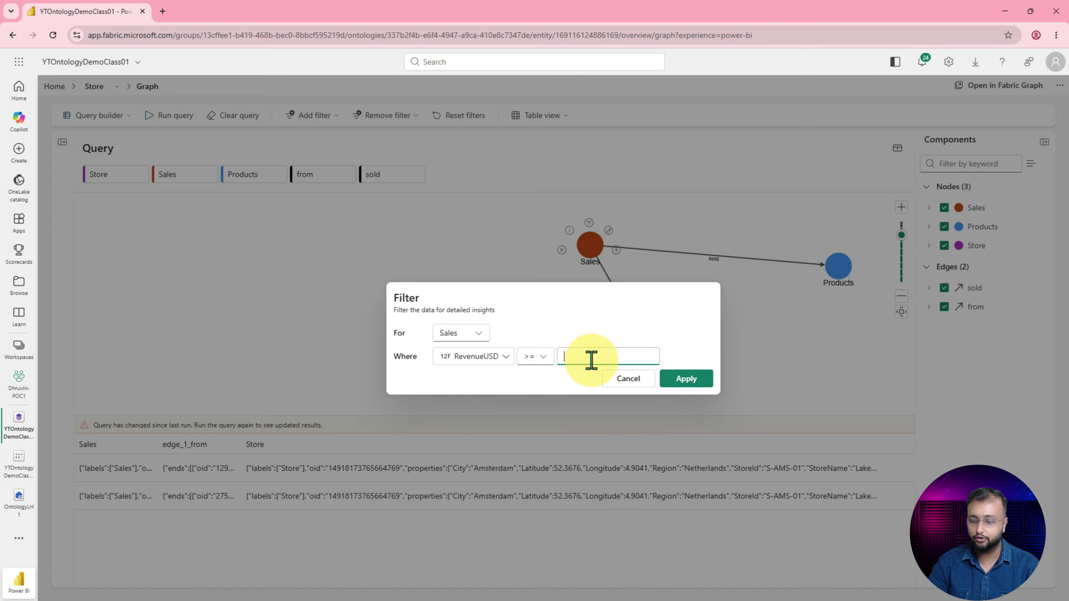
left_click(591, 360)
type("150")
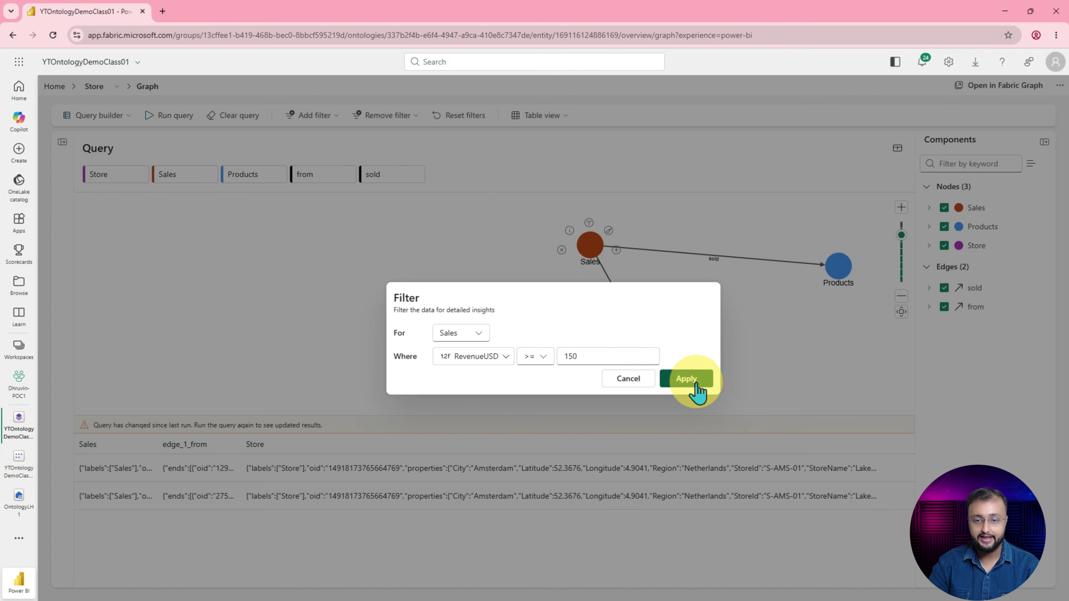
left_click(686, 381)
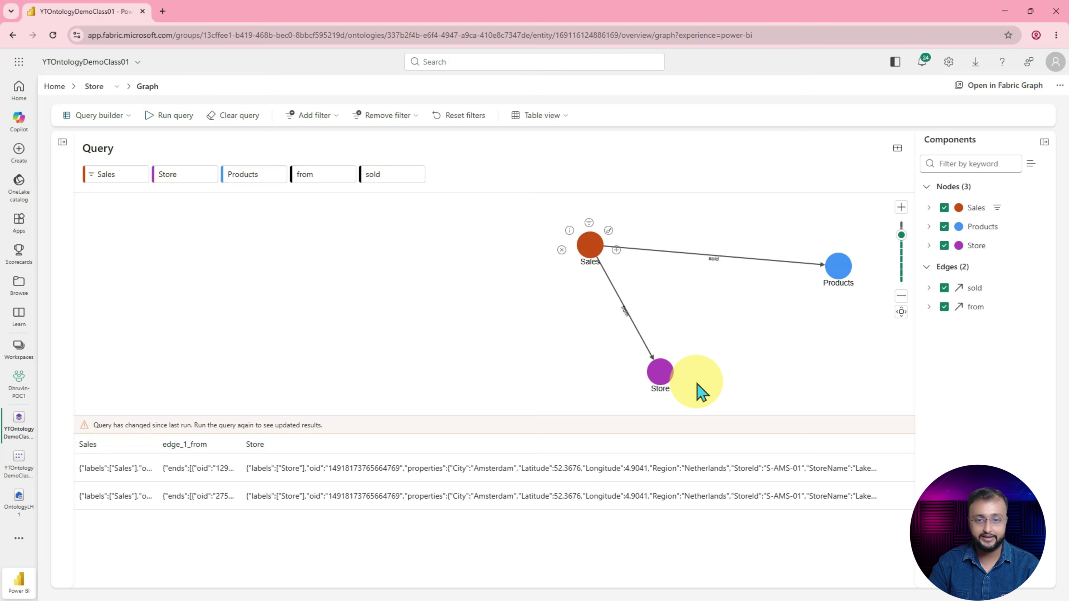
left_click(169, 121)
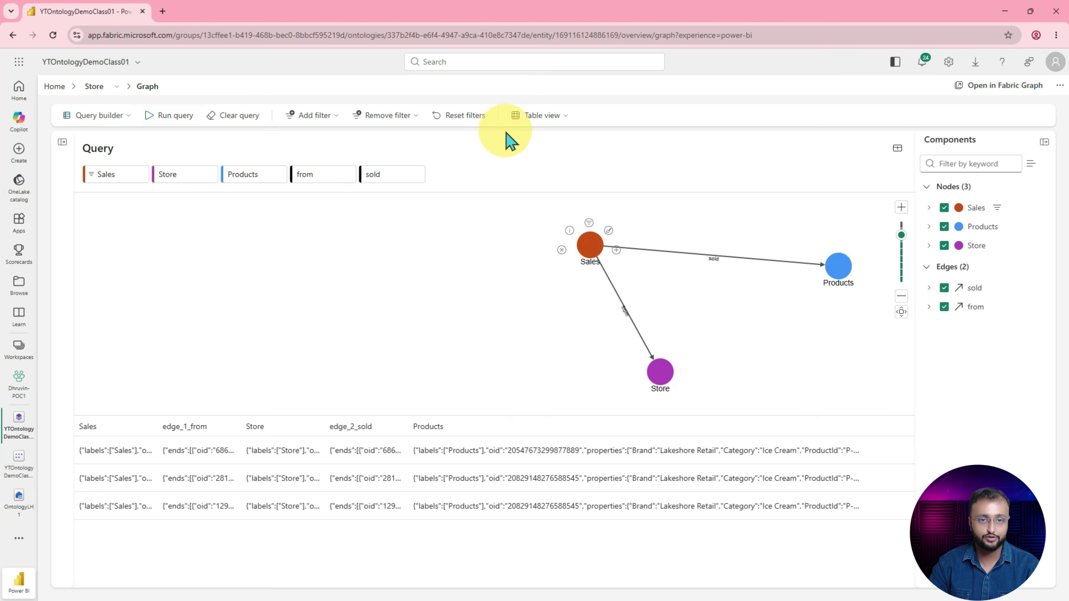
Step: Show the query results as cards and examine the revenue, product and store of each sale
left_click(545, 118)
left_click(562, 157)
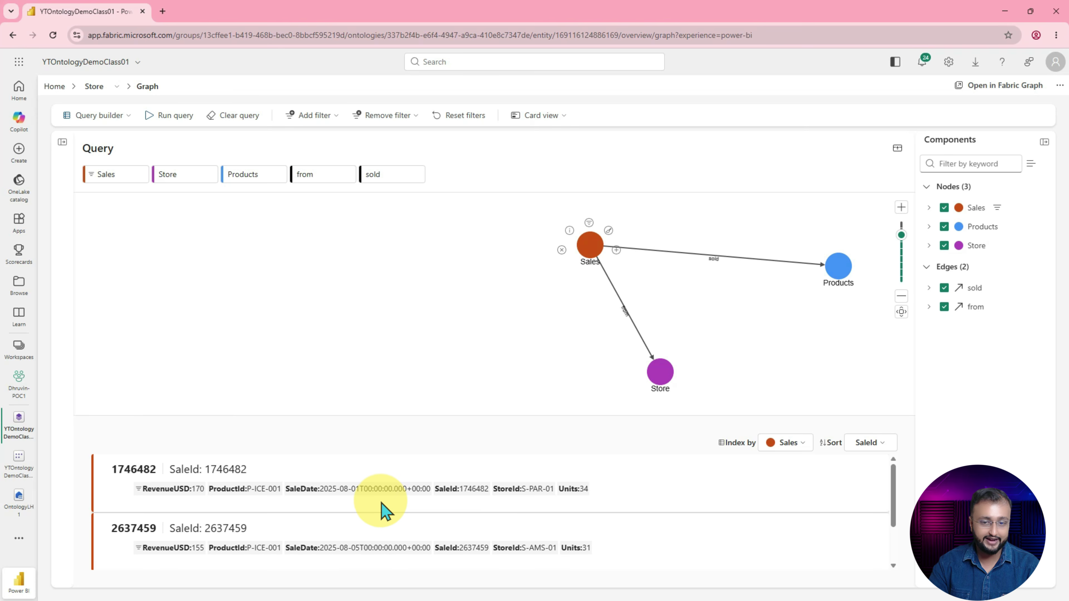
scroll(384, 511, "down", 1)
scroll(384, 511, "down", 1)
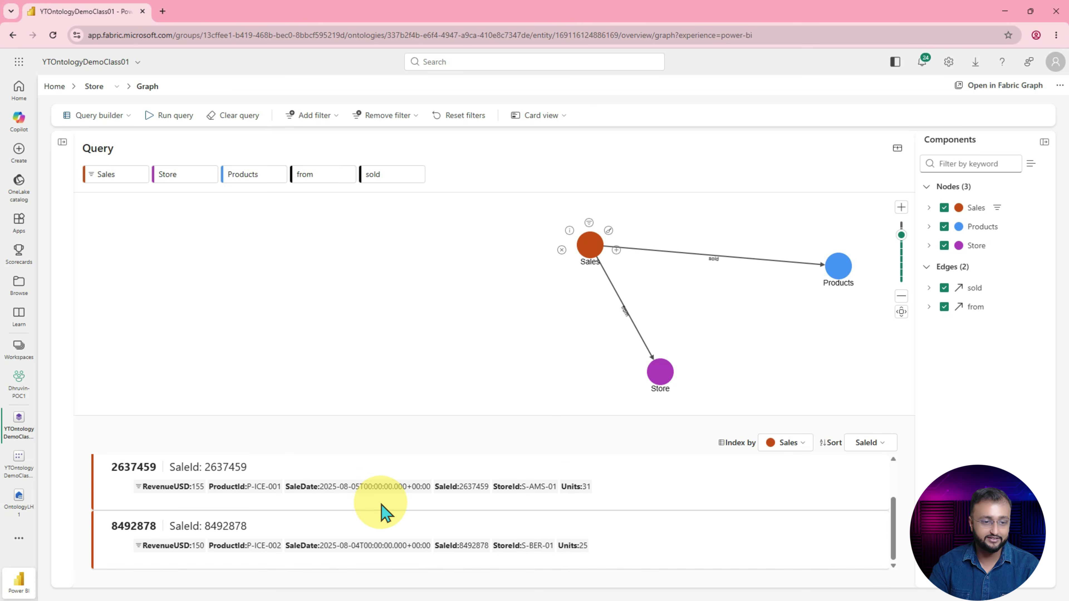
scroll(384, 511, "up", 2)
scroll(383, 510, "down", 2)
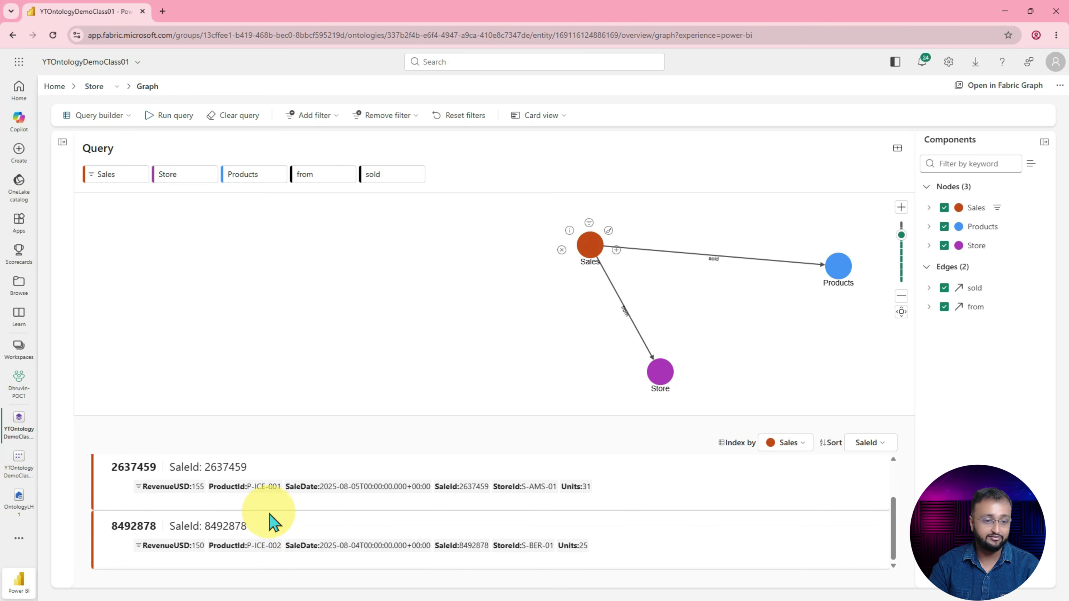
scroll(230, 543, "up", 2)
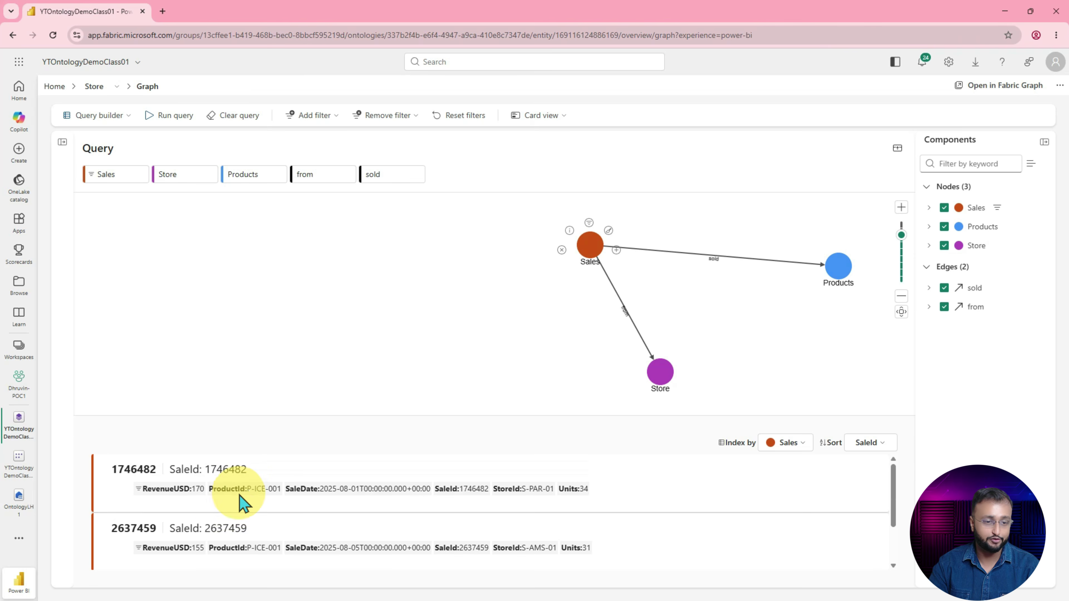
scroll(253, 516, "down", 2)
scroll(284, 573, "up", 2)
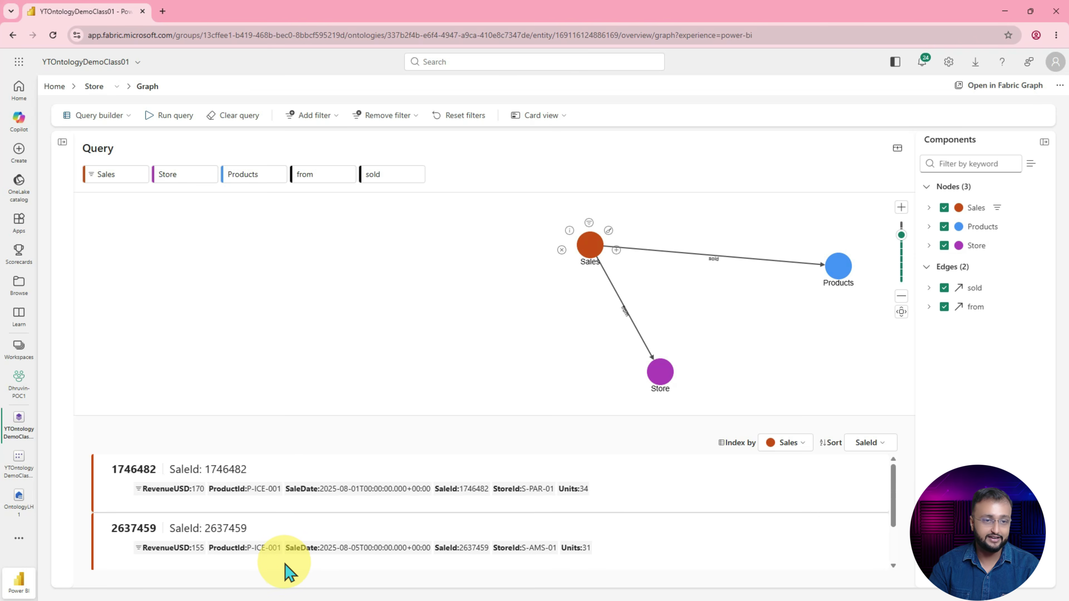
Step: Show the query results as a diagram and inspect the links between sales, stores and products
left_click(542, 115)
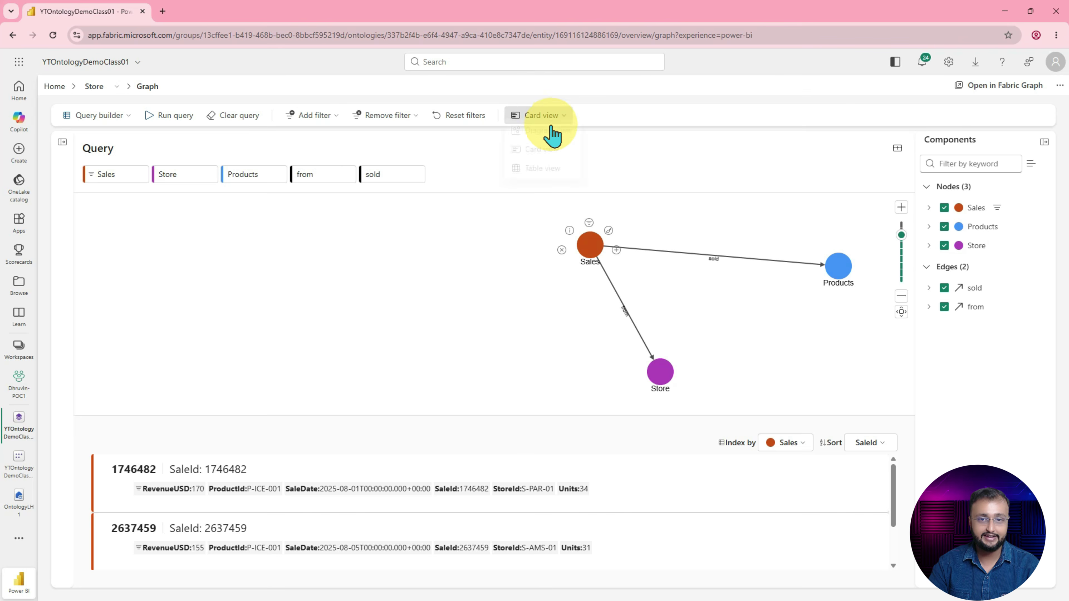
left_click(550, 137)
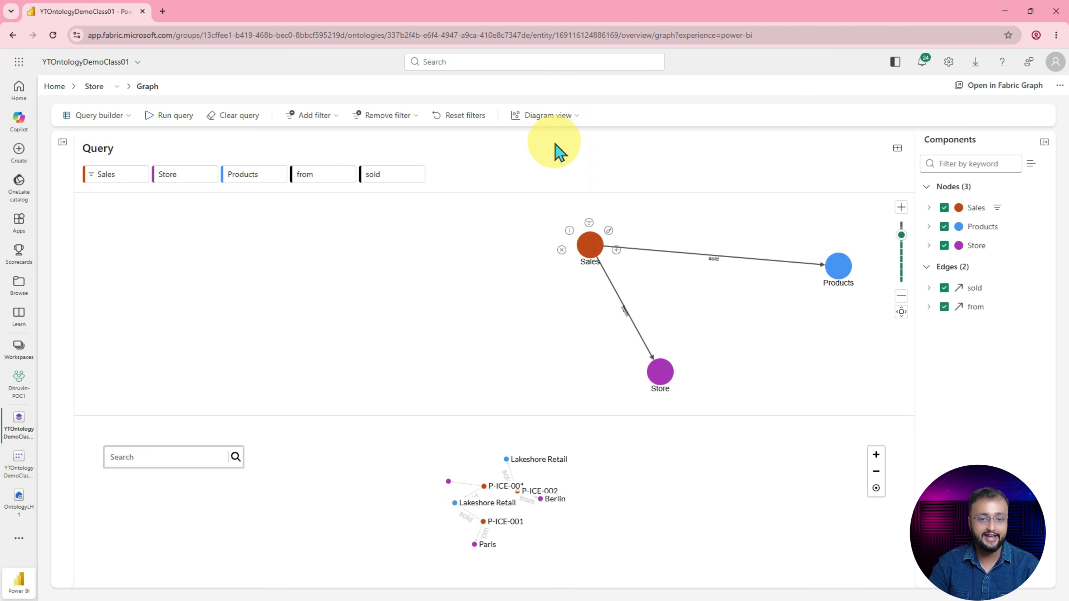
scroll(511, 521, "up", 3)
left_click_drag(551, 490, 568, 556)
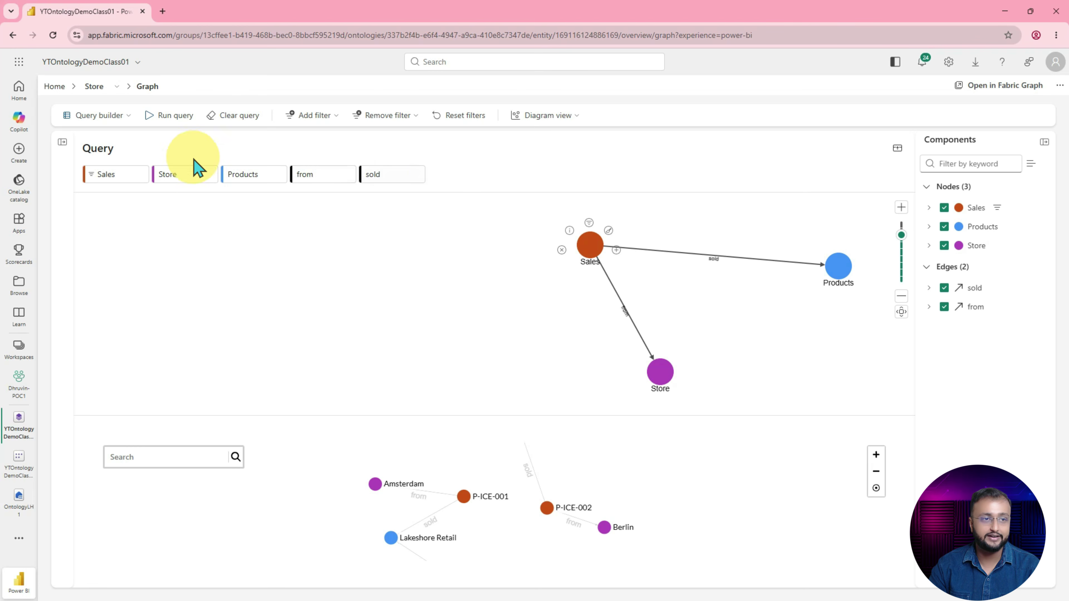
Step: View the query's generated code in the code editor, and return to the query builder
left_click(121, 118)
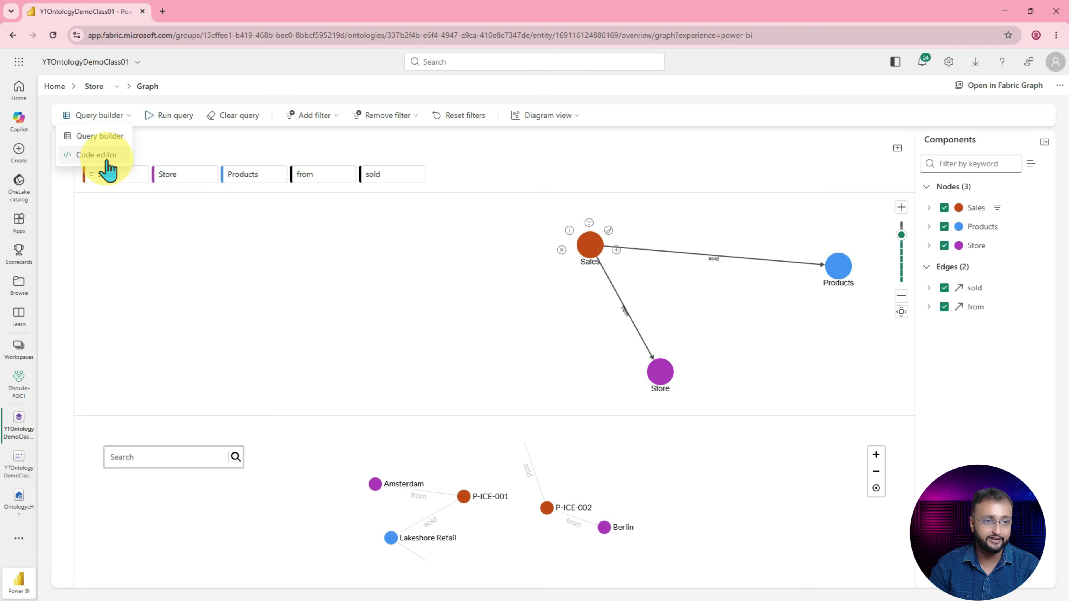
left_click(99, 136)
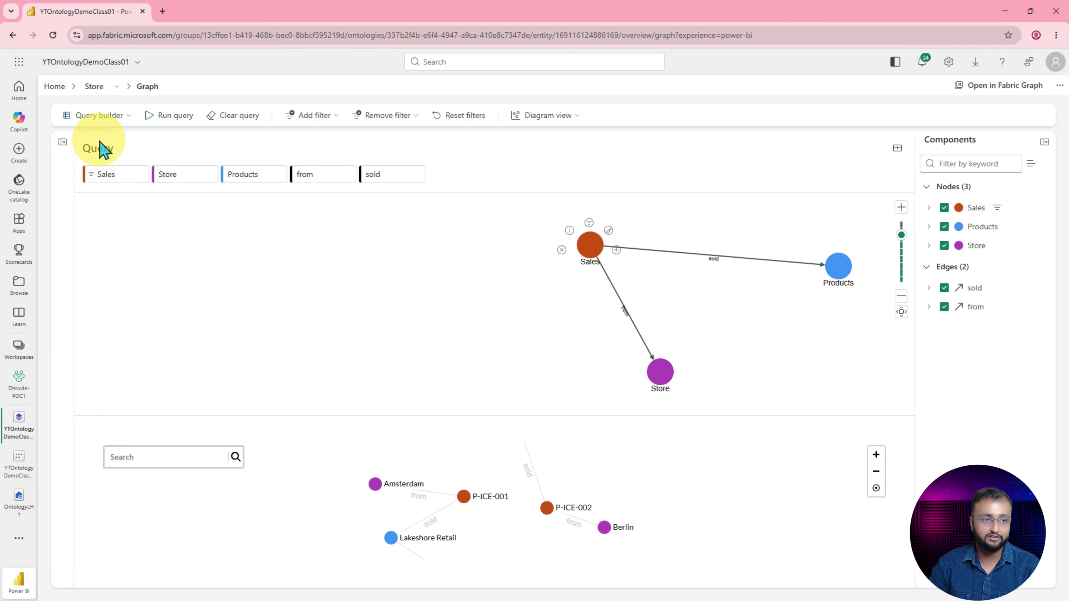
left_click(118, 116)
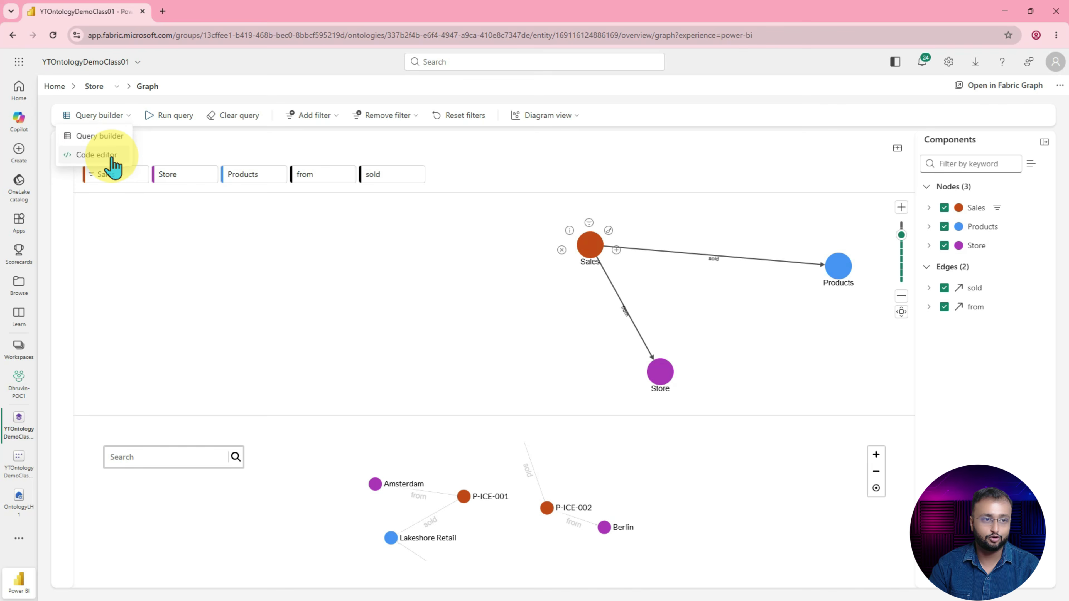
left_click(96, 155)
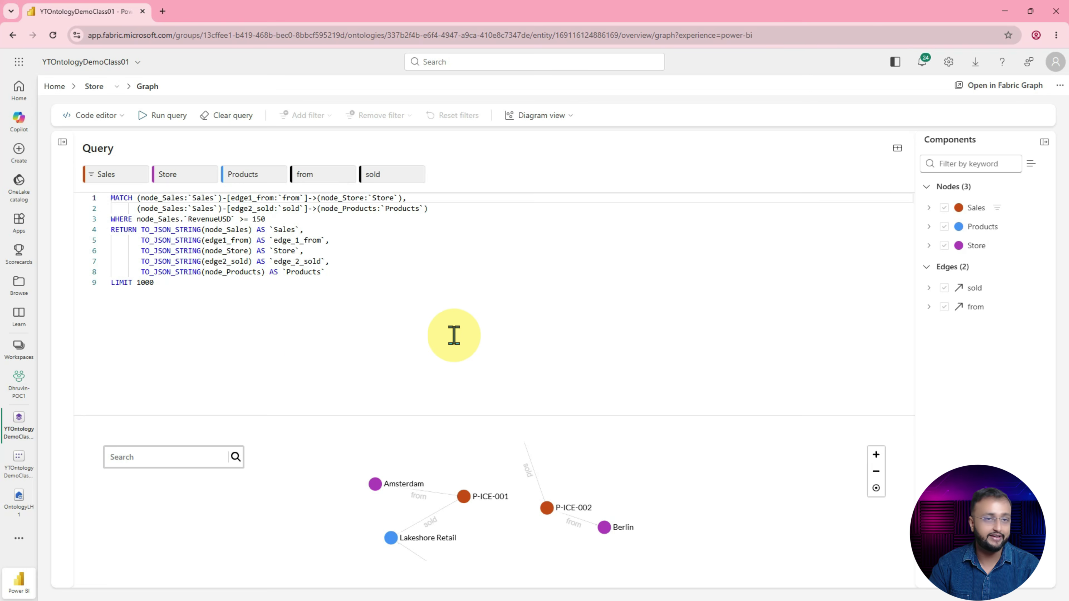
left_click(112, 118)
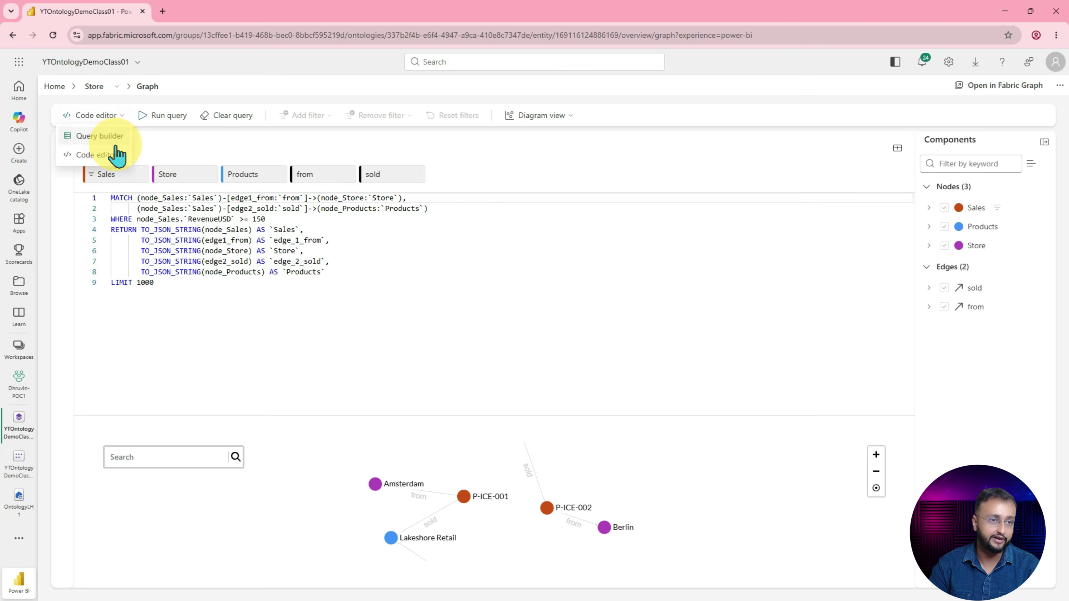
left_click(103, 137)
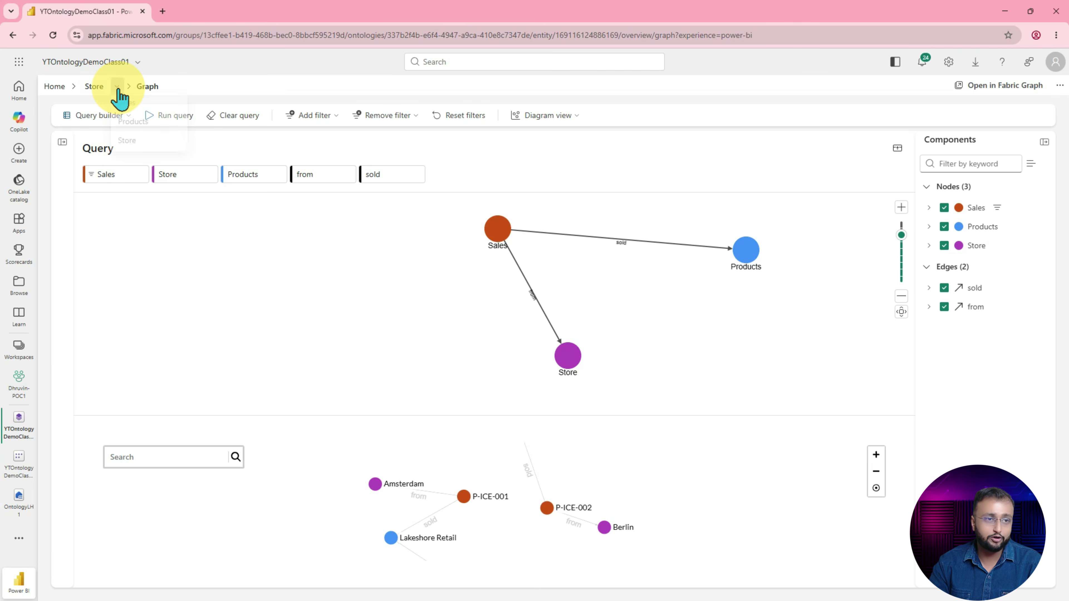
Step: Leave the Store graph for the ontology's entity canvas, and open the workspace that contains the ontology
left_click(55, 88)
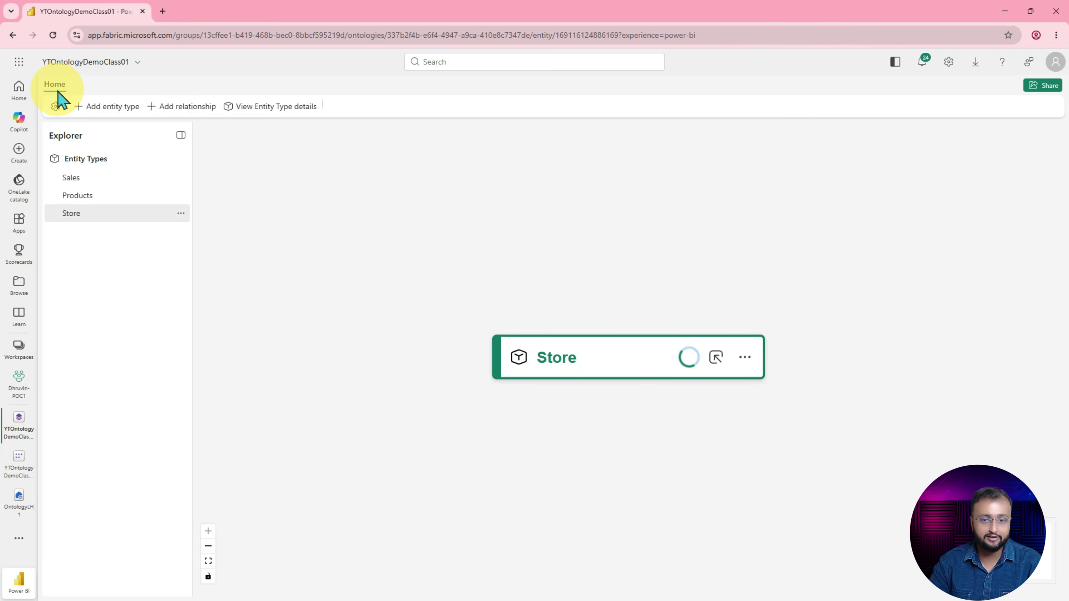
left_click_drag(849, 318, 527, 160)
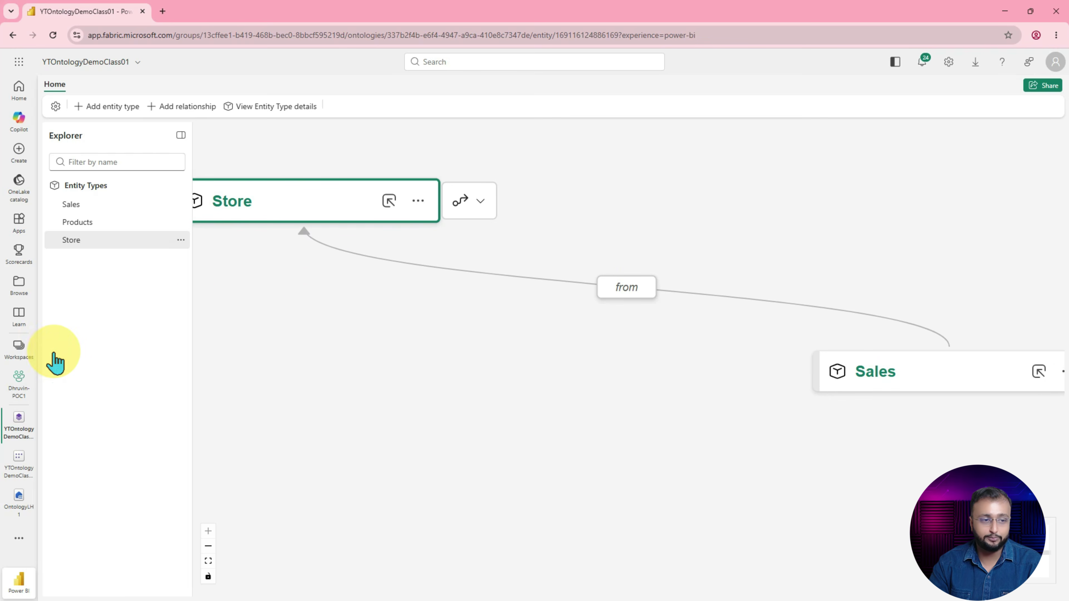
left_click(19, 378)
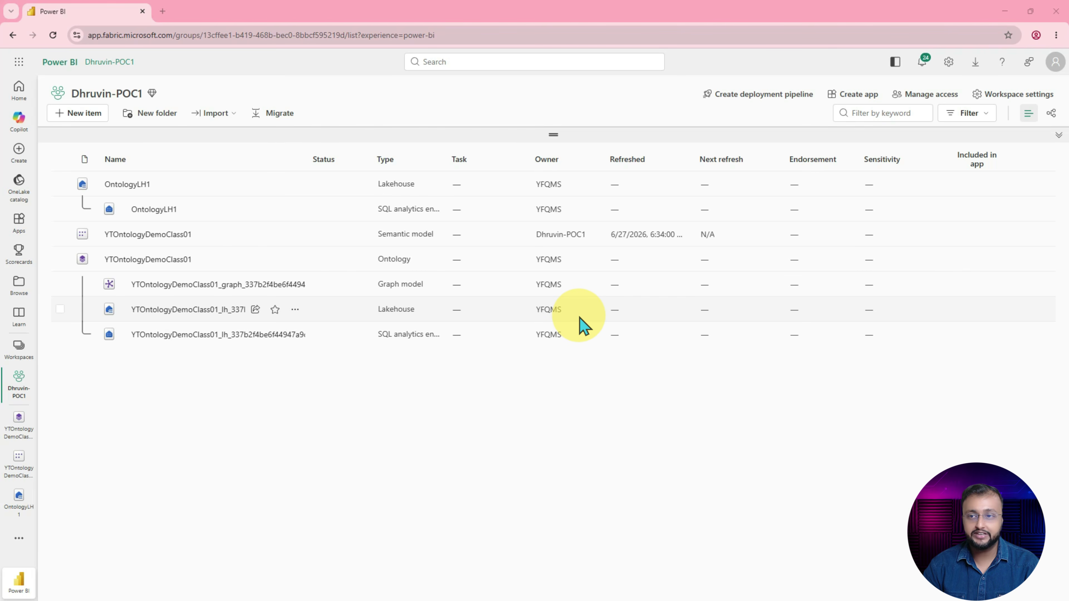
Step: Create a Data agent item named RetailOntologyAgent in the workspace and dismiss its introductory tour
left_click(84, 113)
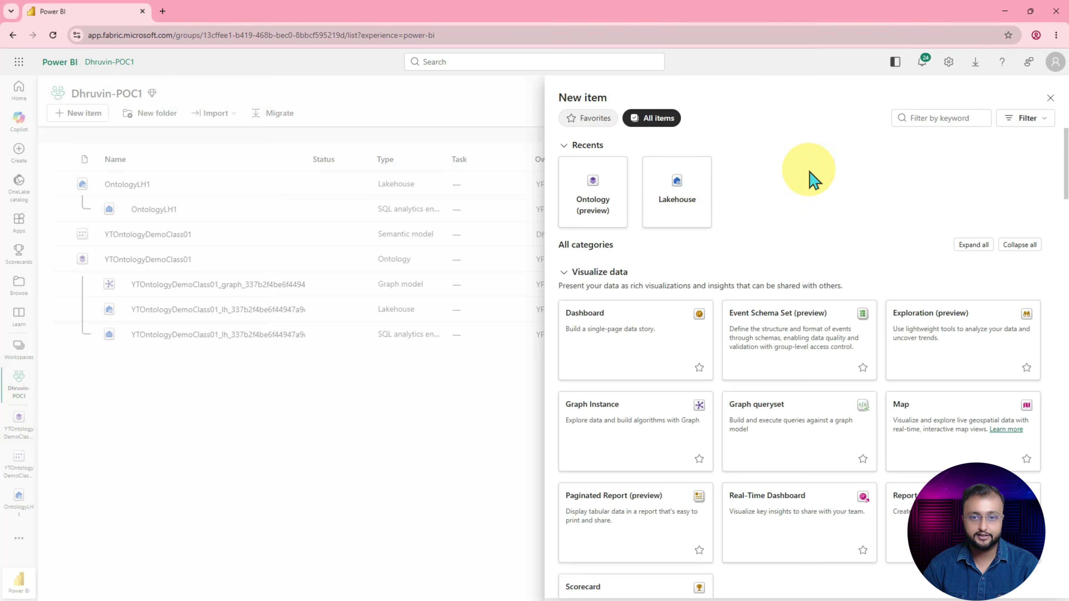
left_click(957, 118)
type("data")
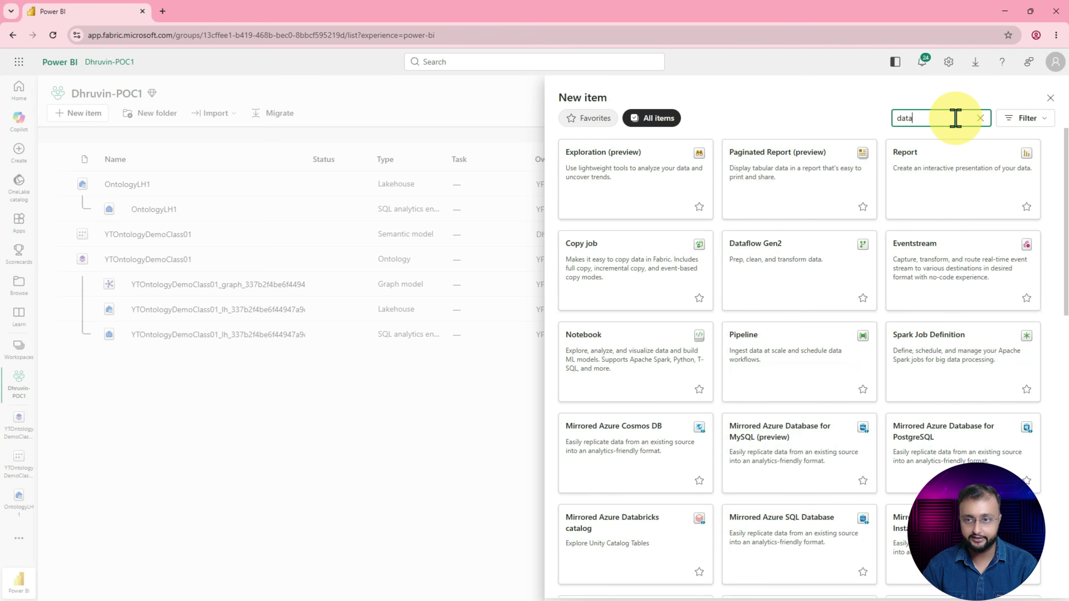
type(" ag")
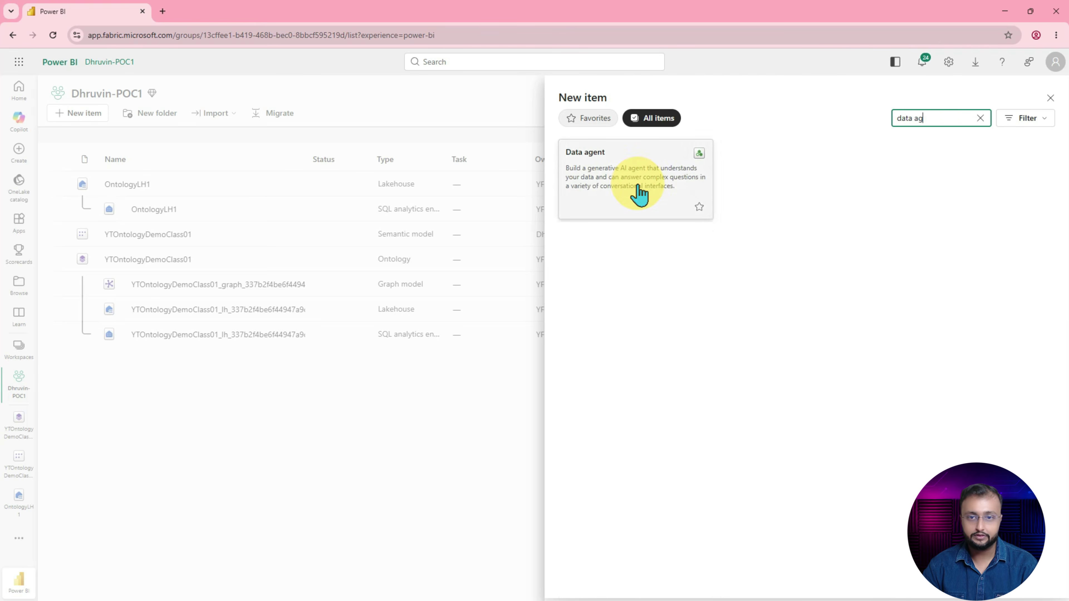
left_click(637, 185)
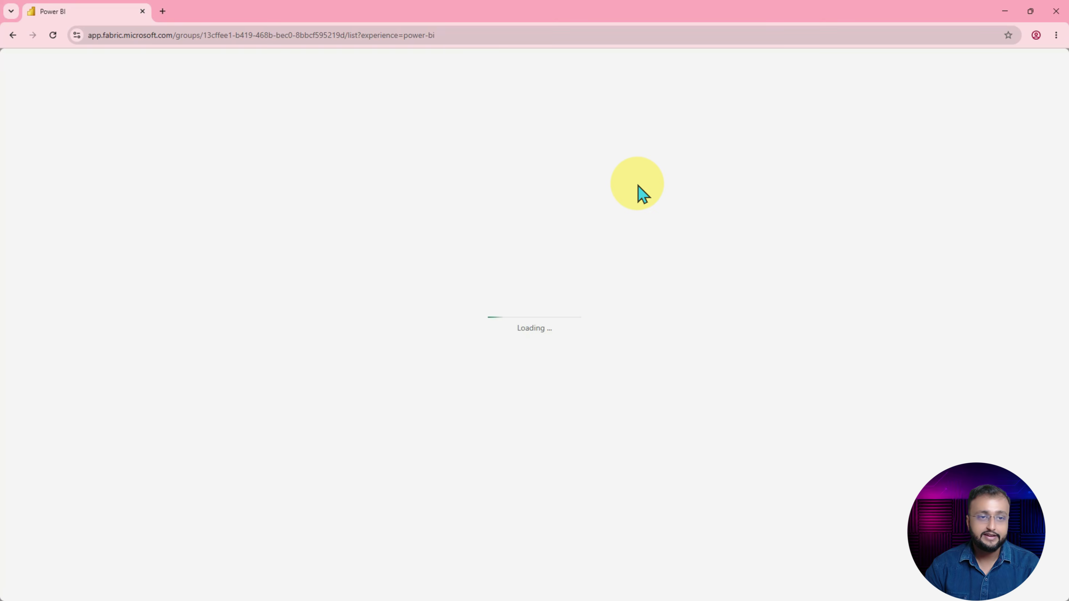
type("RetailOntologyAgent")
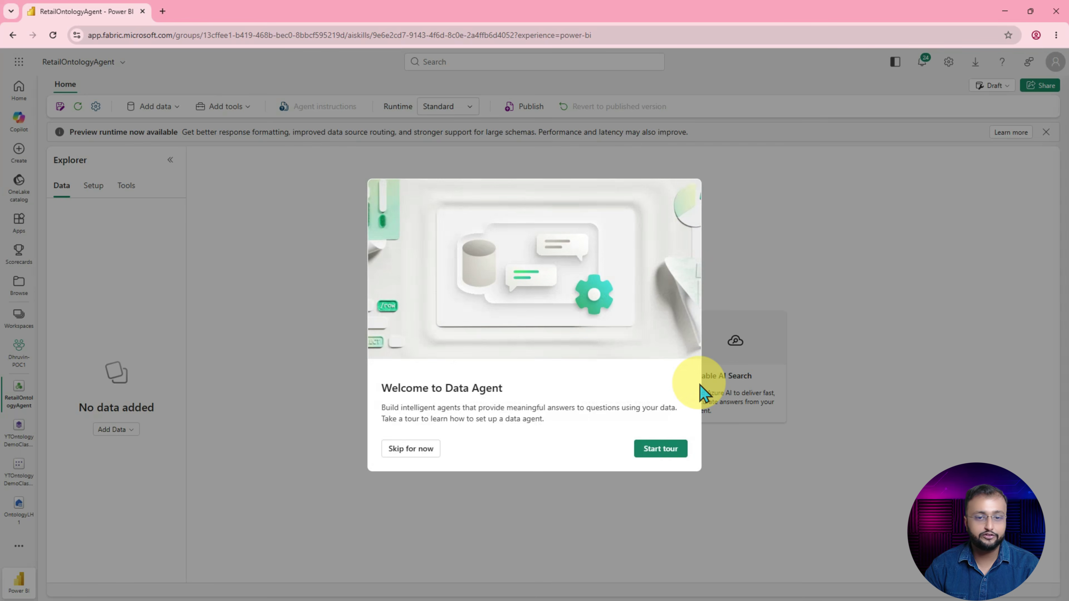
left_click(660, 449)
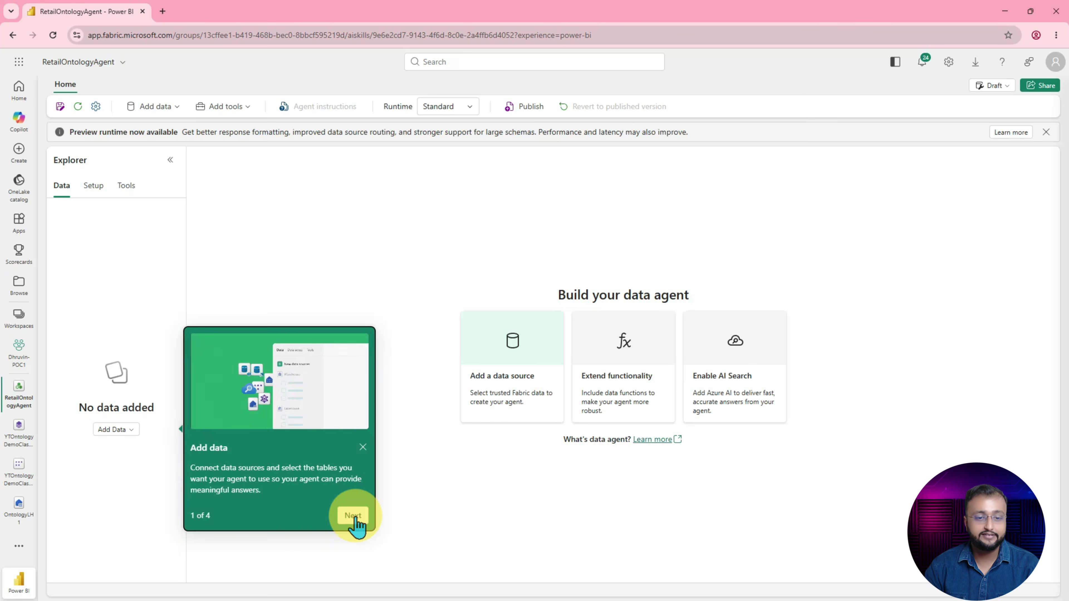
left_click(363, 446)
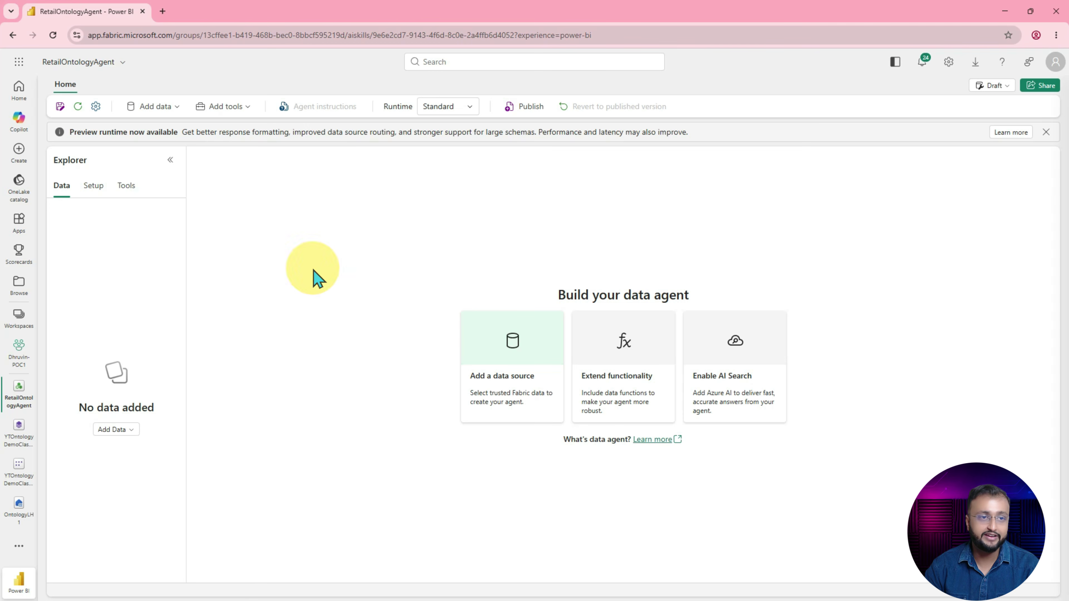
Step: Add the YTOntologyDemoClass01 ontology as the data agent's data source and dismiss the table selection tip
left_click(177, 110)
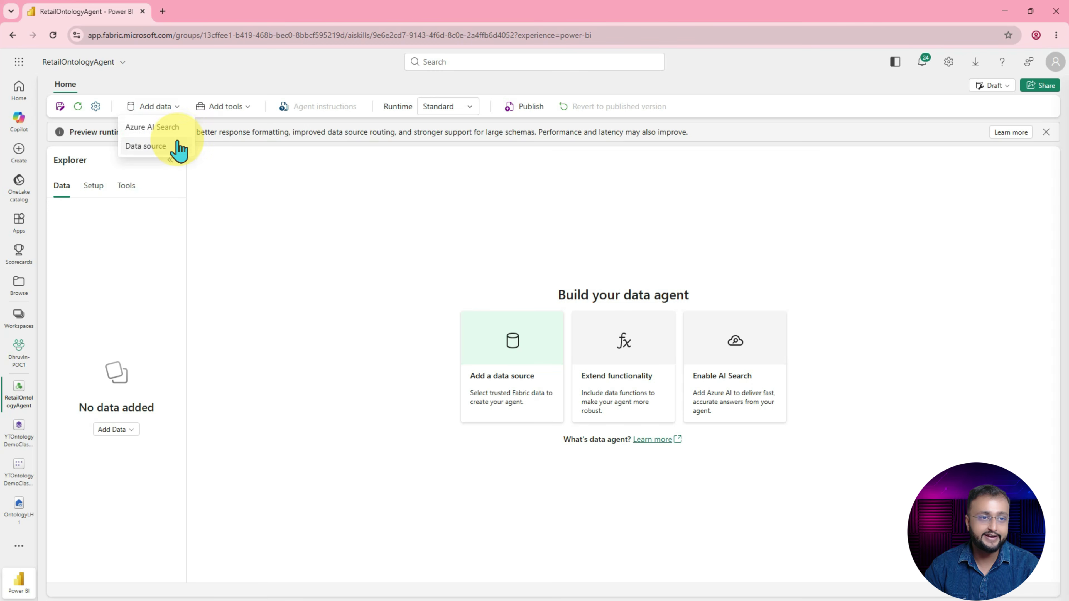
left_click(167, 147)
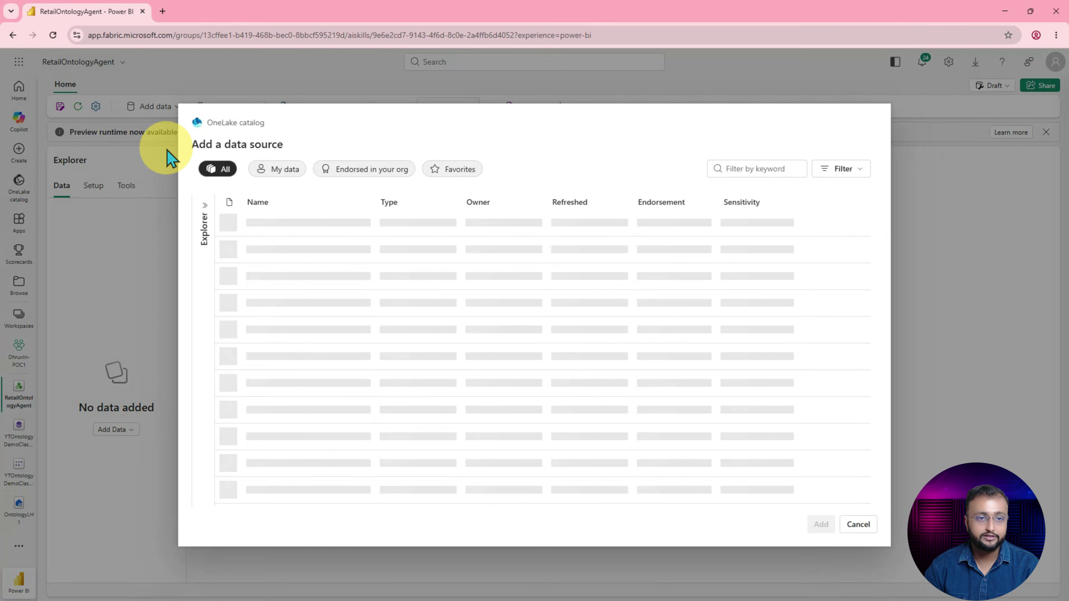
left_click(859, 524)
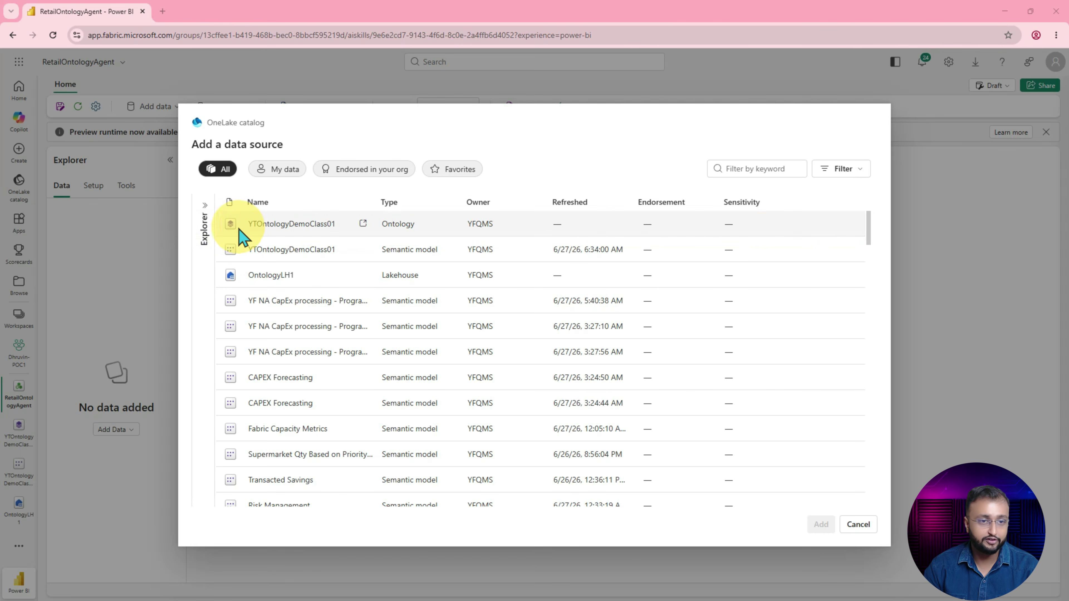
left_click(251, 226)
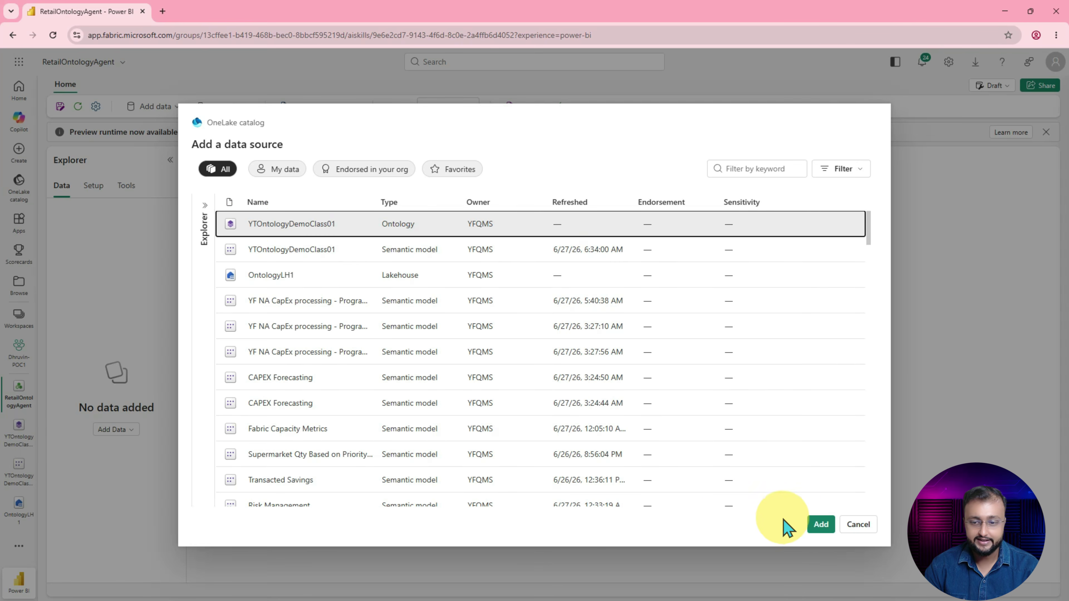
left_click(820, 524)
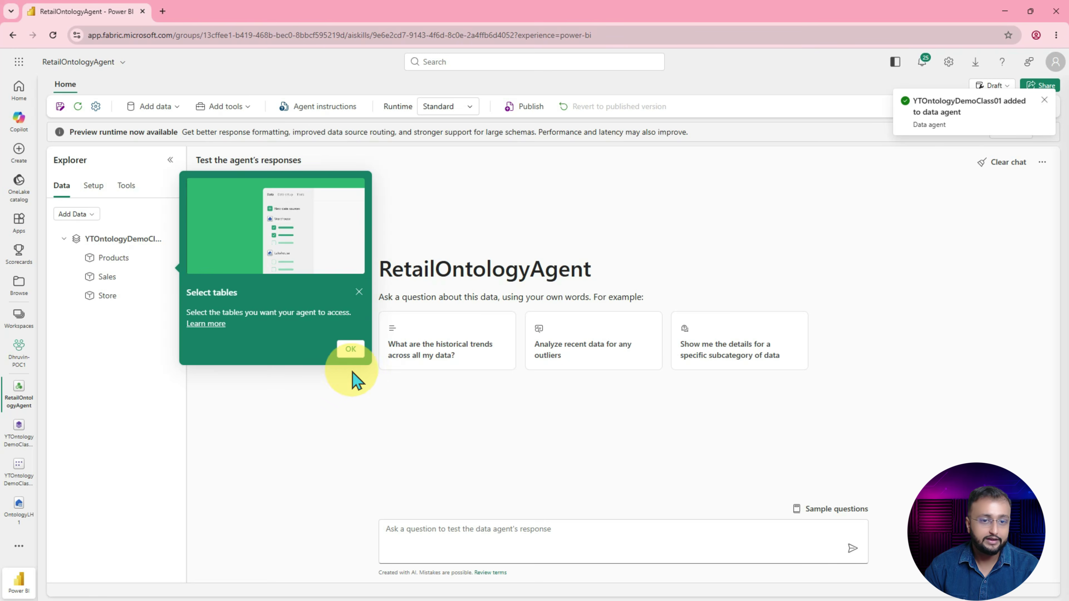
left_click(350, 349)
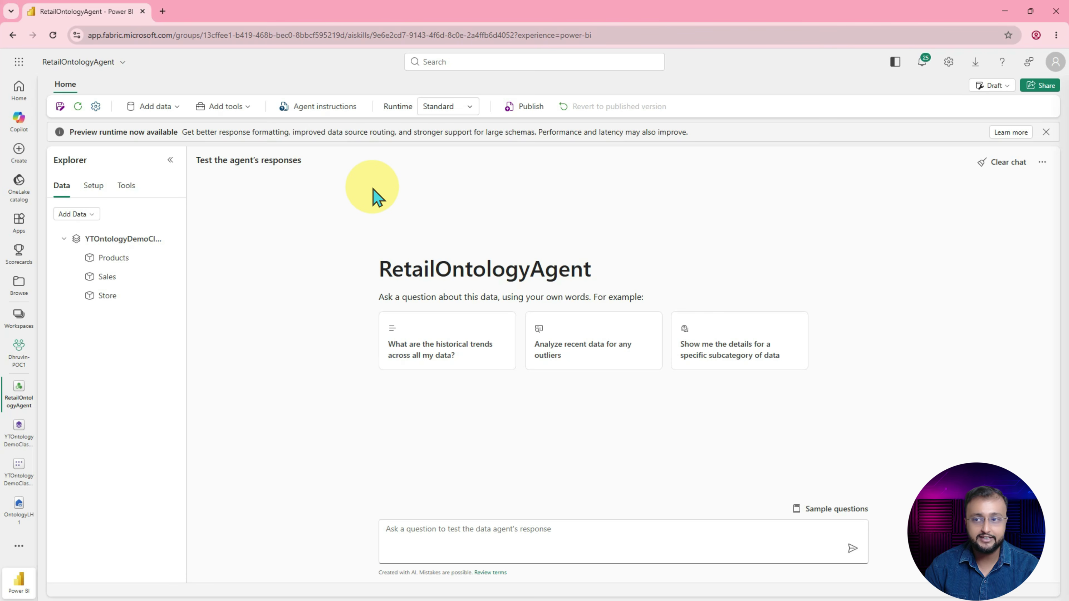
Step: Append the line "Support group by in GQL" to the end of the agent instructions
left_click(316, 108)
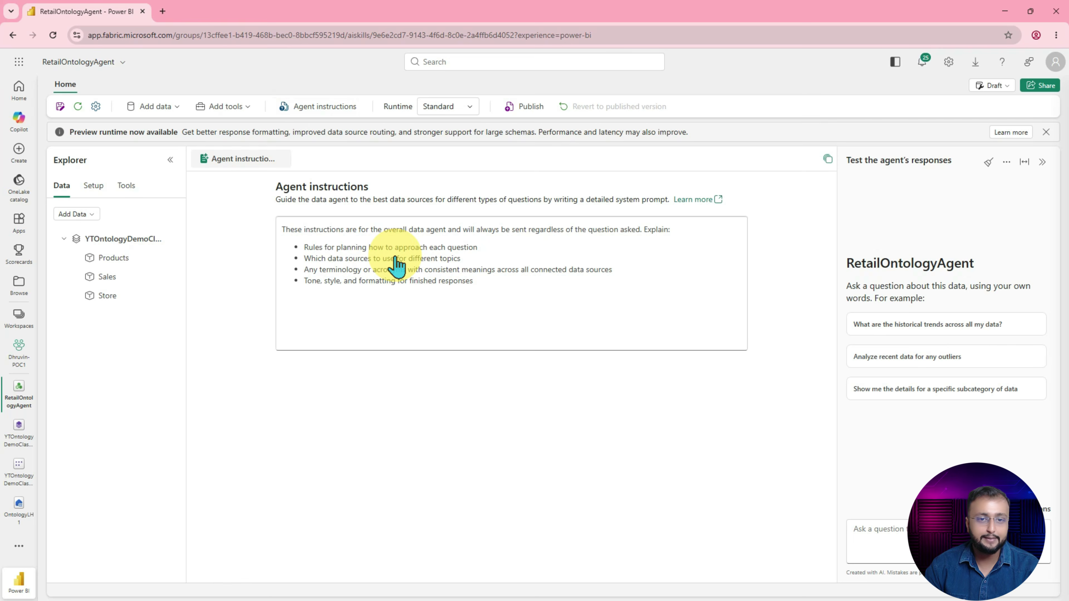
left_click(396, 264)
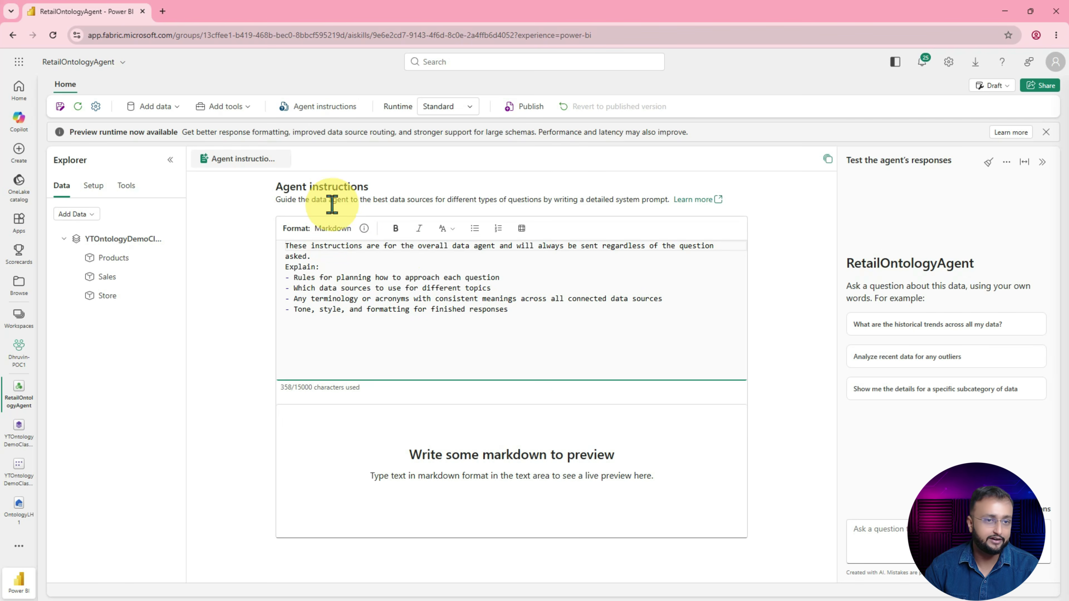
left_click(286, 339)
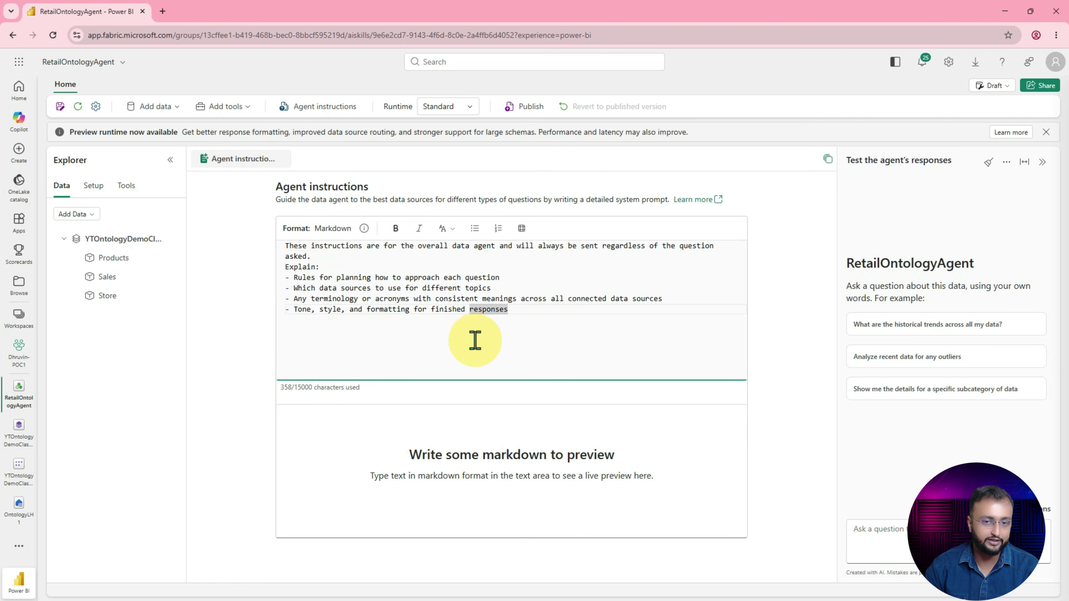
key("Return")
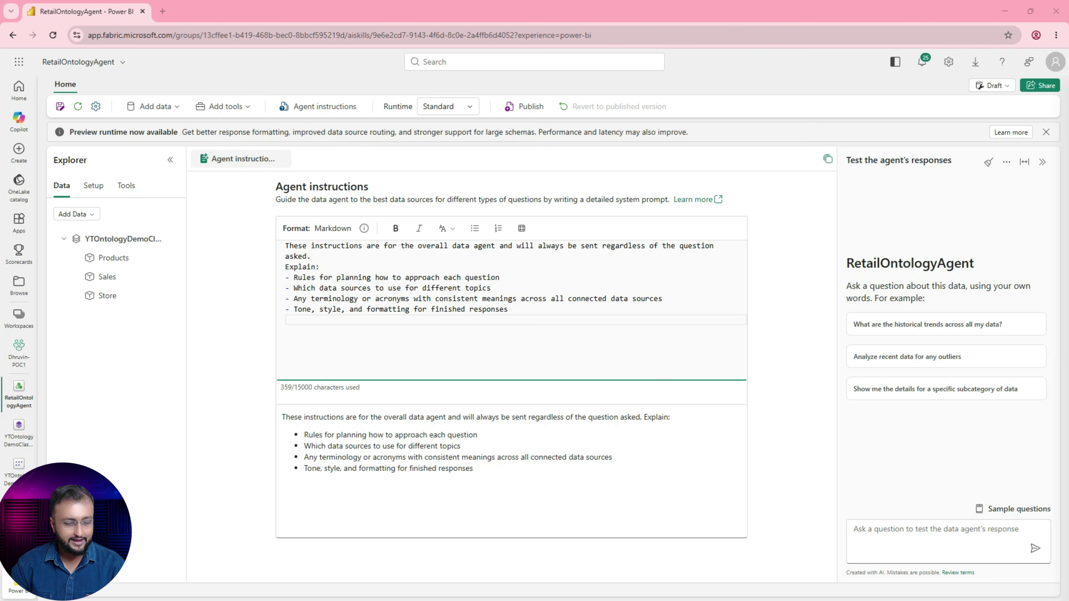
type("Support group by in GQL")
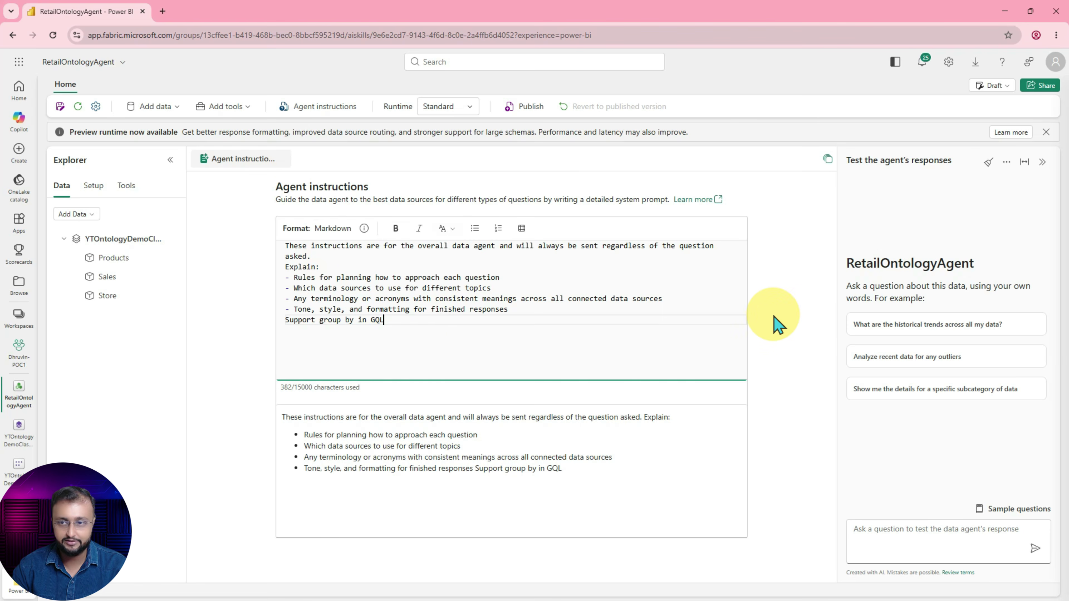
left_click(802, 322)
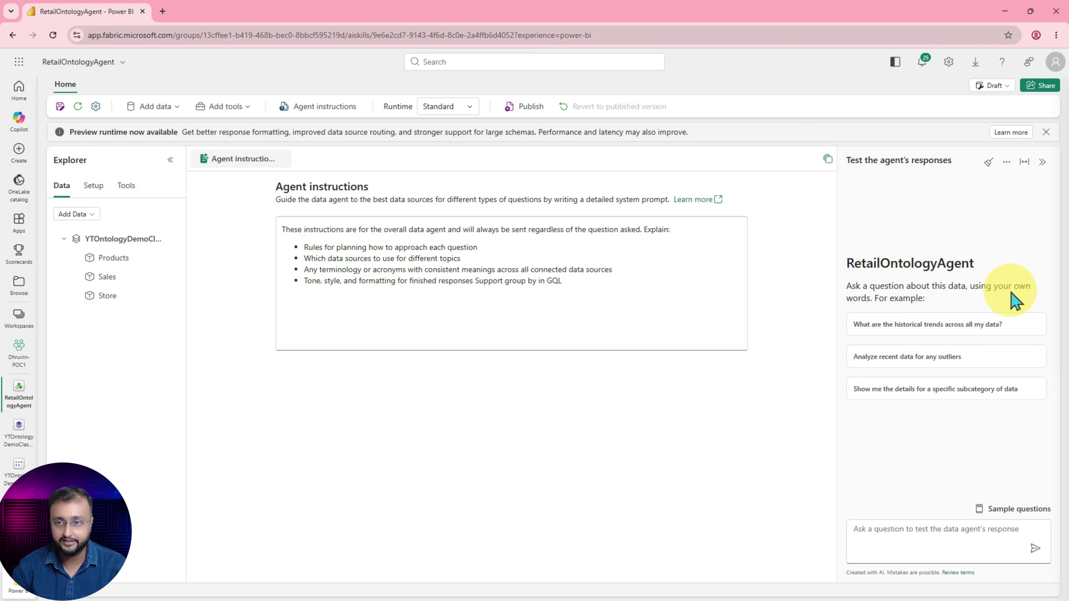
Step: Widen the response testing area and ask the agent "Give me top 5 products by sales revenue"
left_click_drag(835, 241, 679, 230)
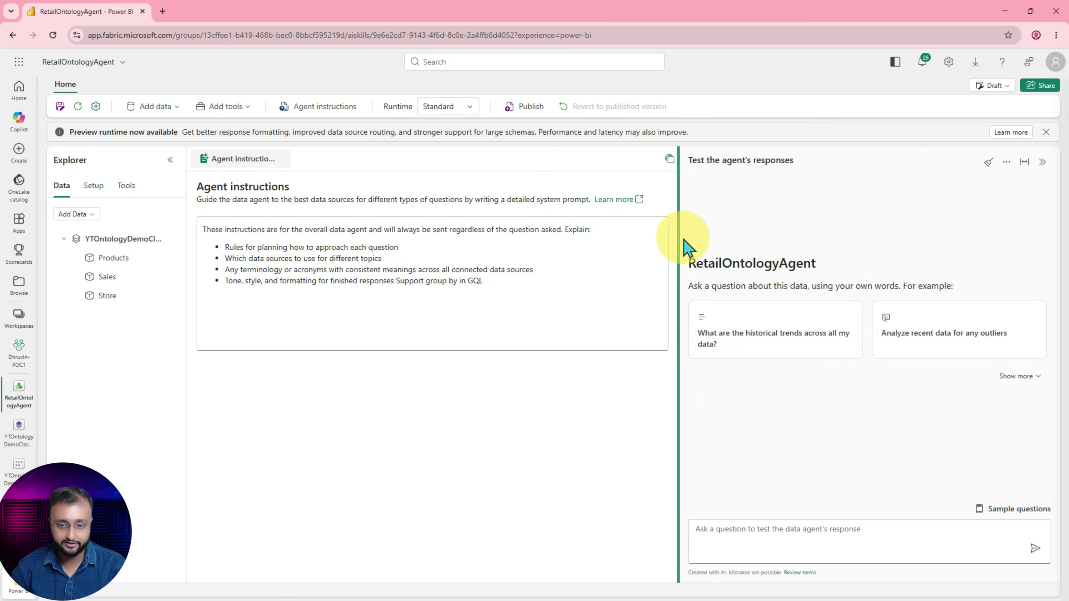
left_click(757, 529)
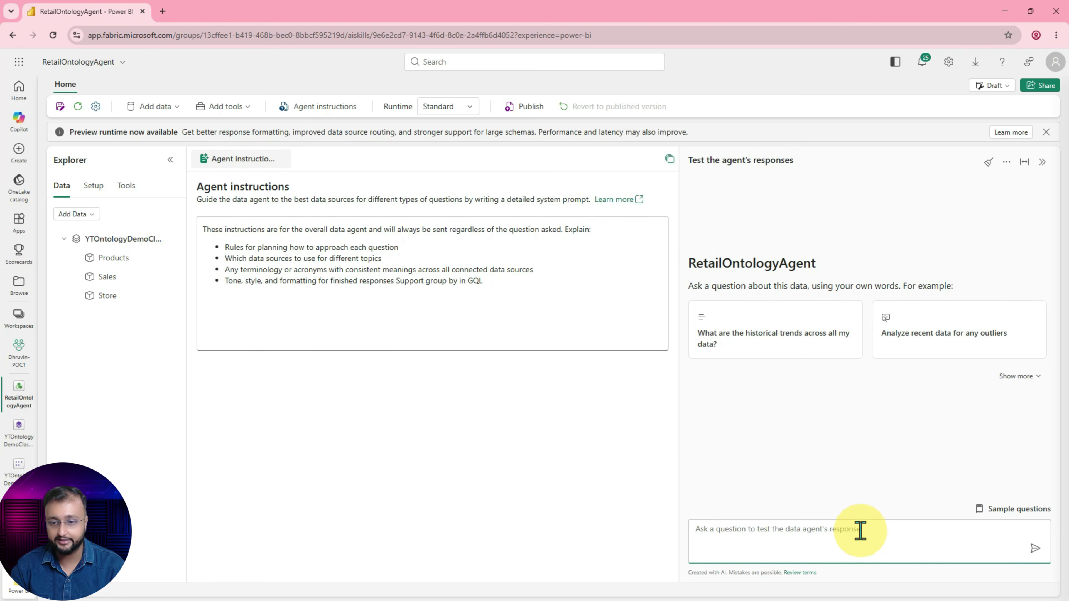
type("G")
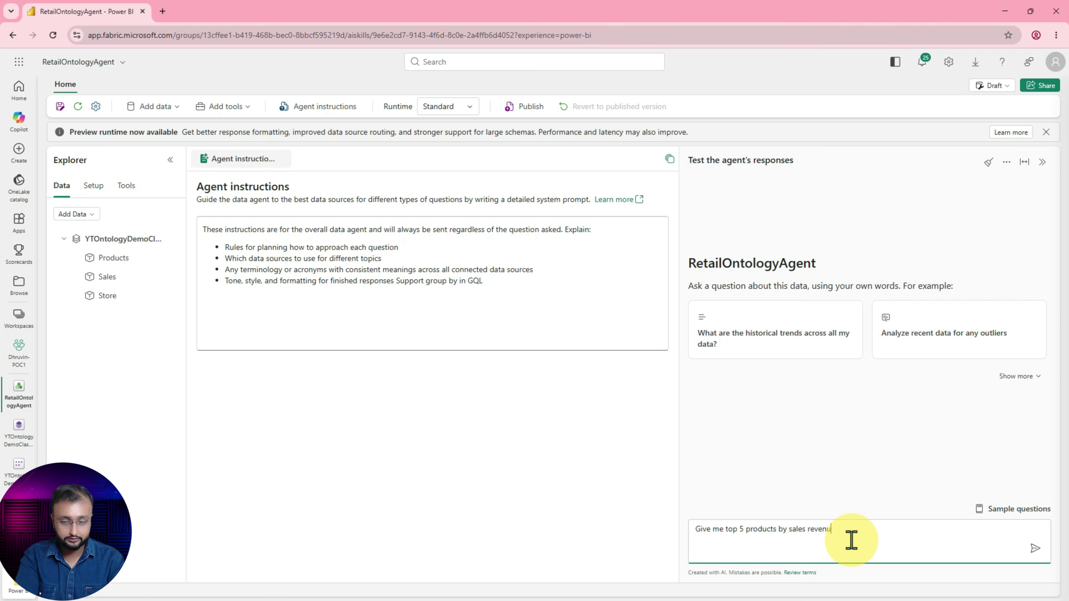
key("Return")
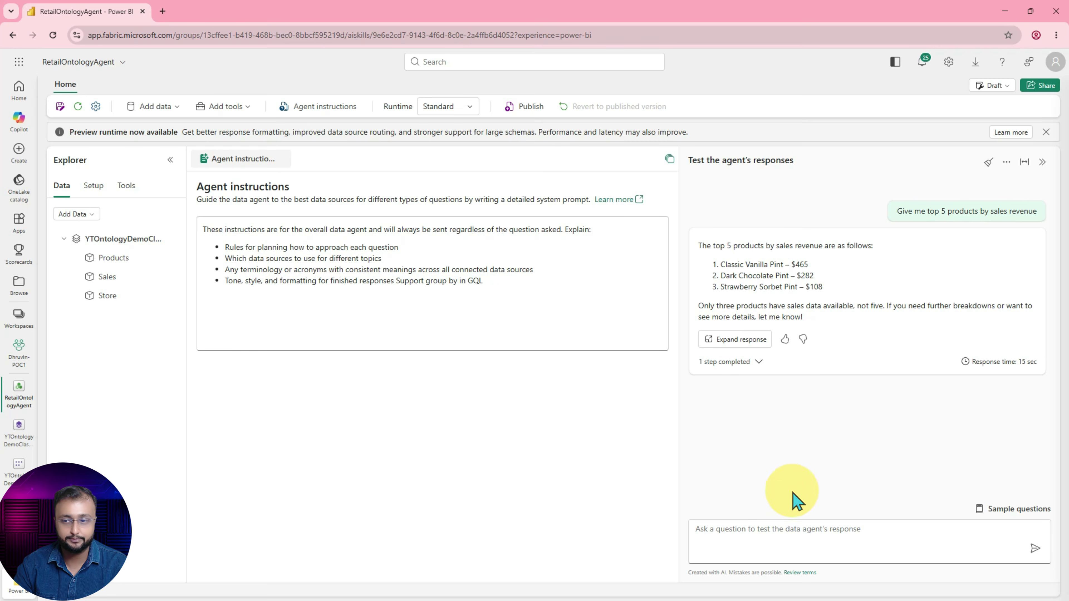
Step: Ask the data agent for the "top 2 regions by sales revenue"
left_click(810, 538)
type("top 2 regions by sales")
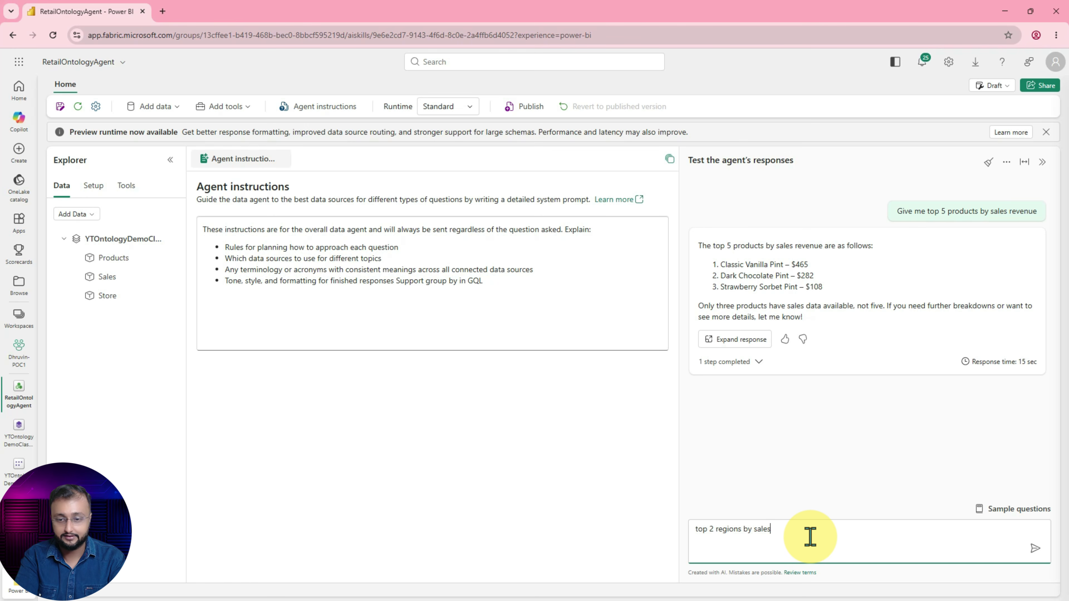
type("revenue")
key("Return")
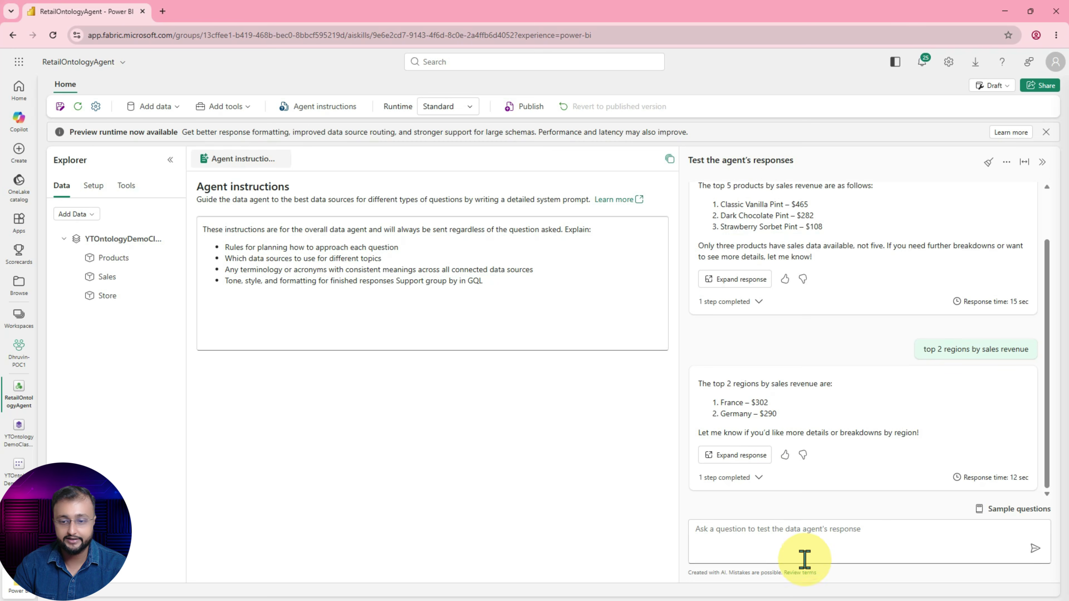
Step: Ask the agent "Can you show in bar graph?" and view the chart in its response
left_click(805, 539)
type("Can you show")
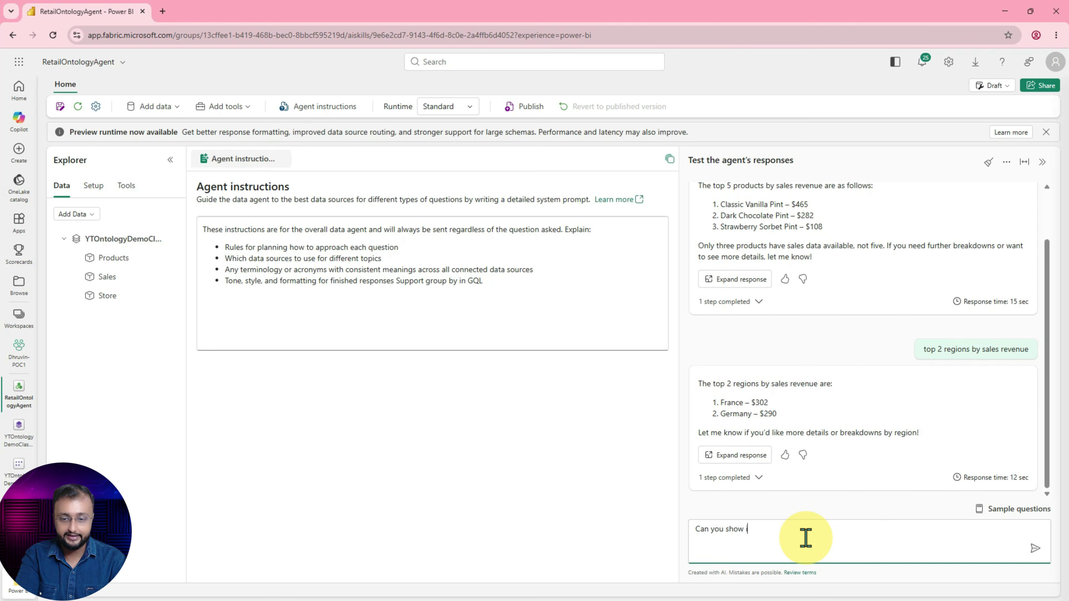
type(" in bar graph")
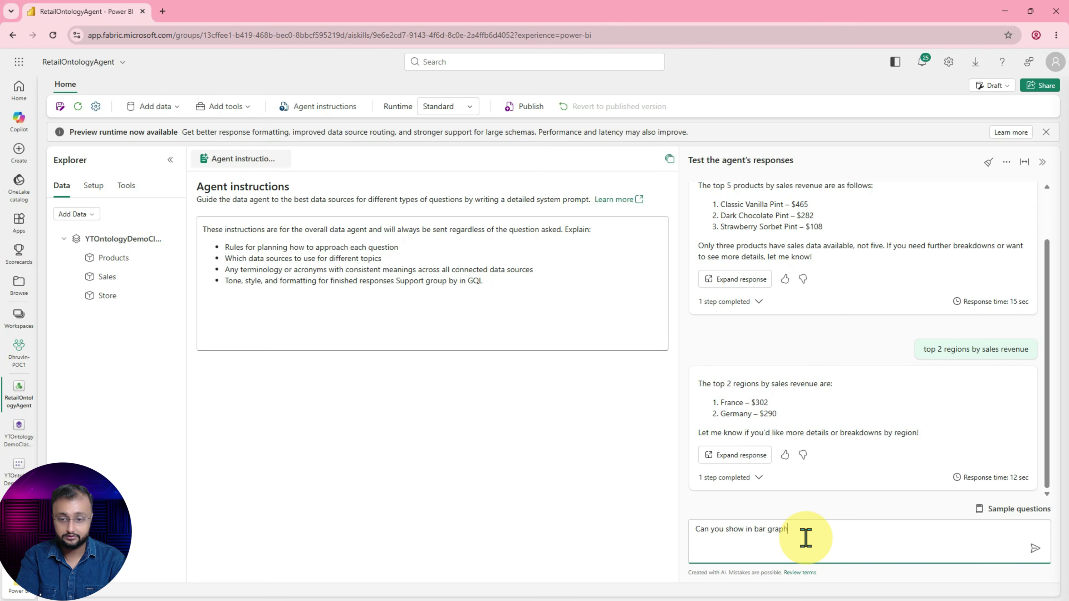
type("?")
key("Return")
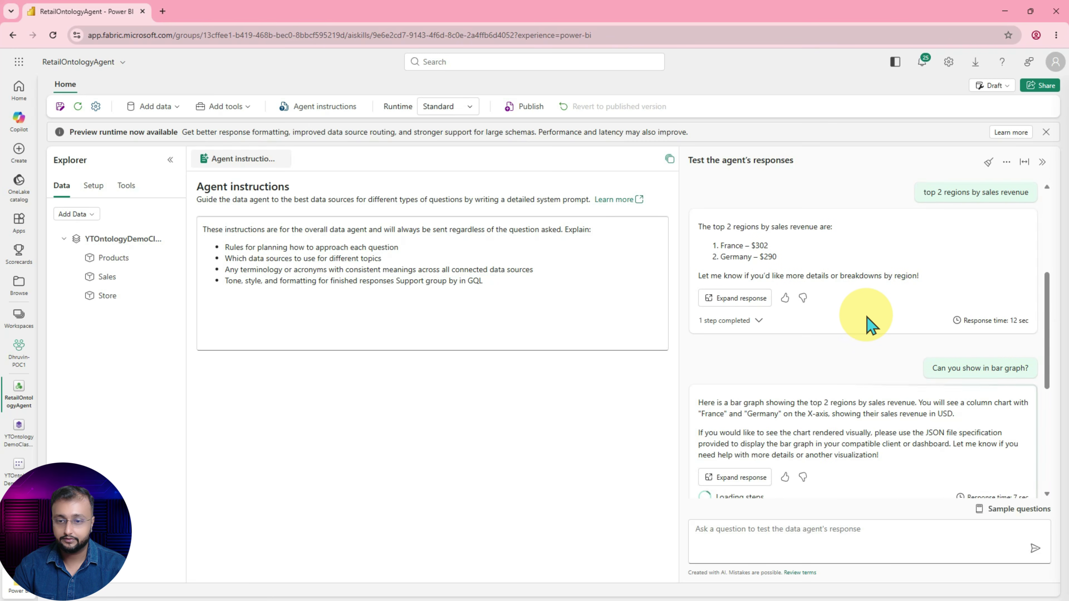
mouse_move(903, 450)
scroll(904, 451, "down", 3)
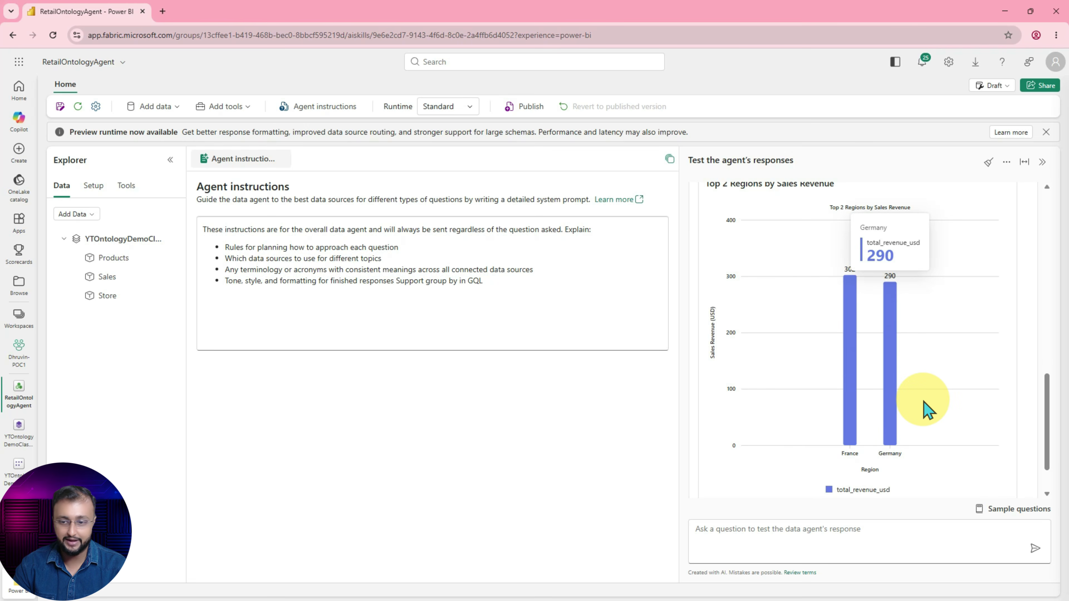
Step: Submit the sample question "What are the historical trends across all my data?" and review the response and its chart
left_click(869, 539)
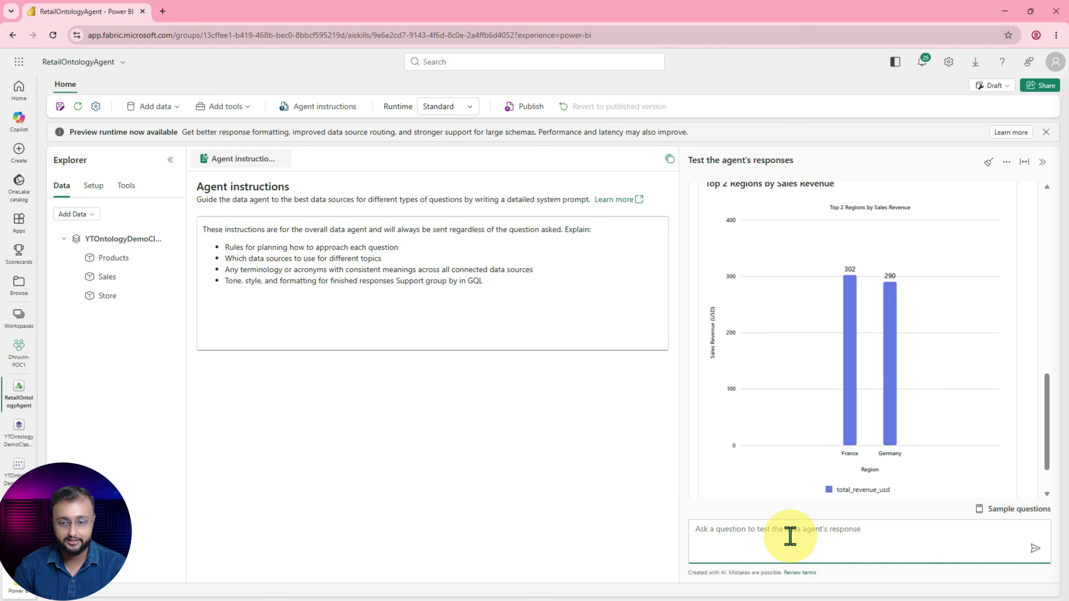
left_click(1023, 510)
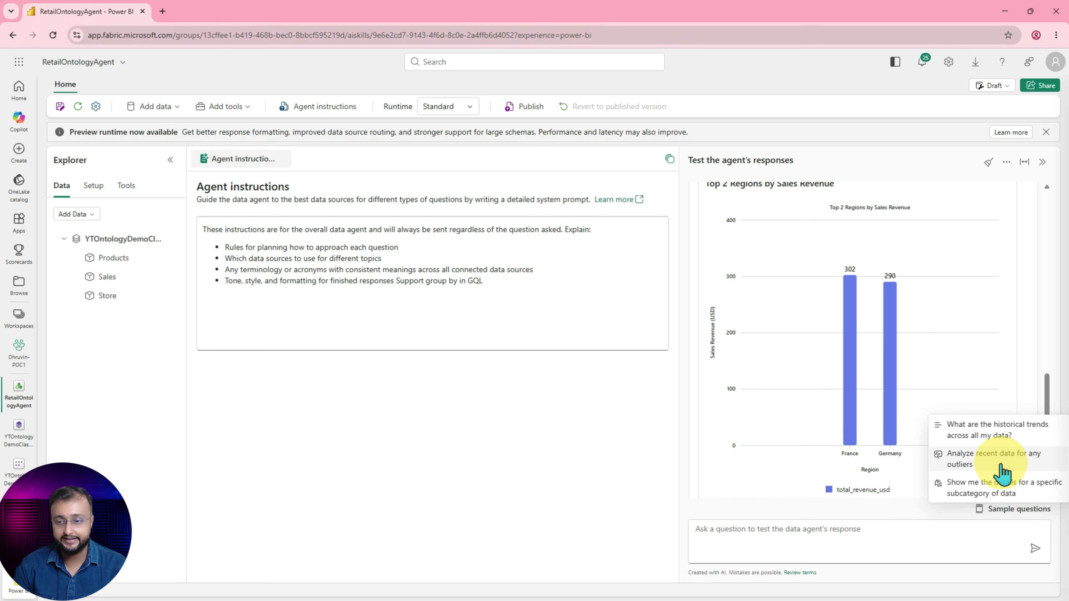
left_click(990, 442)
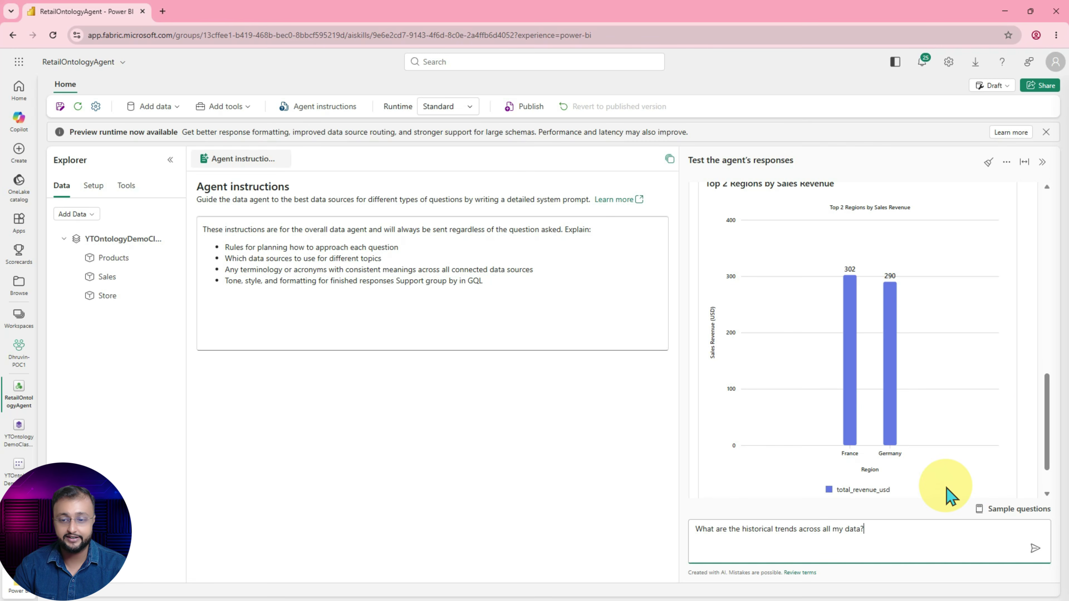
left_click(1035, 548)
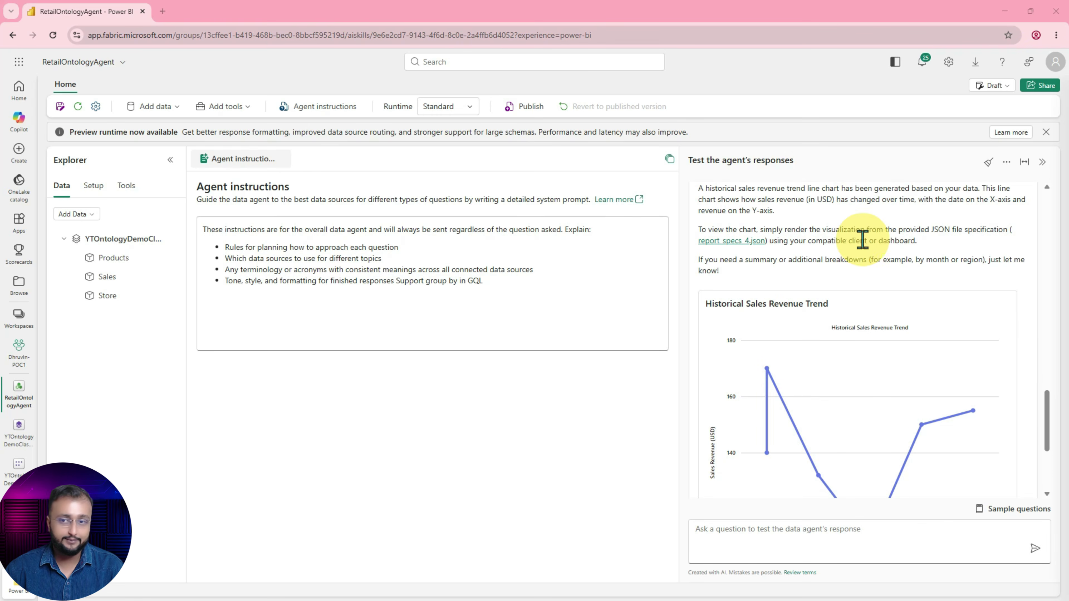
scroll(896, 278, "up", 5)
scroll(896, 278, "down", 8)
scroll(896, 278, "down", 2)
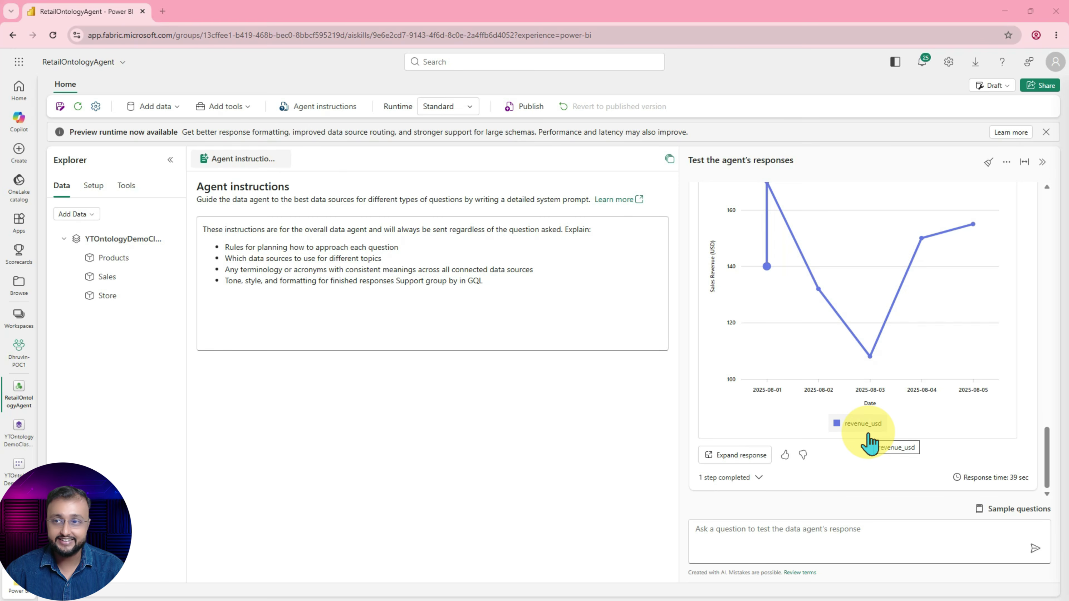
left_click(1004, 12)
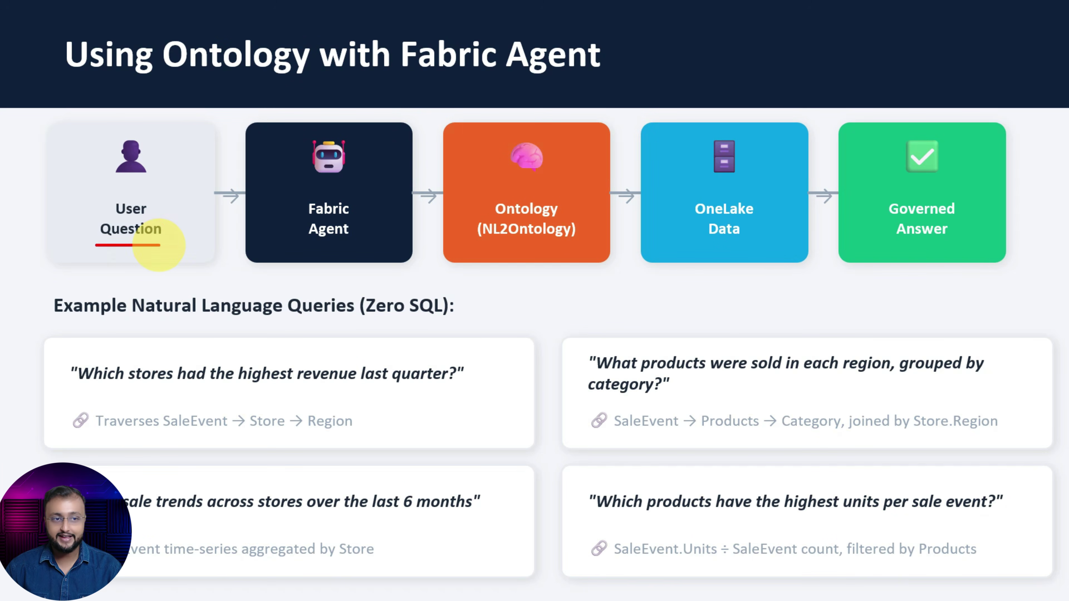
left_click_drag(158, 244, 161, 247)
left_click_drag(300, 248, 355, 256)
left_click_drag(475, 247, 561, 247)
mouse_move(468, 214)
left_mouse_down()
mouse_move(466, 247)
mouse_move(494, 220)
mouse_move(594, 220)
mouse_move(594, 243)
mouse_move(538, 246)
left_mouse_up()
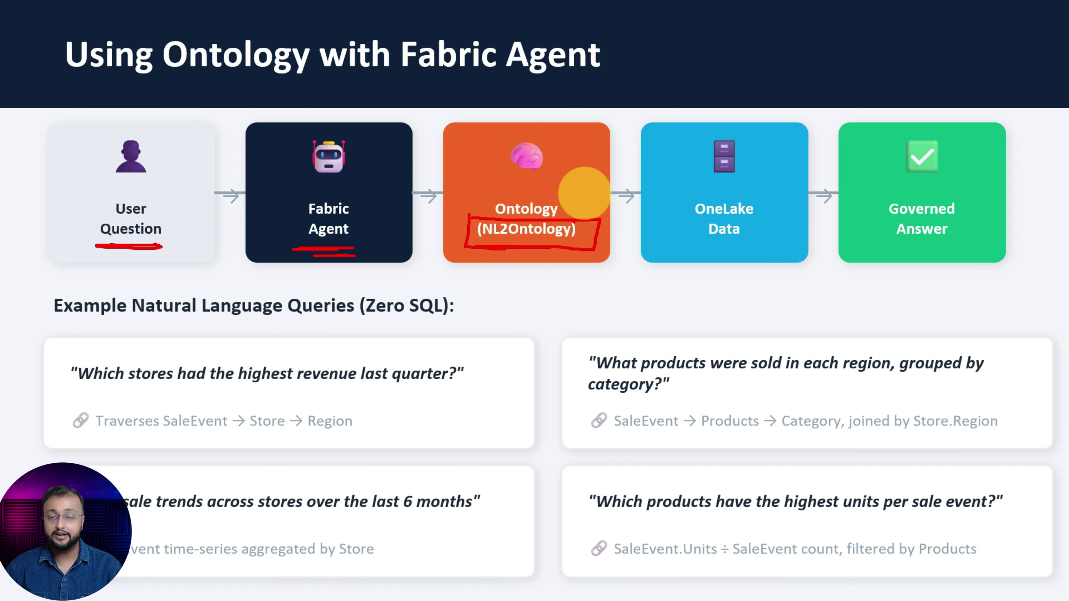
mouse_move(745, 193)
left_mouse_down()
mouse_move(668, 227)
mouse_move(749, 205)
left_mouse_up()
mouse_move(964, 195)
left_mouse_down()
mouse_move(873, 234)
mouse_move(956, 198)
left_mouse_up()
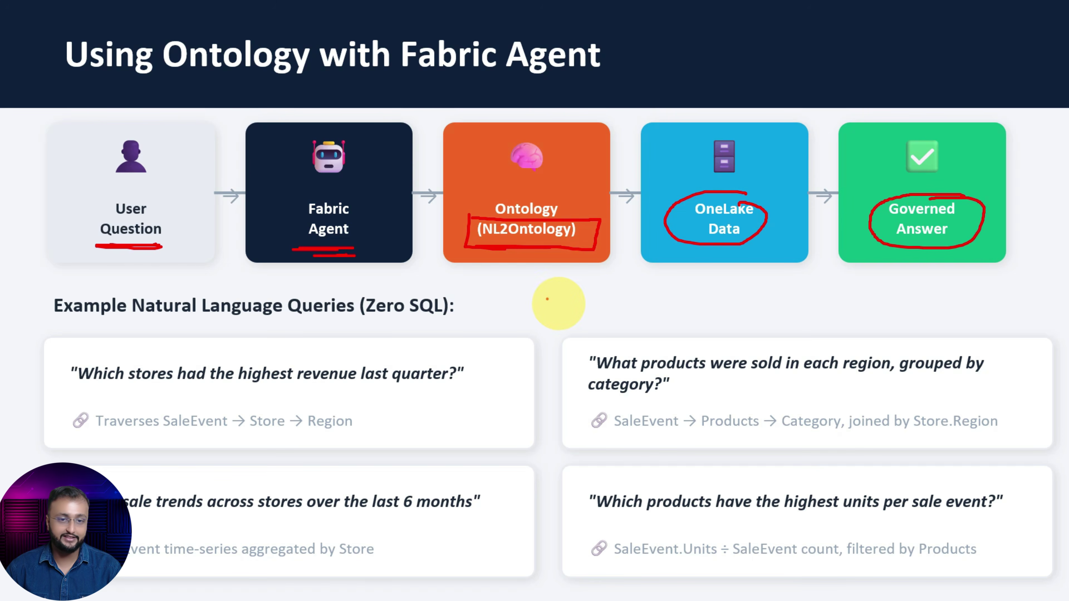